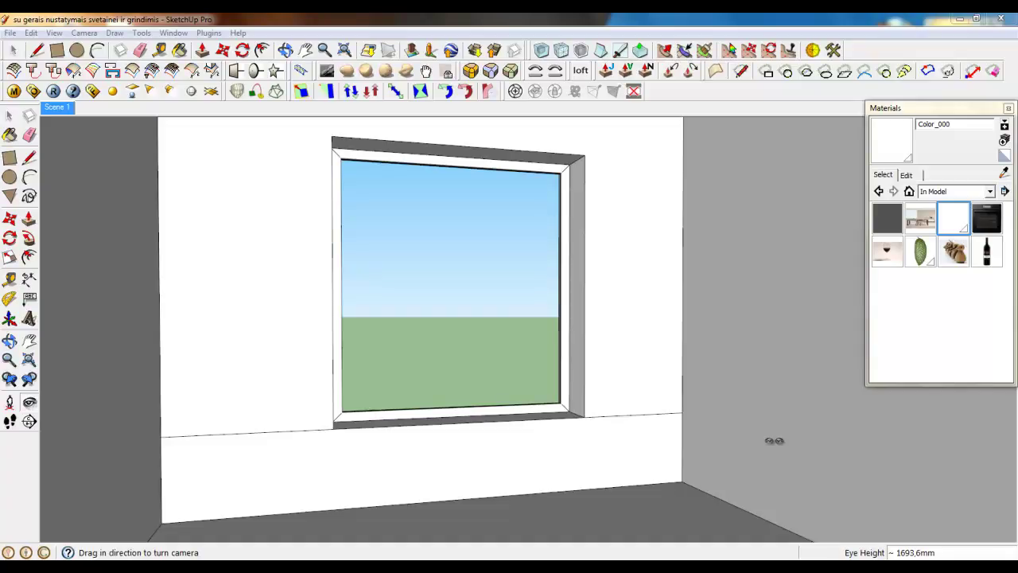
Step: Examine the room's window wall and the overall house layout from above
{"action": "left_click_drag", "start_coordinate": [739, 439], "coordinate": [668, 380]}
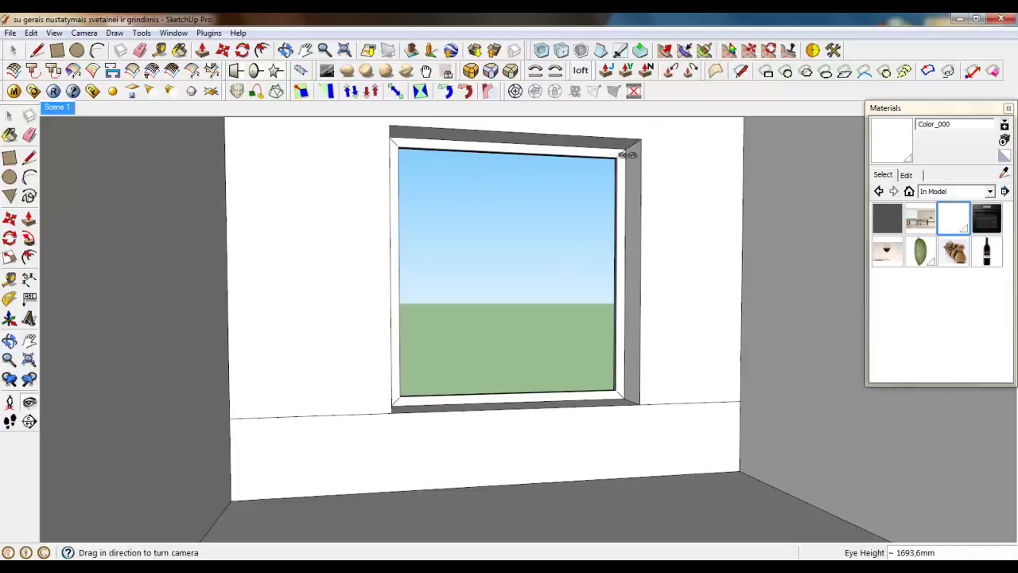
{"action": "middle_click_drag", "start_coordinate": [668, 177], "coordinate": [530, 257]}
{"action": "scroll", "coordinate": [748, 268], "scroll_direction": "down", "scroll_amount": 4}
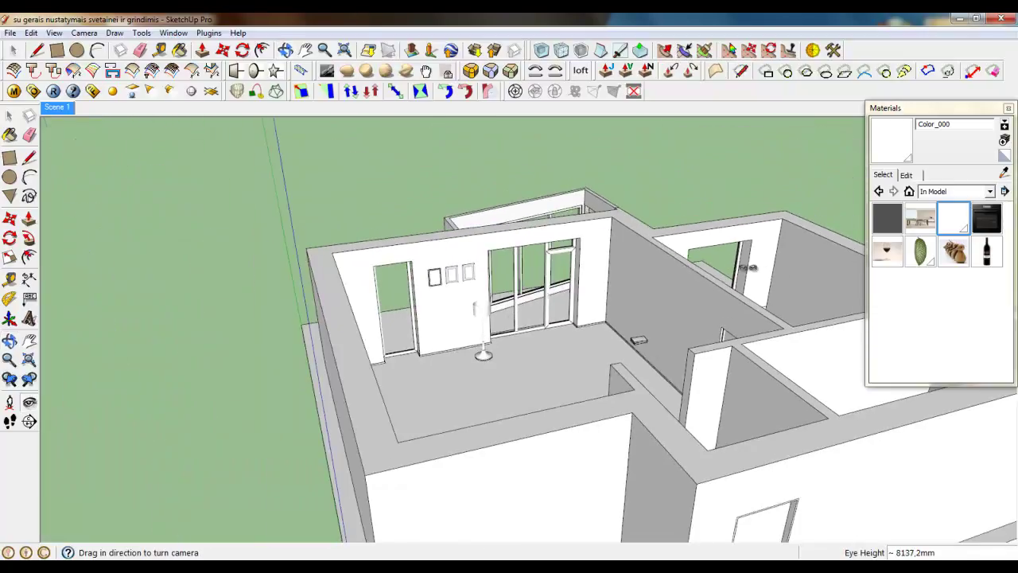
{"action": "middle_click_drag", "start_coordinate": [609, 304], "coordinate": [700, 410]}
{"action": "middle_click_drag", "start_coordinate": [550, 414], "coordinate": [621, 371]}
{"action": "scroll", "coordinate": [592, 345], "scroll_direction": "up", "scroll_amount": 3}
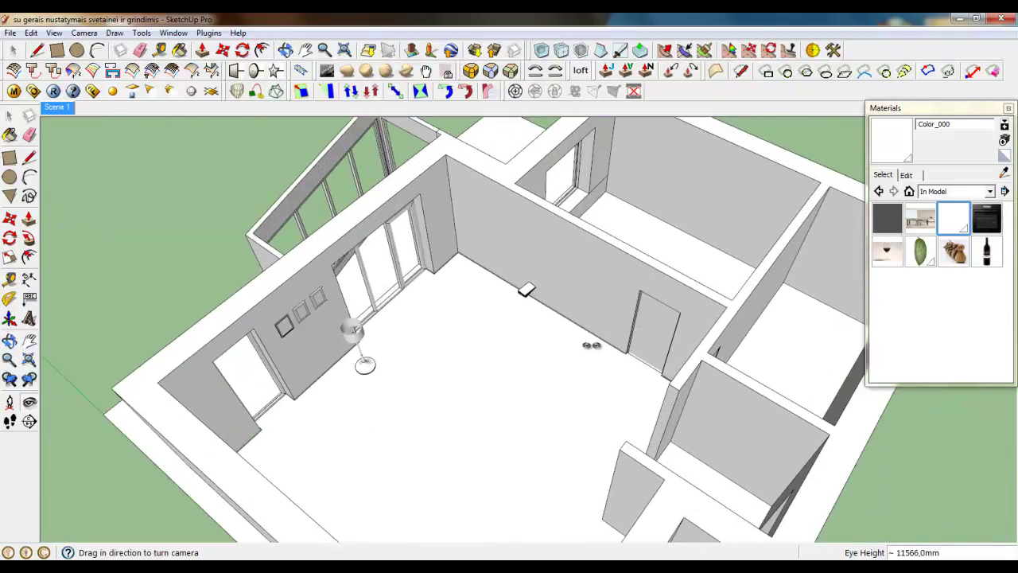
{"action": "middle_click_drag", "start_coordinate": [568, 239], "coordinate": [438, 244]}
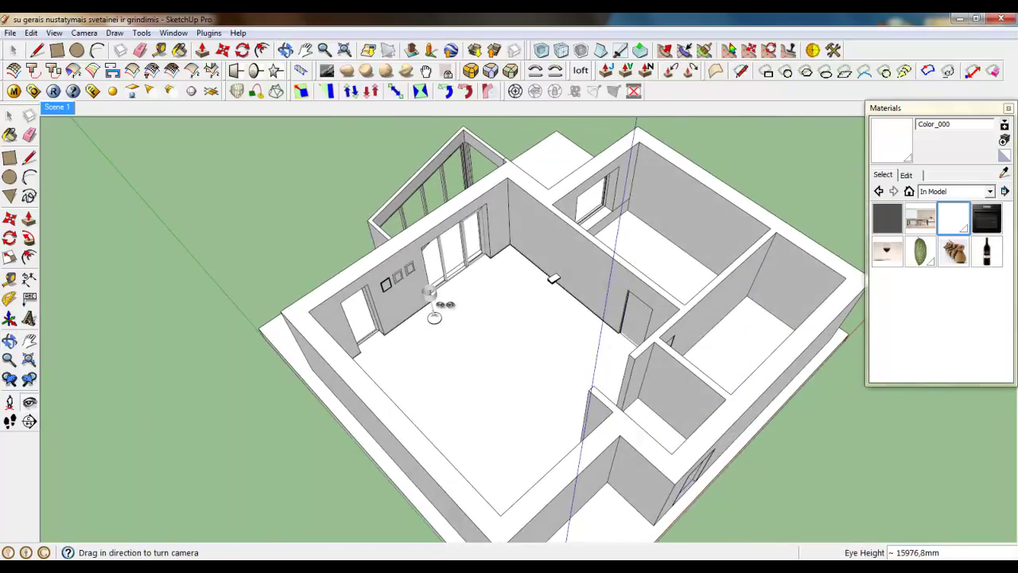
Step: Try displaying the model's hidden geometry and turn it back off
{"action": "left_click", "coordinate": [54, 33]}
{"action": "left_click", "coordinate": [87, 80]}
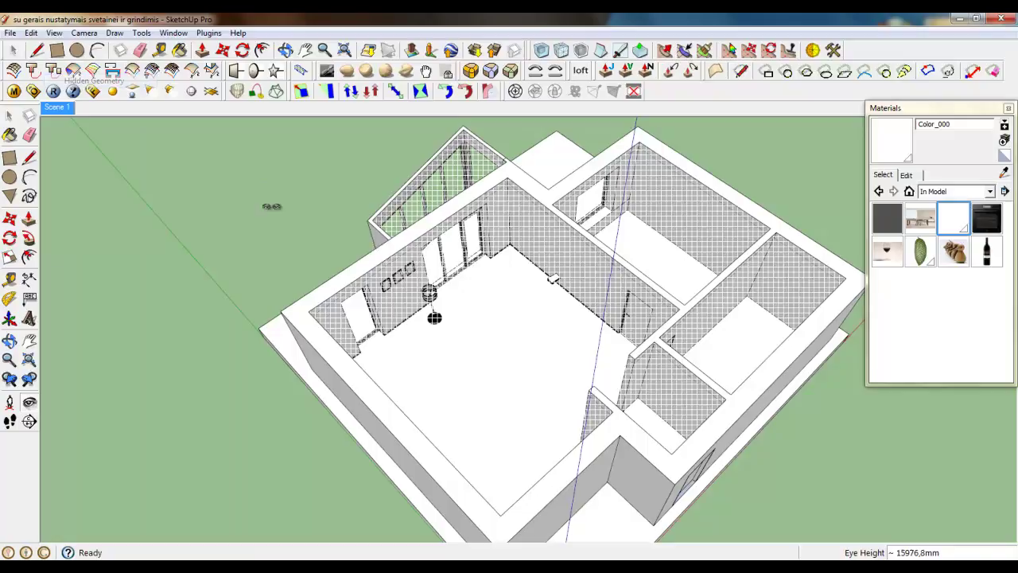
{"action": "left_click", "coordinate": [54, 33]}
{"action": "left_click", "coordinate": [82, 61]}
Step: Examine the living room with its lamp and picture frames, and the low ledge under the adjoining room's window
{"action": "left_click", "coordinate": [55, 106]}
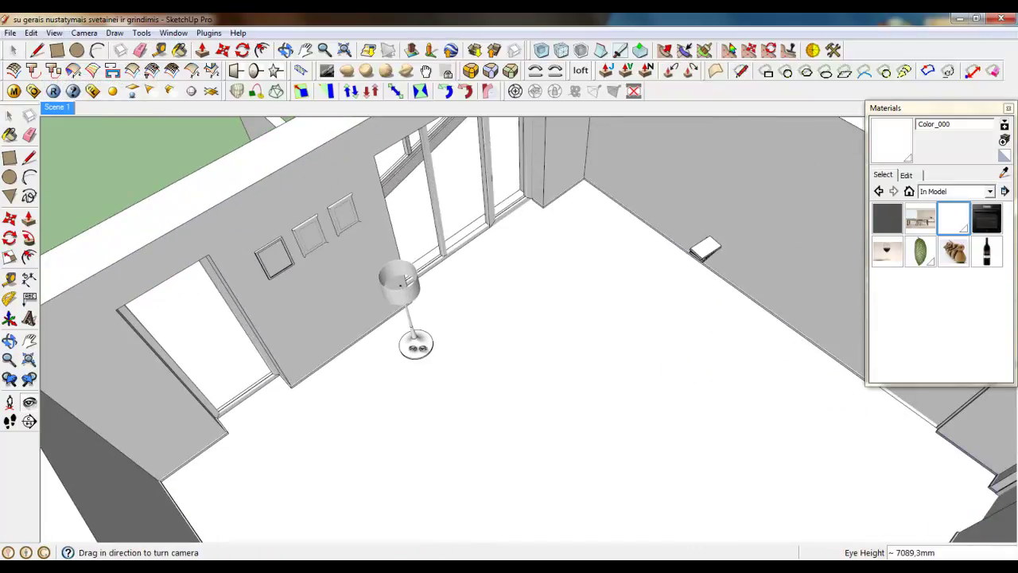
{"action": "scroll", "coordinate": [359, 343], "scroll_direction": "down", "scroll_amount": 3}
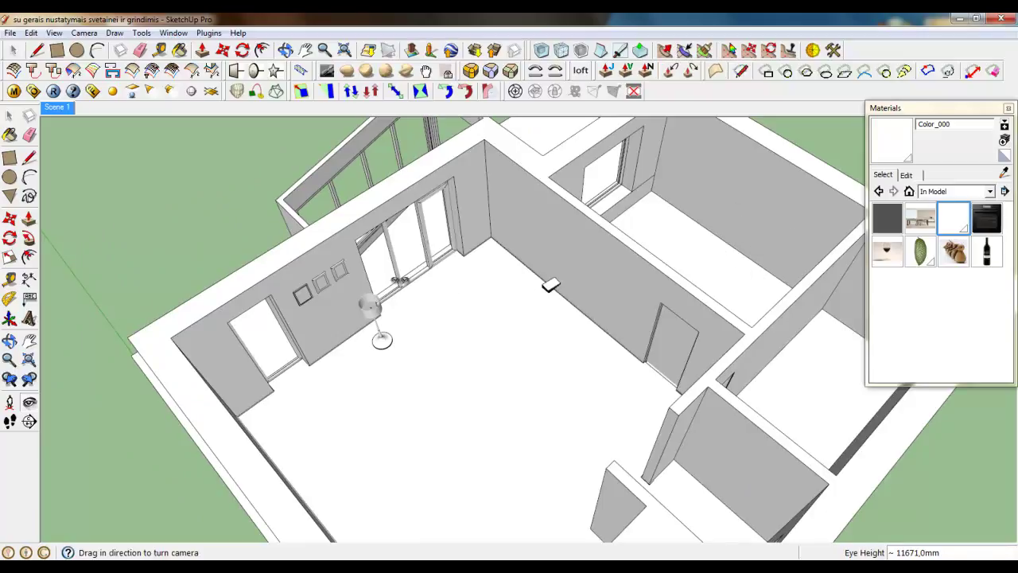
{"action": "scroll", "coordinate": [338, 274], "scroll_direction": "up", "scroll_amount": 8}
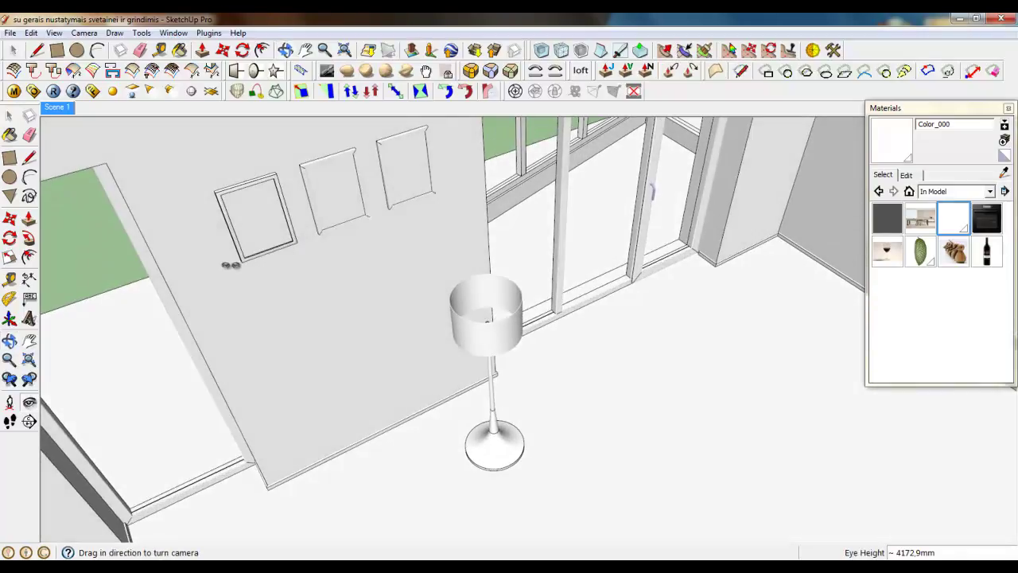
{"action": "scroll", "coordinate": [509, 329], "scroll_direction": "down", "scroll_amount": 3}
{"action": "scroll", "coordinate": [260, 338], "scroll_direction": "down", "scroll_amount": 4}
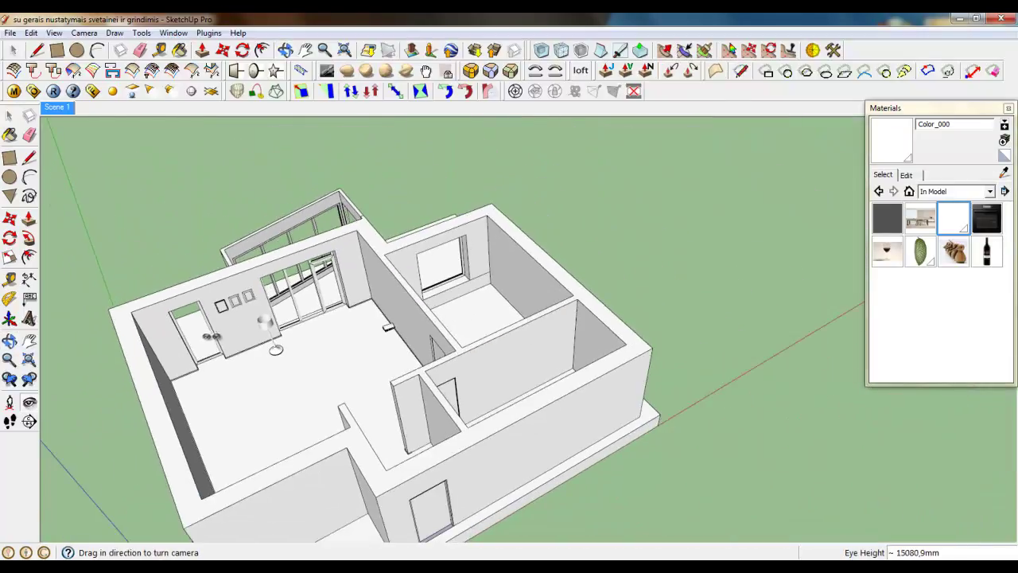
{"action": "scroll", "coordinate": [499, 298], "scroll_direction": "up", "scroll_amount": 5}
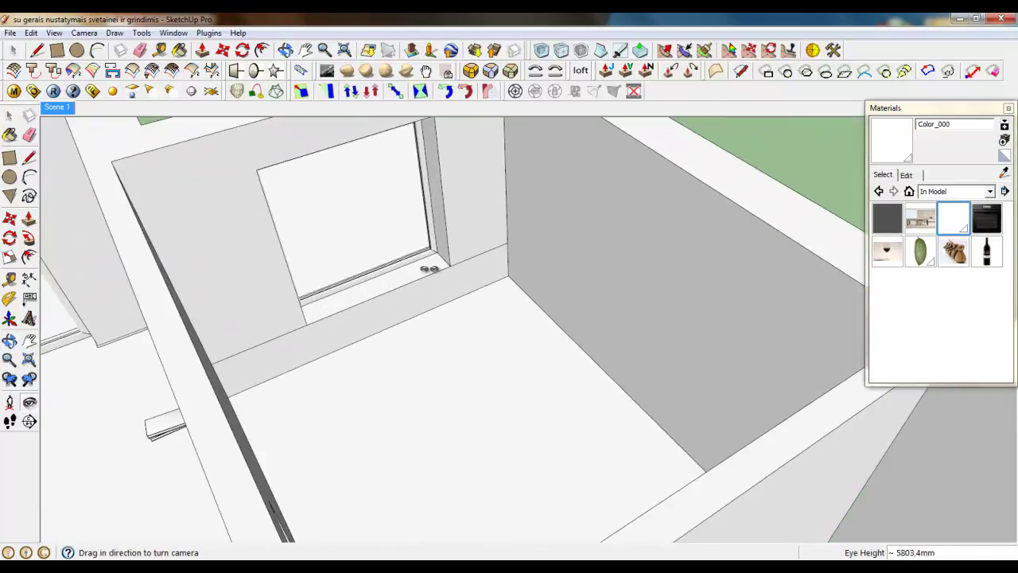
{"action": "middle_click_drag", "start_coordinate": [429, 269], "coordinate": [339, 277]}
{"action": "scroll", "coordinate": [358, 284], "scroll_direction": "up", "scroll_amount": 4}
{"action": "scroll", "coordinate": [434, 363], "scroll_direction": "down", "scroll_amount": 3}
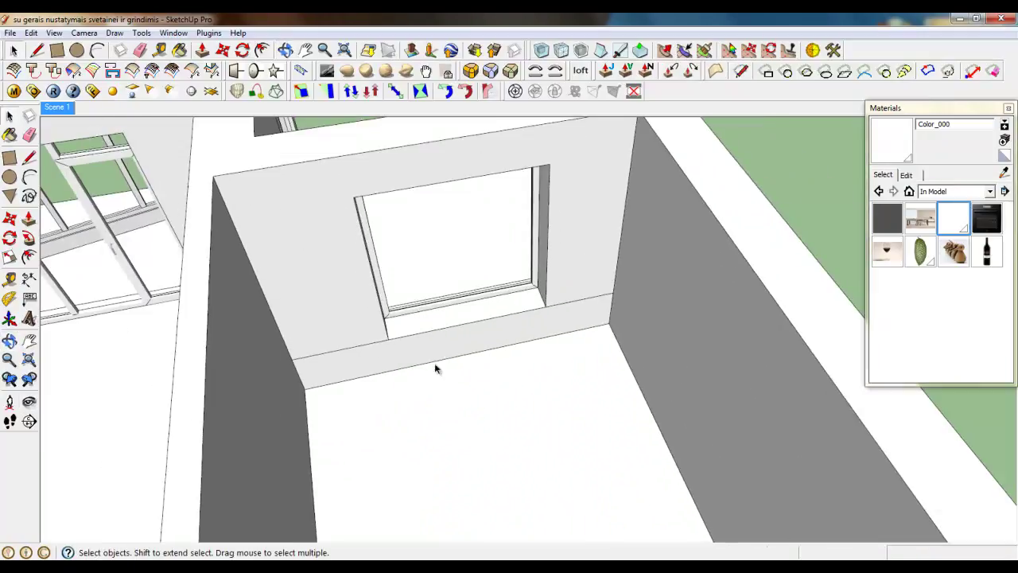
Step: Group the low wall strip and sill face beneath the window and open the group for editing
{"action": "scroll", "coordinate": [428, 350], "scroll_direction": "up", "scroll_amount": 2}
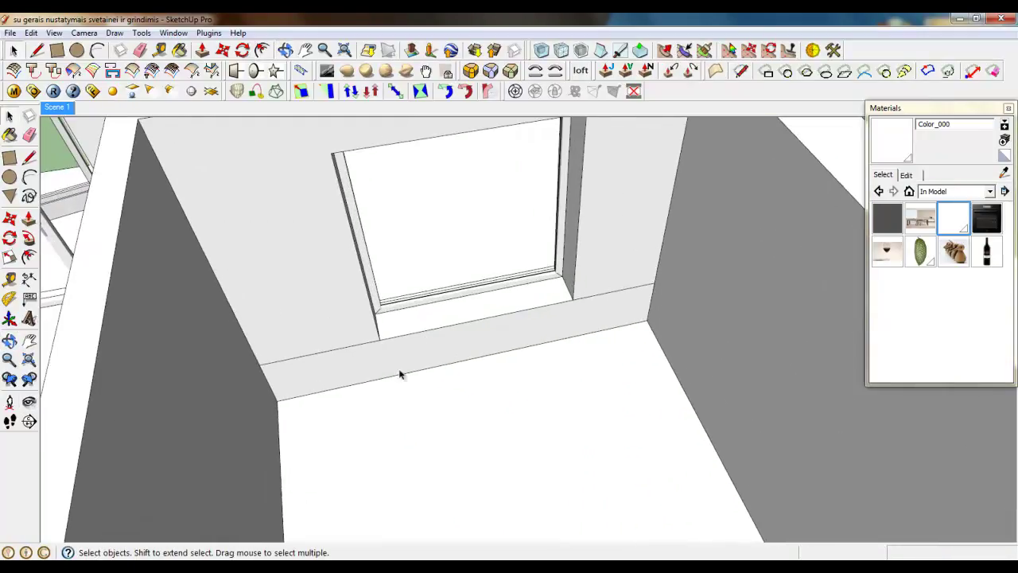
{"action": "scroll", "coordinate": [400, 374], "scroll_direction": "up", "scroll_amount": 2}
{"action": "left_click", "coordinate": [412, 345]}
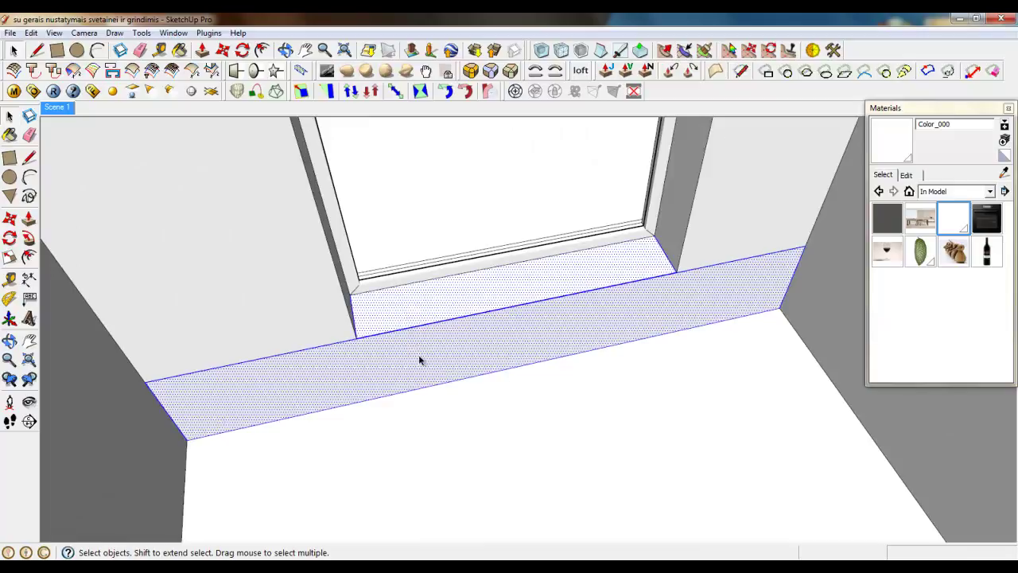
{"action": "right_click", "coordinate": [430, 354]}
{"action": "left_click", "coordinate": [465, 174]}
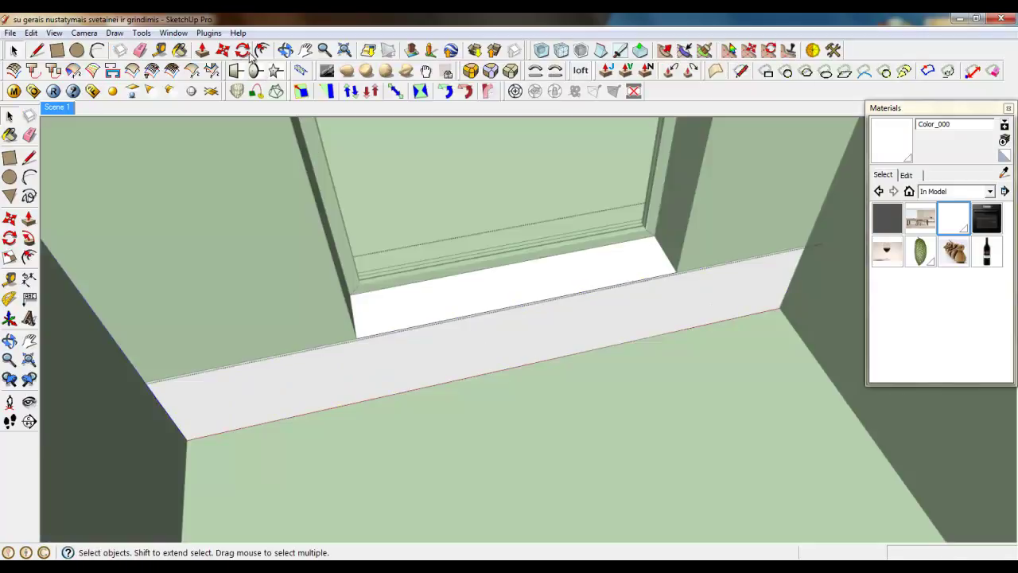
Step: Push/Pull the front face of the low wall strip 400 mm into the room
{"action": "key", "text": "p"}
{"action": "scroll", "coordinate": [467, 322], "scroll_direction": "up", "scroll_amount": 3}
{"action": "left_click", "coordinate": [466, 322]}
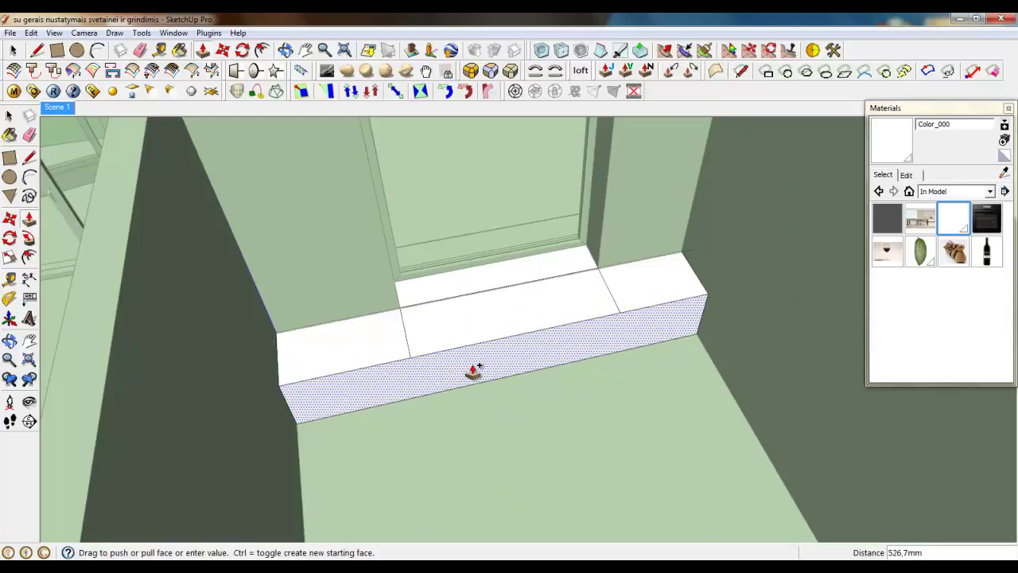
{"action": "key", "text": "Return"}
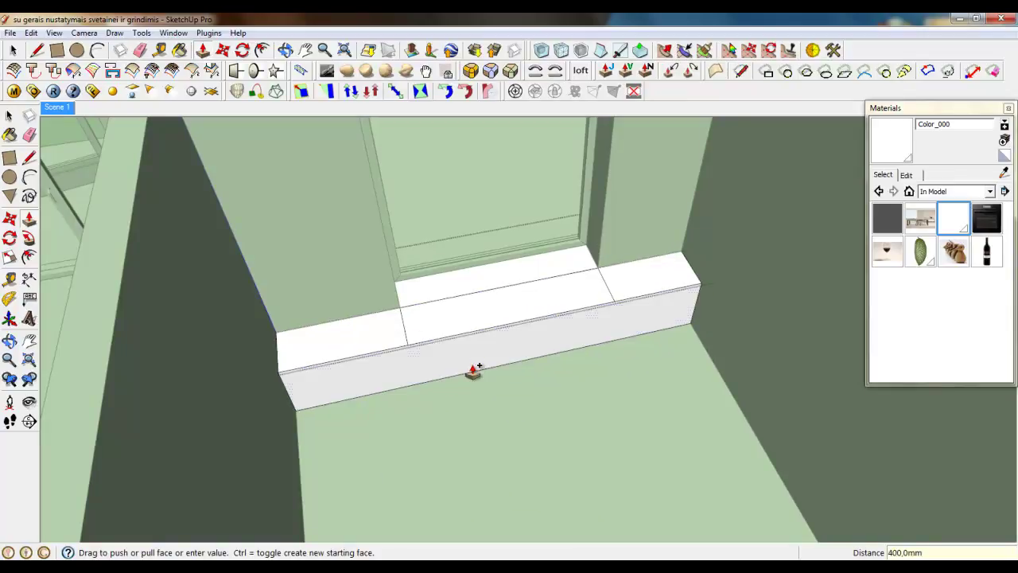
Step: Draw an edge about 700 mm long from the window frame corner to the bench's front edge
{"action": "scroll", "coordinate": [400, 315], "scroll_direction": "up", "scroll_amount": 2}
{"action": "left_click", "coordinate": [56, 50]}
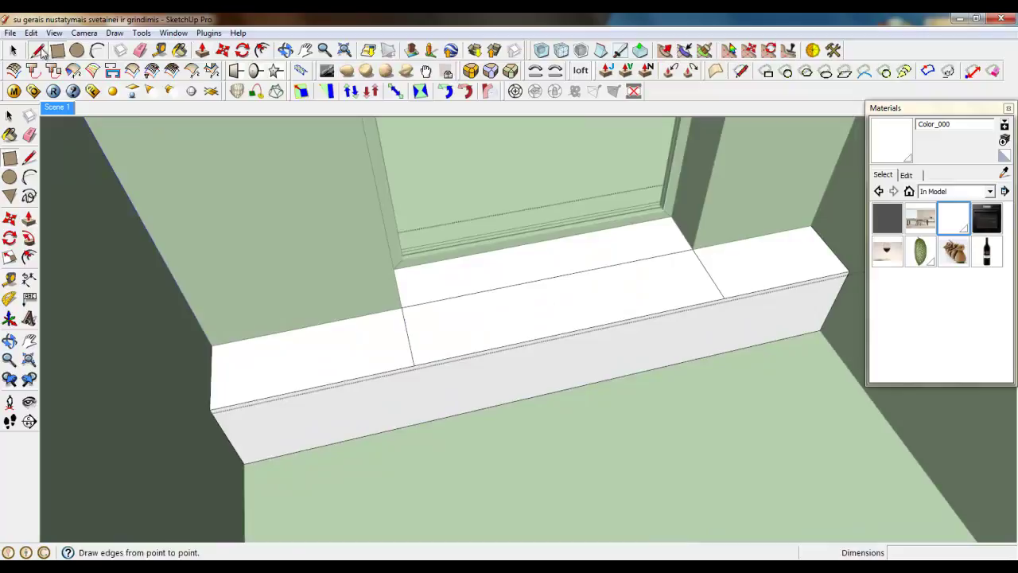
{"action": "left_click", "coordinate": [37, 50]}
{"action": "middle_click_drag", "start_coordinate": [397, 318], "coordinate": [416, 234]}
{"action": "left_click", "coordinate": [410, 225]}
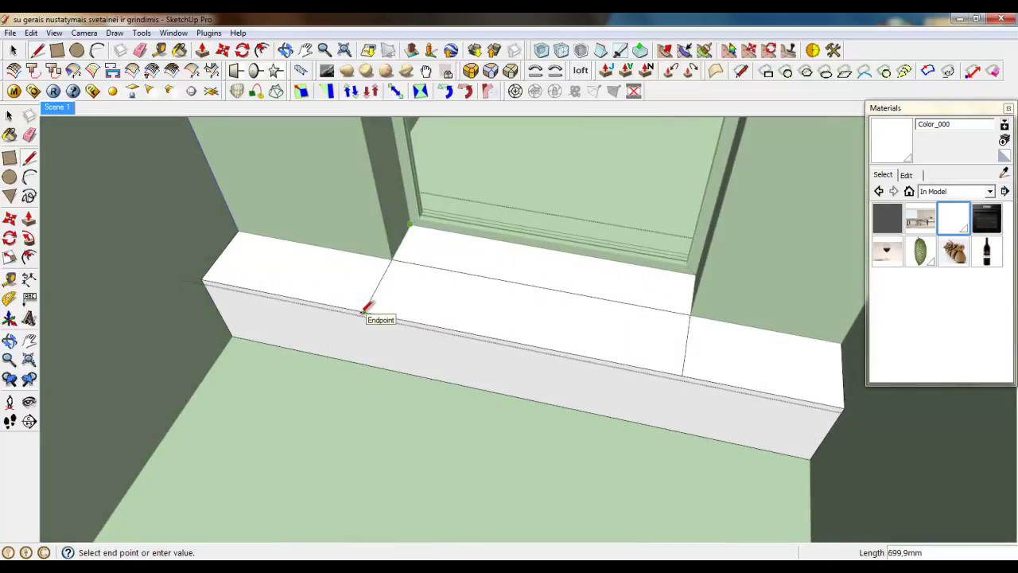
{"action": "left_click", "coordinate": [365, 312]}
{"action": "left_click", "coordinate": [14, 50]}
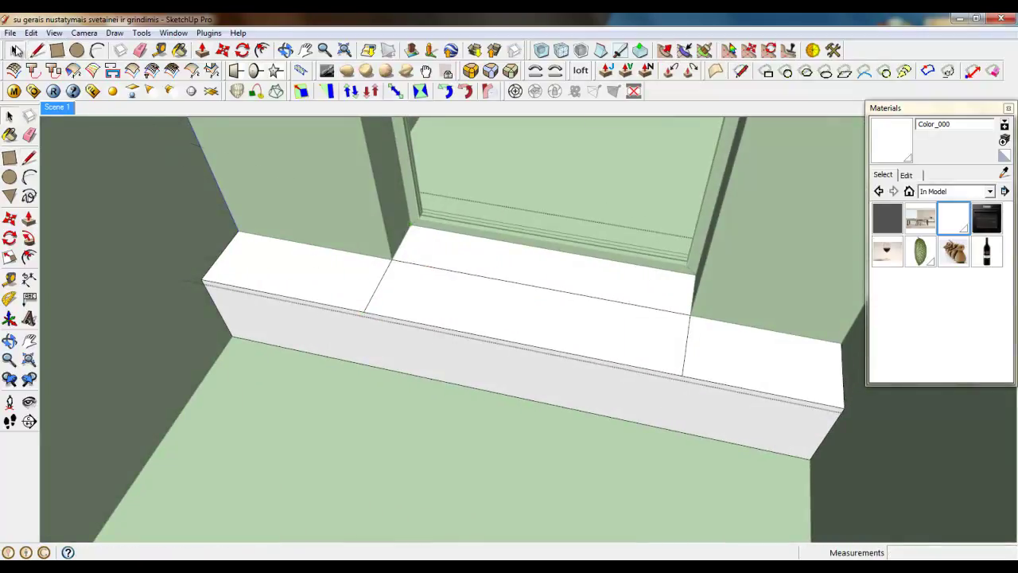
Step: Erase the leftover edges that divide the top surface of the window bench
{"action": "left_click", "coordinate": [139, 52]}
{"action": "left_click", "coordinate": [686, 356]}
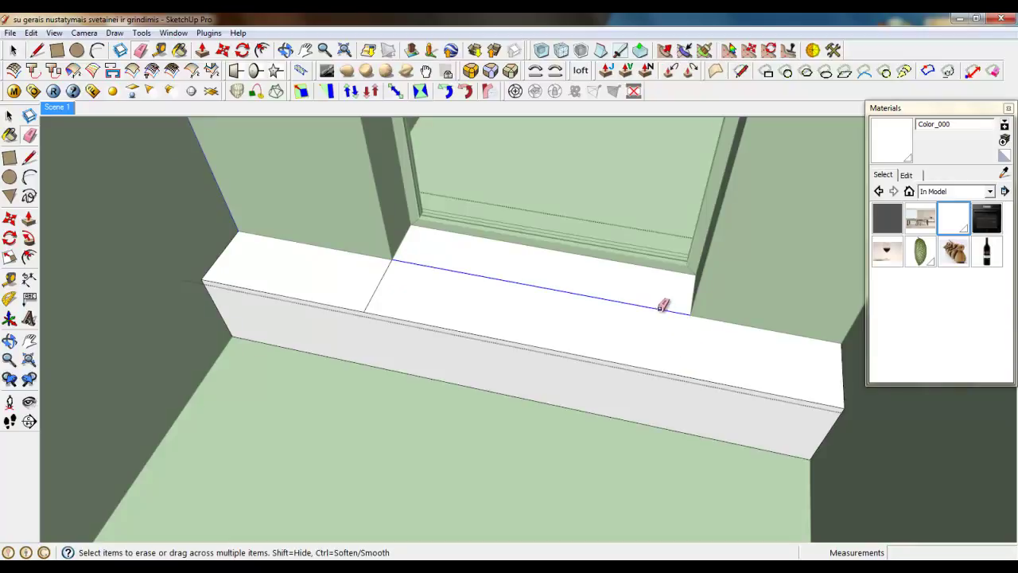
{"action": "left_click", "coordinate": [663, 306]}
{"action": "middle_click_drag", "start_coordinate": [662, 307], "coordinate": [446, 291]}
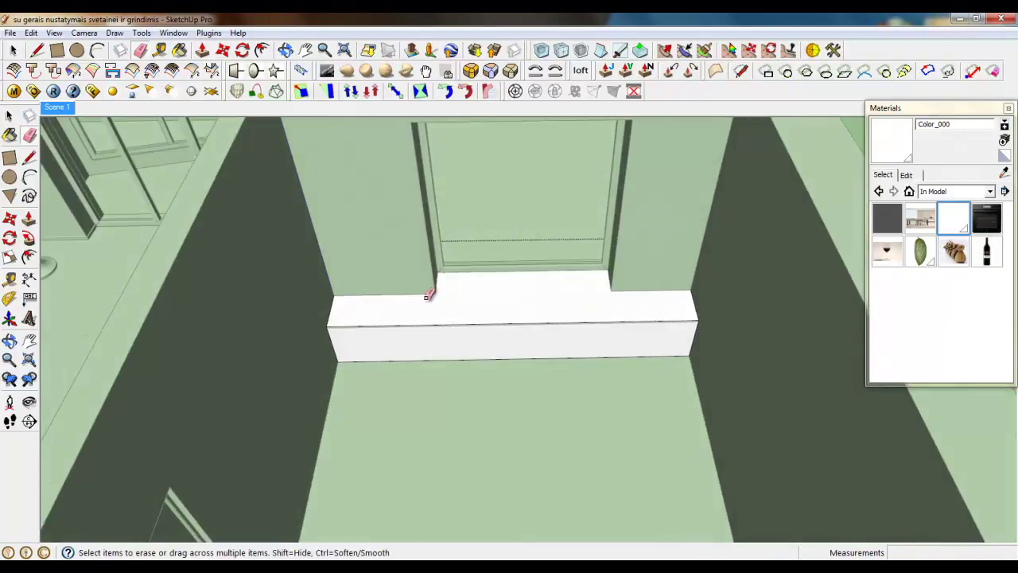
Step: Divide the bench's top front edge into three equal segments
{"action": "scroll", "coordinate": [326, 299], "scroll_direction": "up", "scroll_amount": 2}
{"action": "left_click", "coordinate": [13, 50]}
{"action": "scroll", "coordinate": [541, 342], "scroll_direction": "up", "scroll_amount": 5}
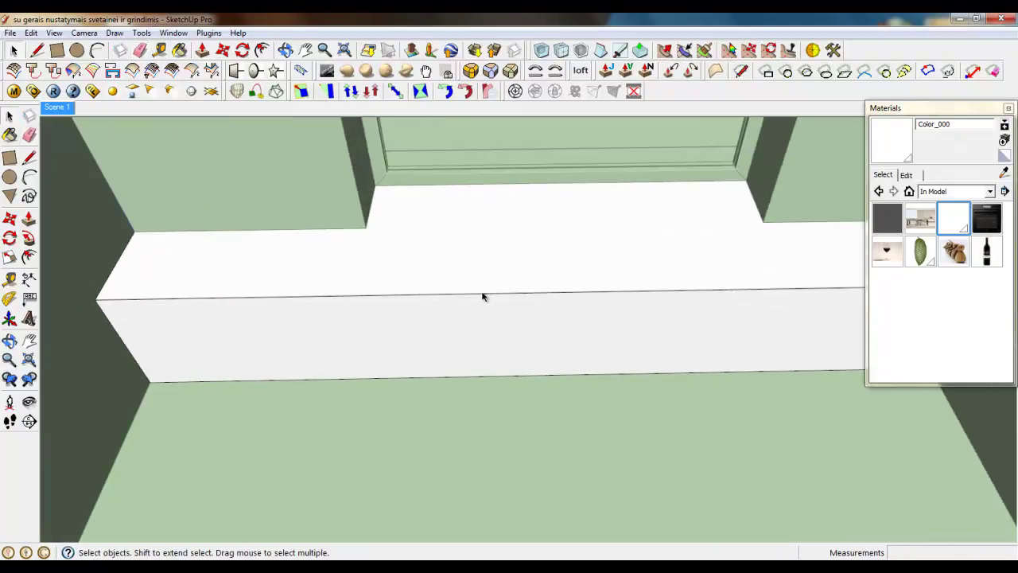
{"action": "right_click", "coordinate": [482, 296]}
{"action": "left_click", "coordinate": [517, 377]}
{"action": "scroll", "coordinate": [460, 348], "scroll_direction": "down", "scroll_amount": 3}
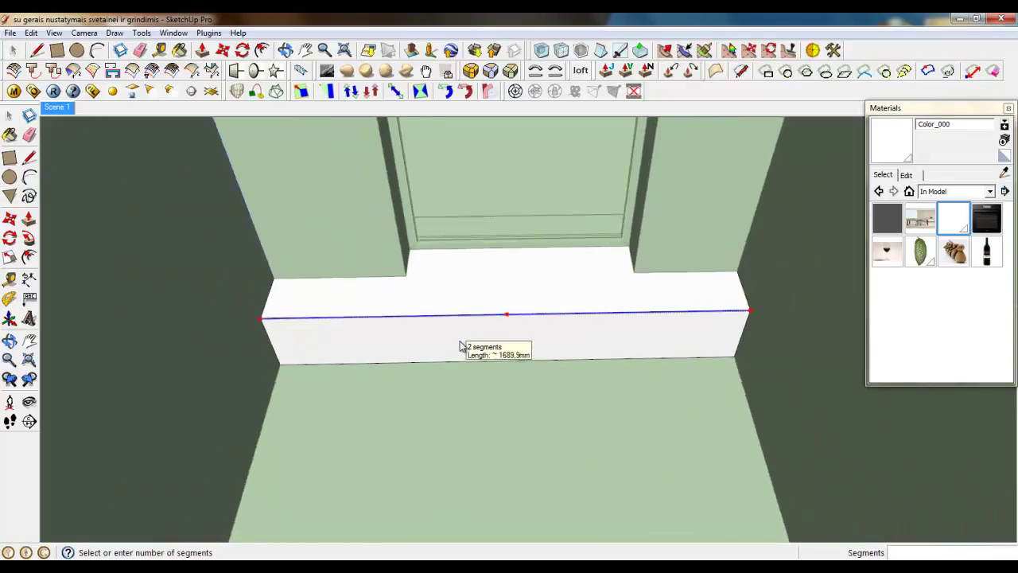
{"action": "scroll", "coordinate": [446, 339], "scroll_direction": "down", "scroll_amount": 2}
{"action": "left_click", "coordinate": [439, 334]}
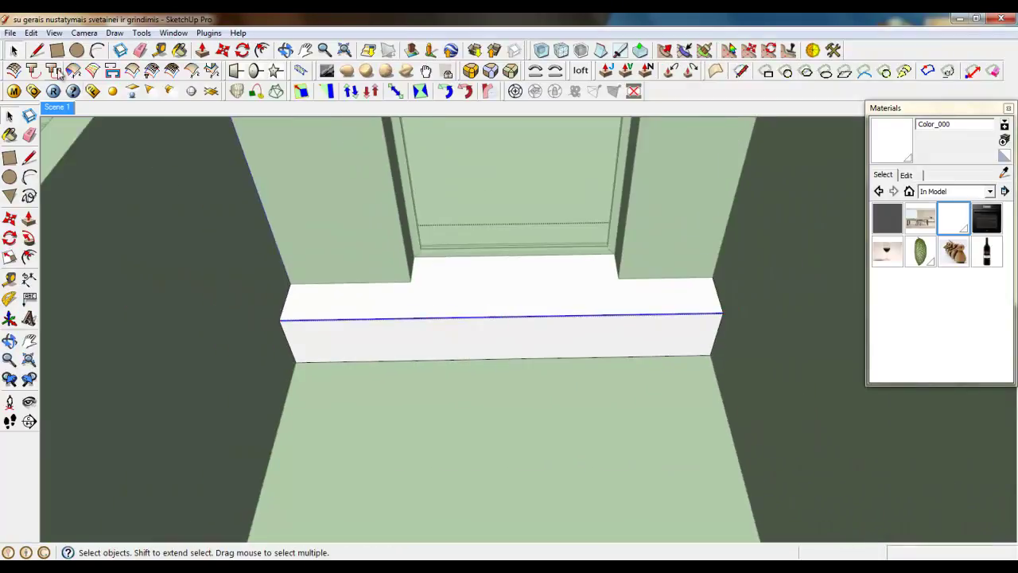
Step: Draw two vertical lines from the edge's division points to the bottom edge, splitting the bench front into three panels
{"action": "left_click", "coordinate": [37, 50]}
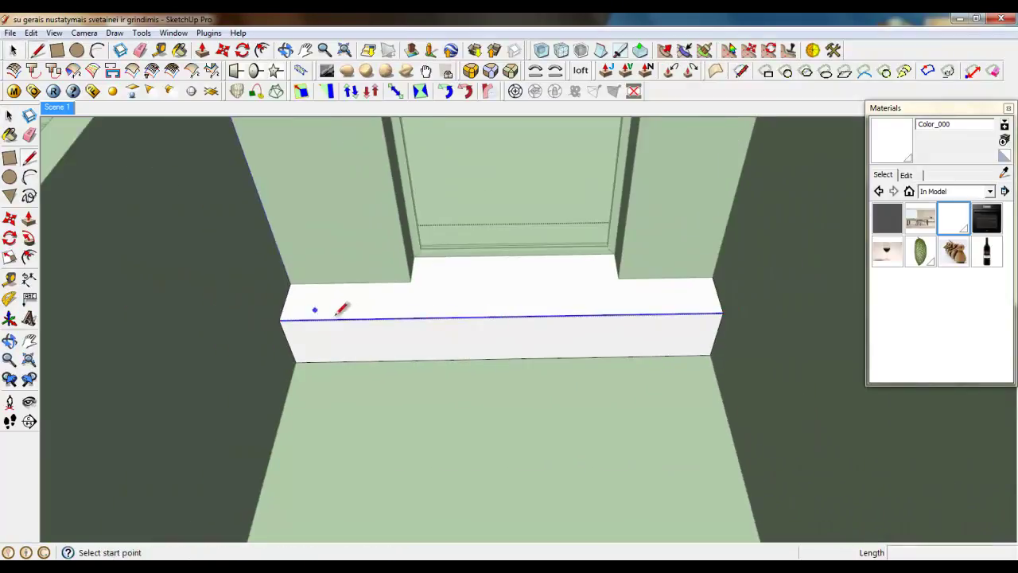
{"action": "left_click", "coordinate": [429, 319]}
{"action": "left_click", "coordinate": [435, 360]}
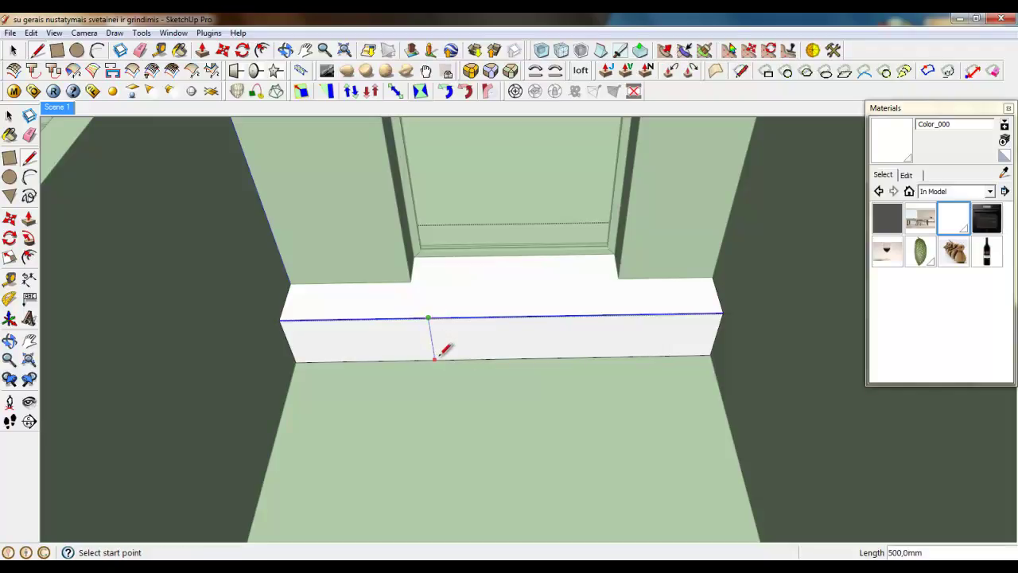
{"action": "left_click", "coordinate": [570, 313]}
{"action": "left_click", "coordinate": [573, 357]}
Step: Draw a line across the full bench front, parallel to its top edge and 32 mm below it
{"action": "scroll", "coordinate": [445, 326], "scroll_direction": "up", "scroll_amount": 4}
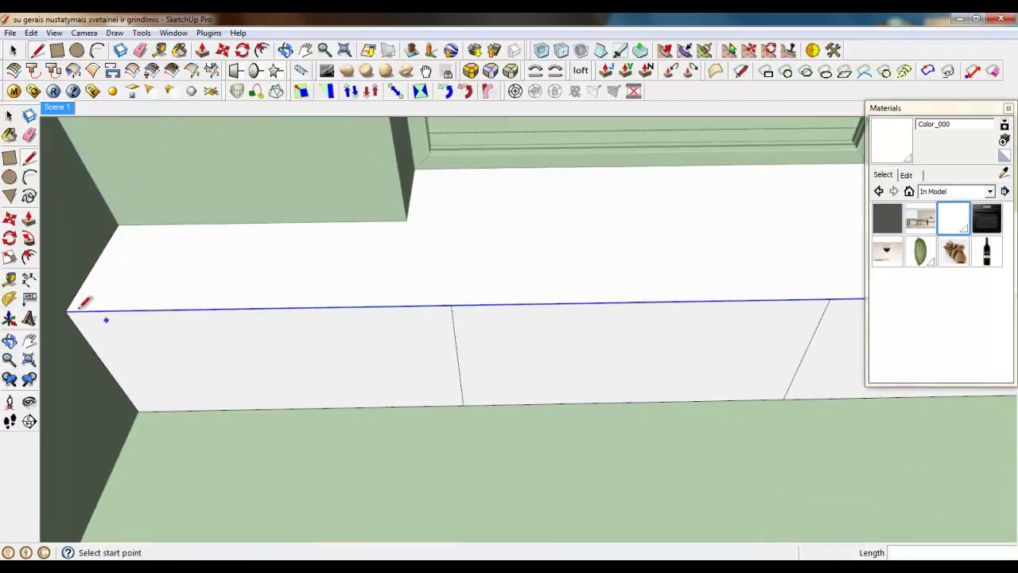
{"action": "scroll", "coordinate": [79, 306], "scroll_direction": "up", "scroll_amount": 4}
{"action": "left_click", "coordinate": [111, 299]}
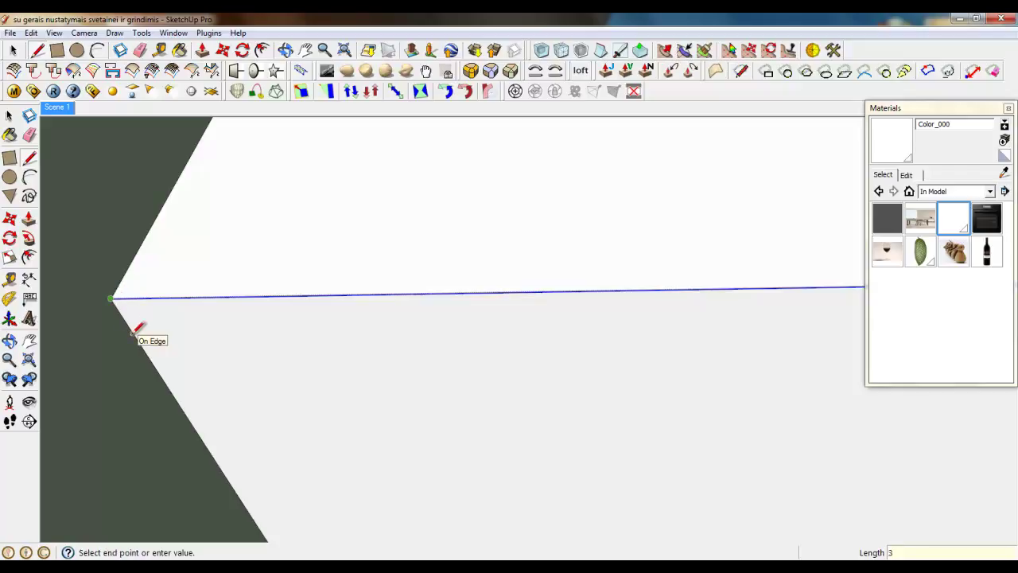
{"action": "key", "text": "Escape"}
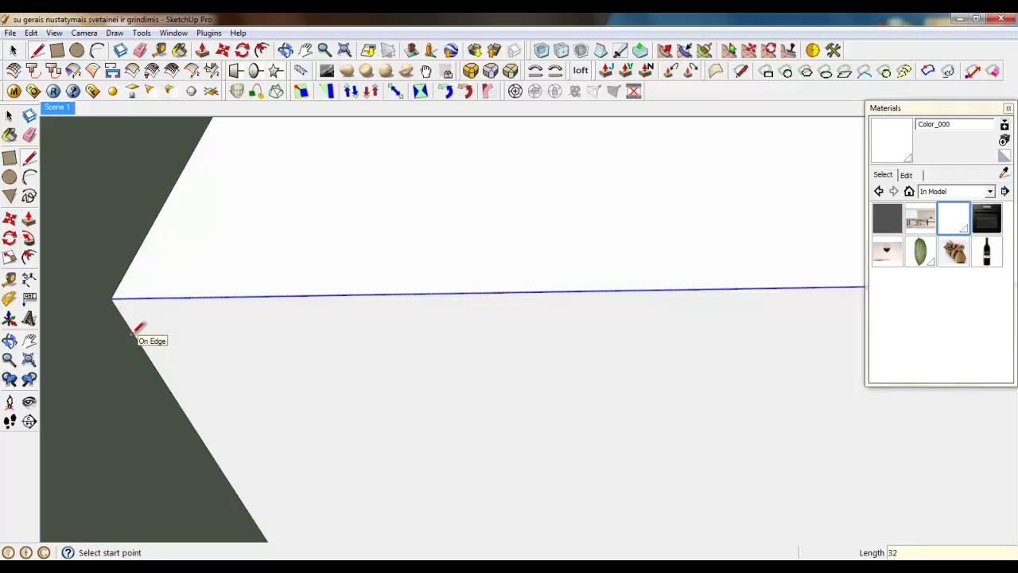
{"action": "left_click", "coordinate": [137, 328]}
{"action": "scroll", "coordinate": [86, 342], "scroll_direction": "down", "scroll_amount": 3}
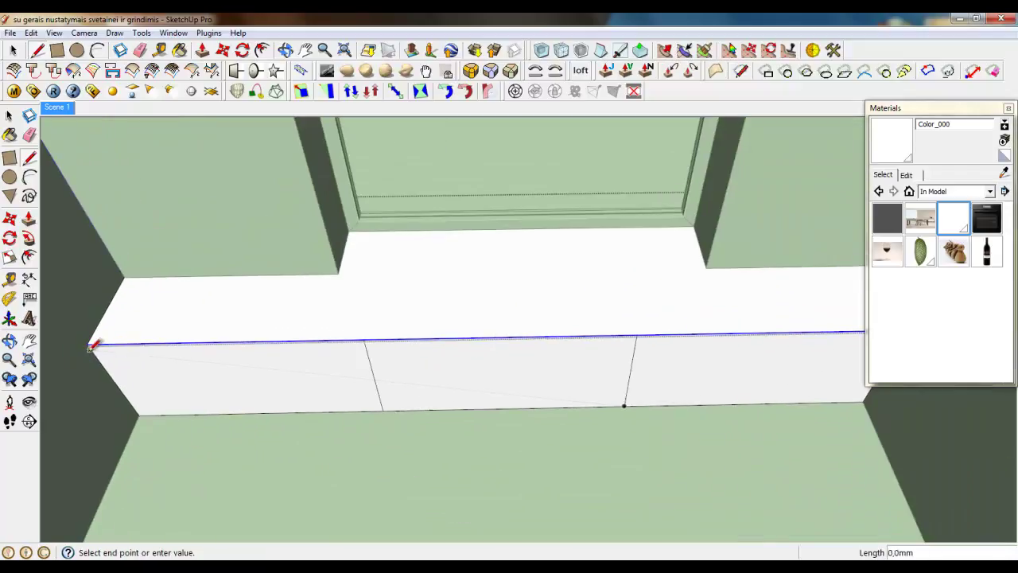
{"action": "scroll", "coordinate": [407, 379], "scroll_direction": "down", "scroll_amount": 2}
{"action": "middle_click_drag", "start_coordinate": [382, 393], "coordinate": [430, 390]}
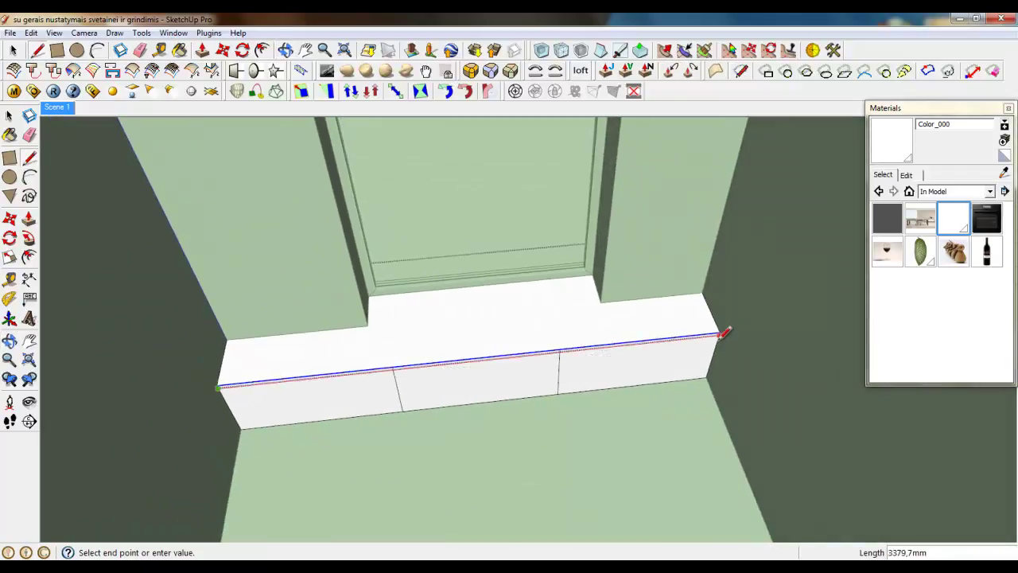
{"action": "left_click", "coordinate": [723, 334]}
Step: Erase the short vertical segments inside the narrow strip along the top of the bench front
{"action": "scroll", "coordinate": [345, 364], "scroll_direction": "up", "scroll_amount": 5}
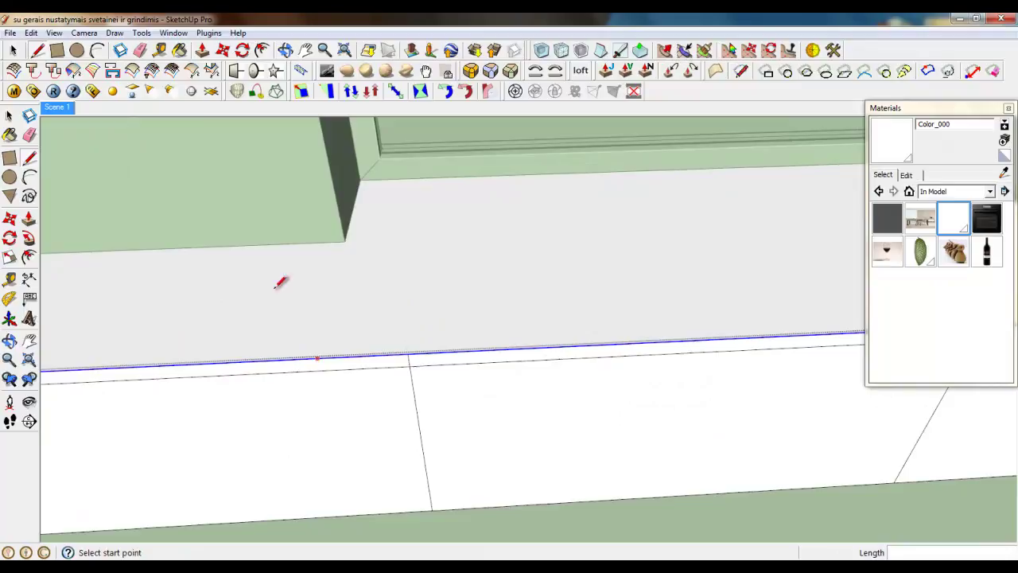
{"action": "left_click", "coordinate": [140, 50]}
{"action": "scroll", "coordinate": [406, 413], "scroll_direction": "up", "scroll_amount": 2}
{"action": "left_click", "coordinate": [418, 318]}
{"action": "scroll", "coordinate": [146, 359], "scroll_direction": "down", "scroll_amount": 2}
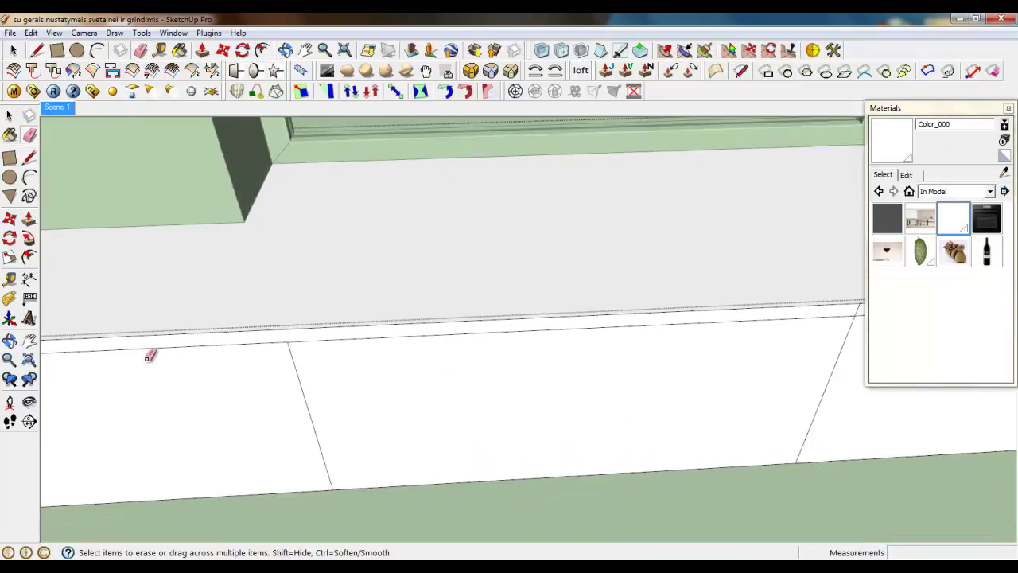
{"action": "scroll", "coordinate": [146, 359], "scroll_direction": "down", "scroll_amount": 2}
{"action": "scroll", "coordinate": [593, 336], "scroll_direction": "up", "scroll_amount": 5}
{"action": "left_click", "coordinate": [535, 250]}
{"action": "scroll", "coordinate": [612, 270], "scroll_direction": "down", "scroll_amount": 6}
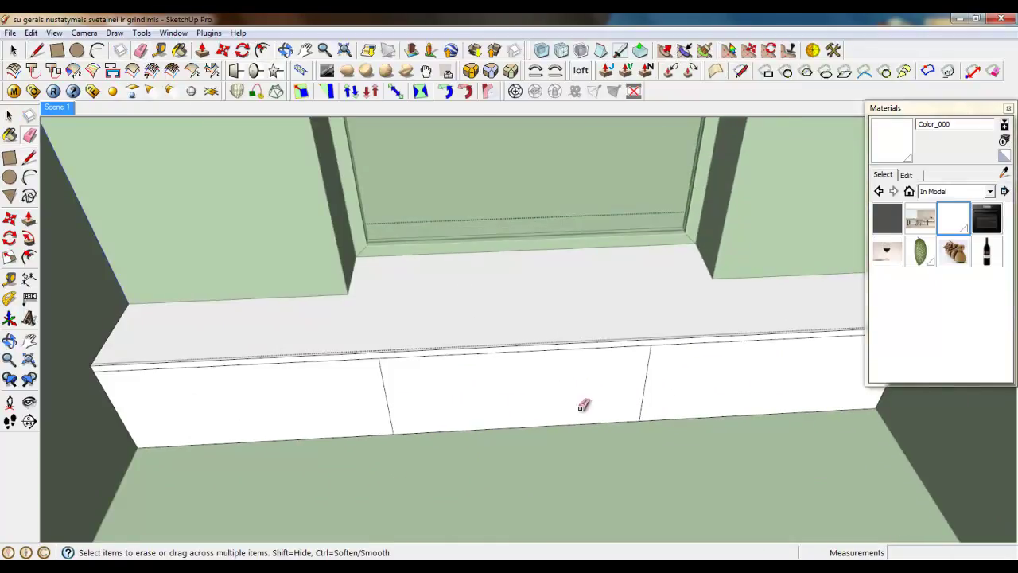
Step: Offset the outlines of the three bench front panels inward by 1 mm each
{"action": "left_click", "coordinate": [263, 49]}
{"action": "scroll", "coordinate": [307, 457], "scroll_direction": "up", "scroll_amount": 2}
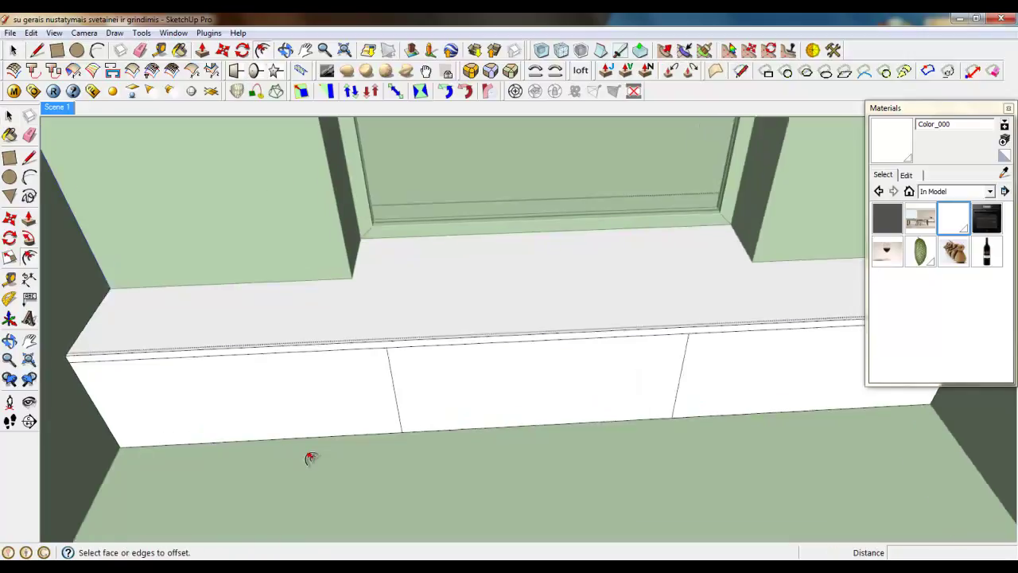
{"action": "left_click", "coordinate": [321, 402]}
{"action": "left_click", "coordinate": [321, 402]}
{"action": "type", "text": "1"}
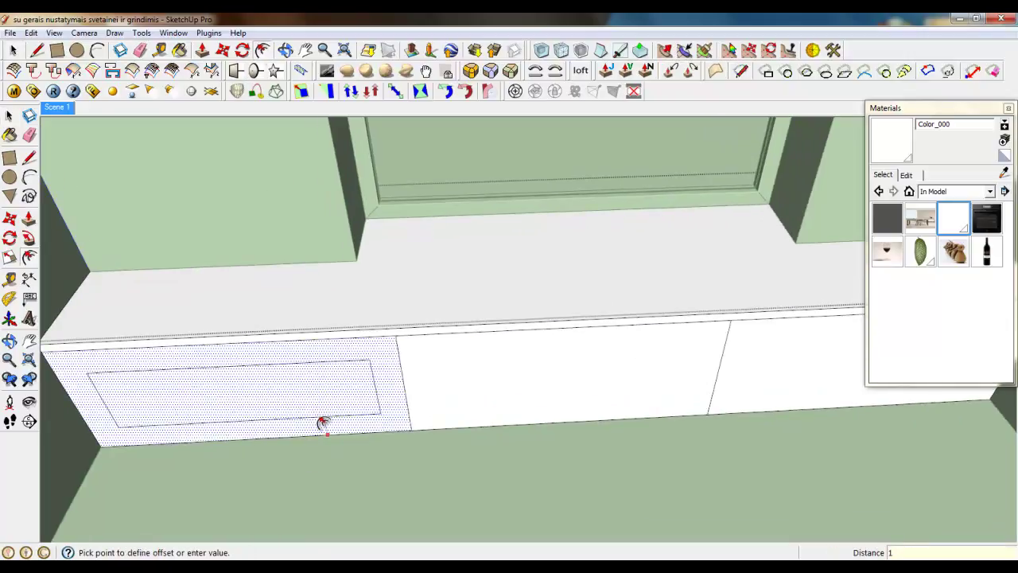
{"action": "key", "text": "Return"}
{"action": "left_click", "coordinate": [450, 411]}
{"action": "type", "text": "1"}
{"action": "key", "text": "Return"}
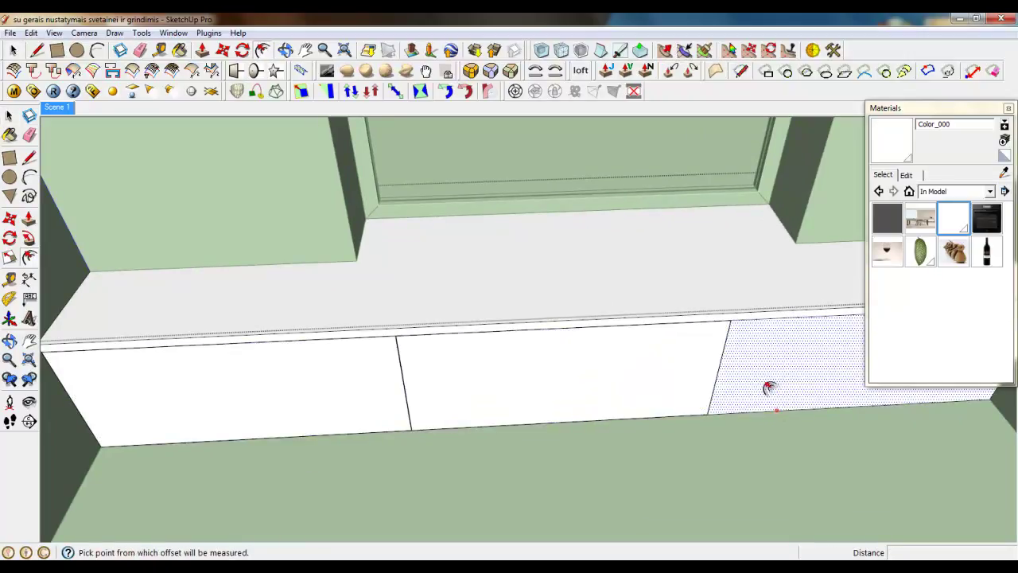
{"action": "left_click", "coordinate": [769, 388]}
{"action": "type", "text": "1"}
{"action": "key", "text": "Return"}
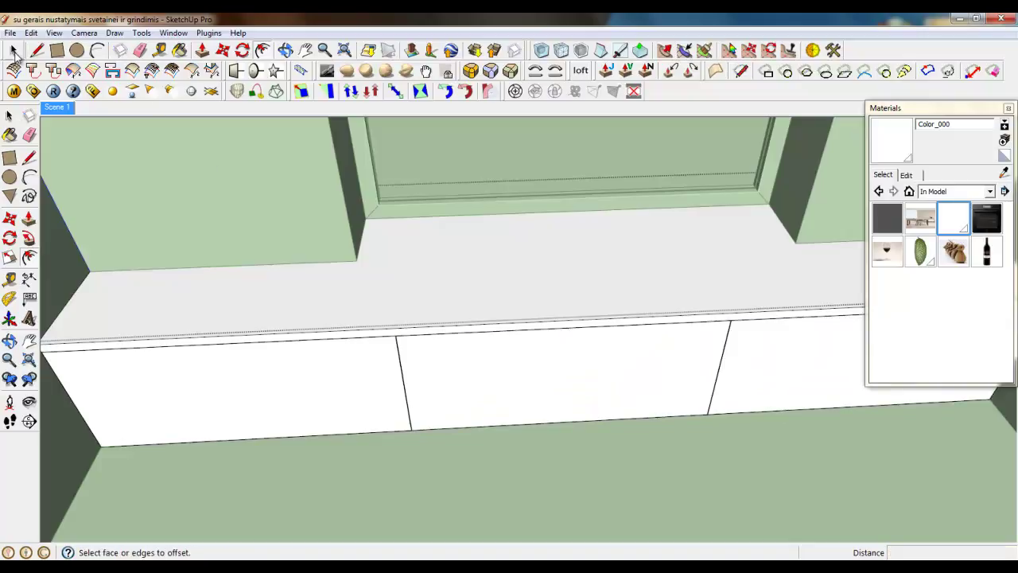
Step: Push the thin border strips around the left and middle front panels 18 mm into the bench
{"action": "left_click", "coordinate": [13, 51]}
{"action": "middle_click_drag", "start_coordinate": [257, 347], "coordinate": [178, 225]}
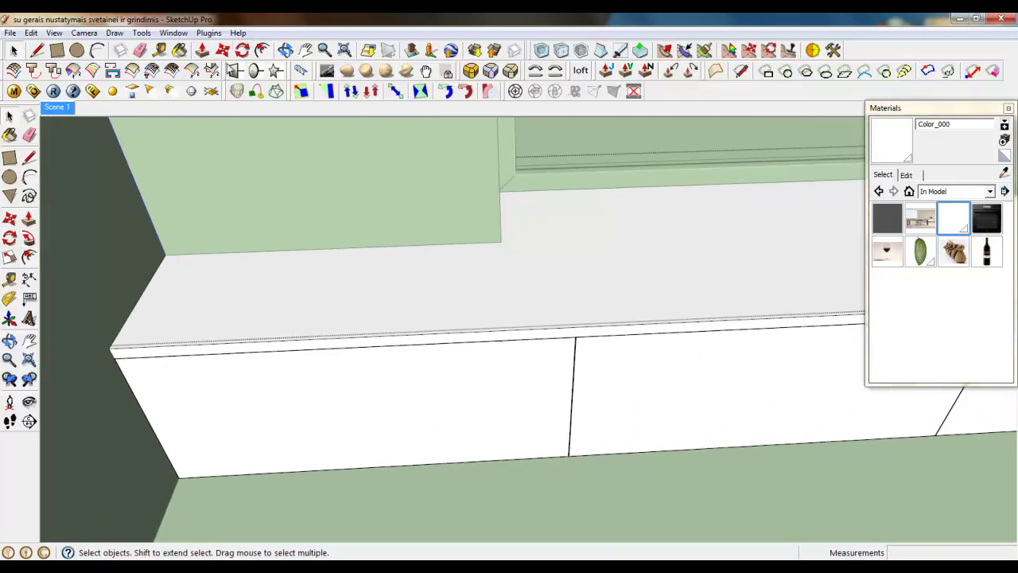
{"action": "key", "text": "p"}
{"action": "scroll", "coordinate": [568, 325], "scroll_direction": "up", "scroll_amount": 6}
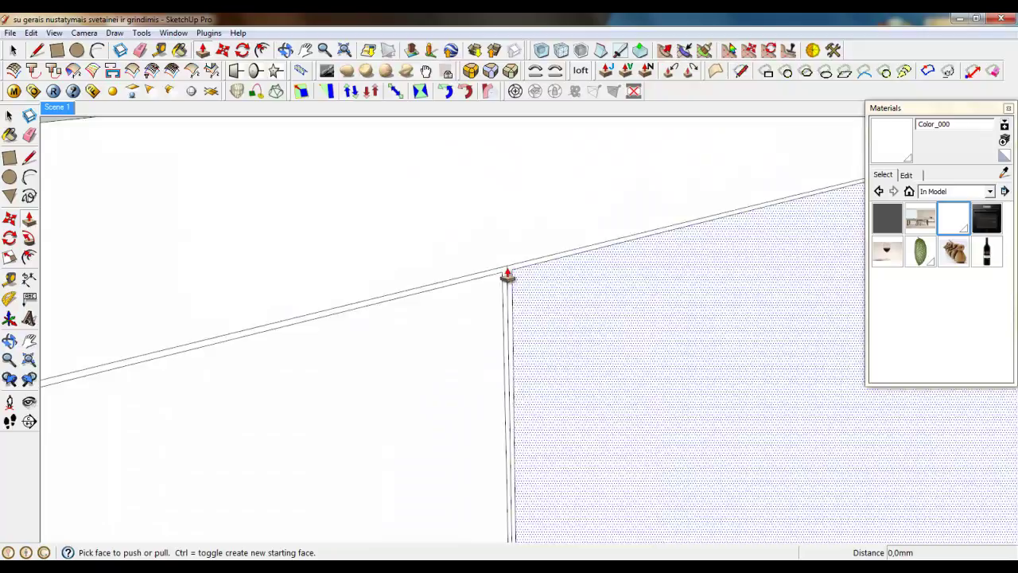
{"action": "left_click", "coordinate": [506, 280]}
{"action": "left_click", "coordinate": [515, 280]}
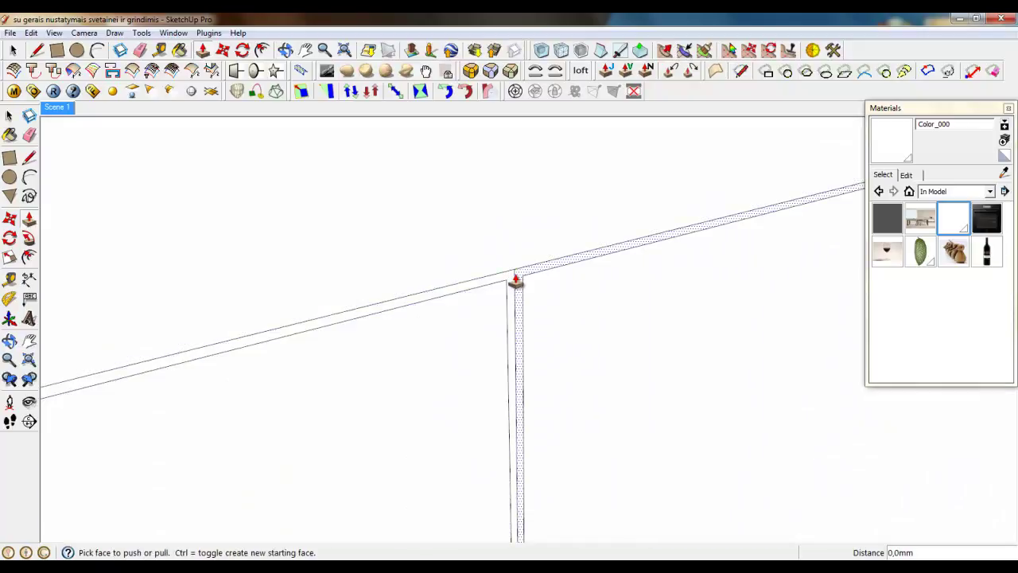
{"action": "left_click", "coordinate": [510, 282]}
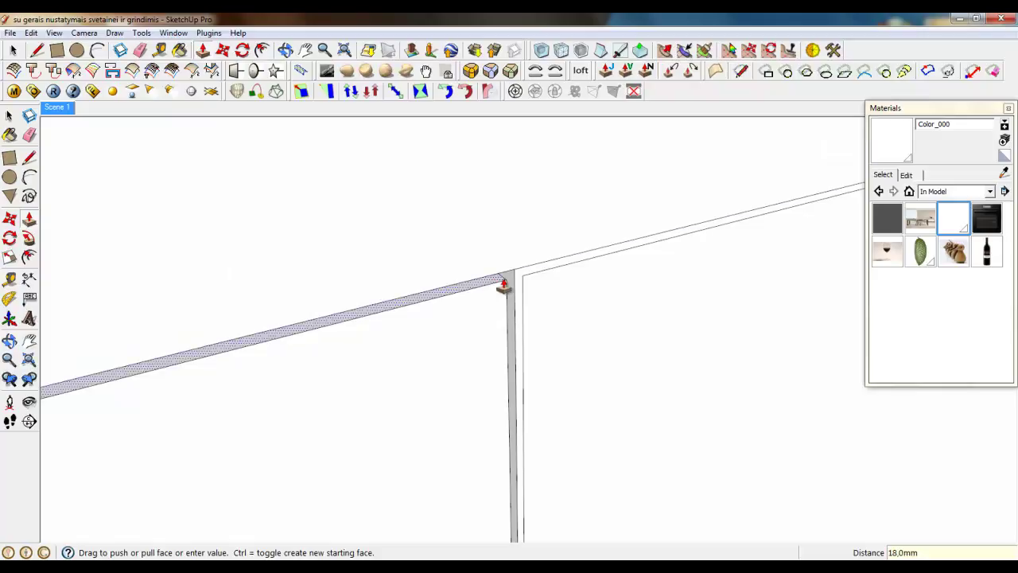
{"action": "scroll", "coordinate": [510, 278], "scroll_direction": "up", "scroll_amount": 5}
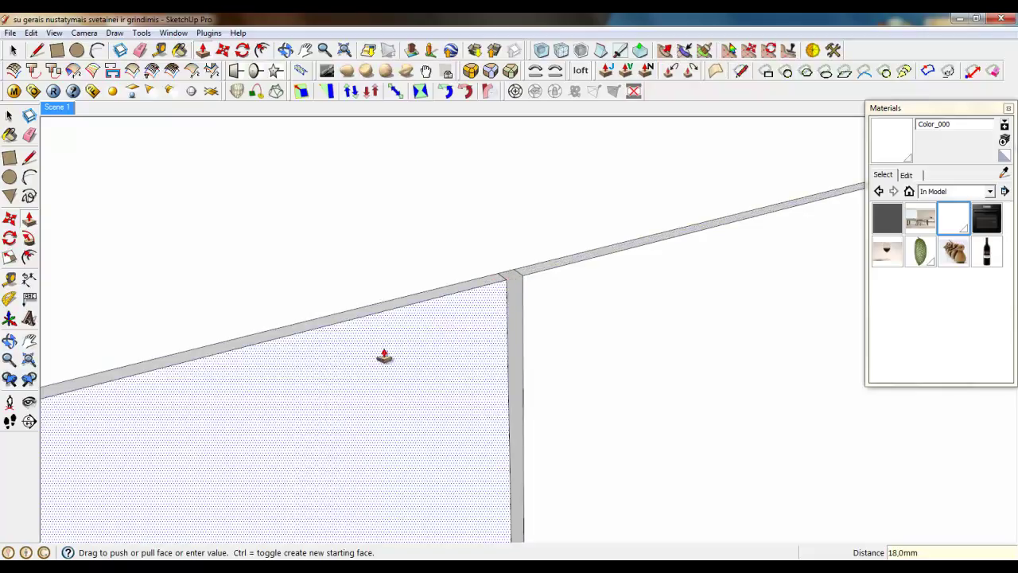
{"action": "key", "text": "Return"}
Step: Push the thin border strip around the right front panel into the bench to match the other gaps
{"action": "scroll", "coordinate": [236, 379], "scroll_direction": "up", "scroll_amount": 5}
{"action": "scroll", "coordinate": [685, 256], "scroll_direction": "up", "scroll_amount": 5}
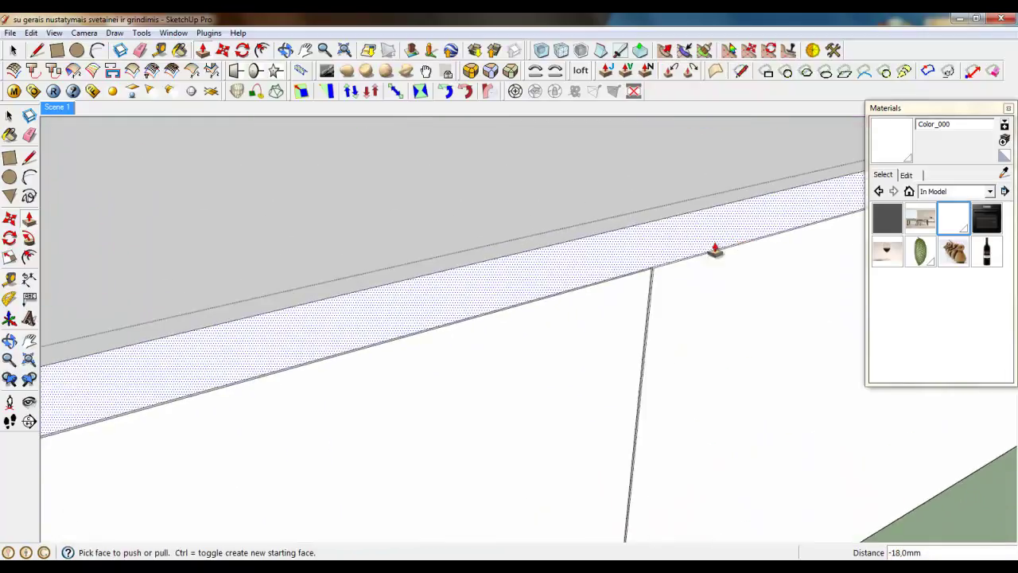
{"action": "middle_click_drag", "start_coordinate": [663, 282], "coordinate": [564, 291]}
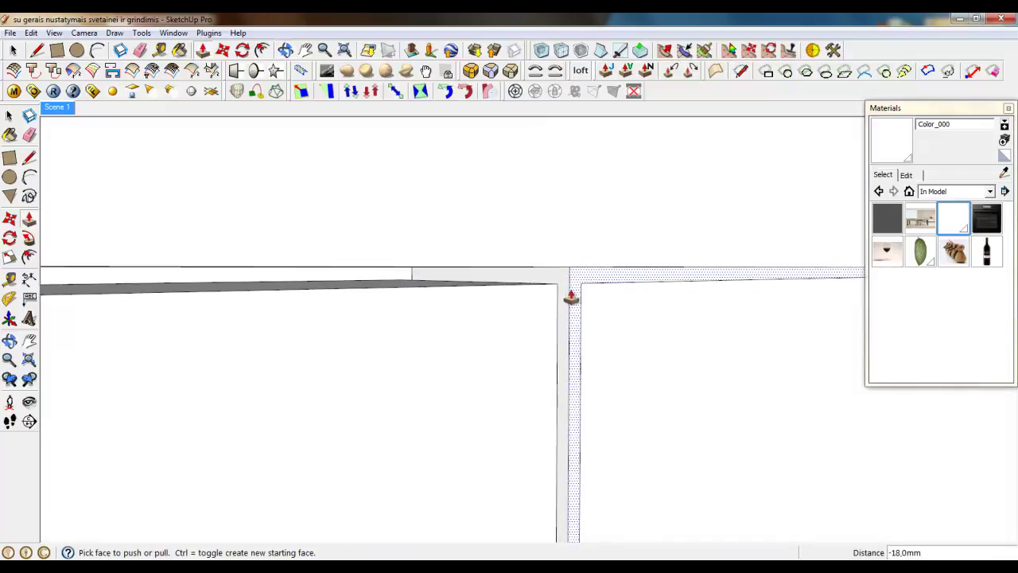
{"action": "left_click", "coordinate": [564, 290]}
{"action": "left_click", "coordinate": [411, 280]}
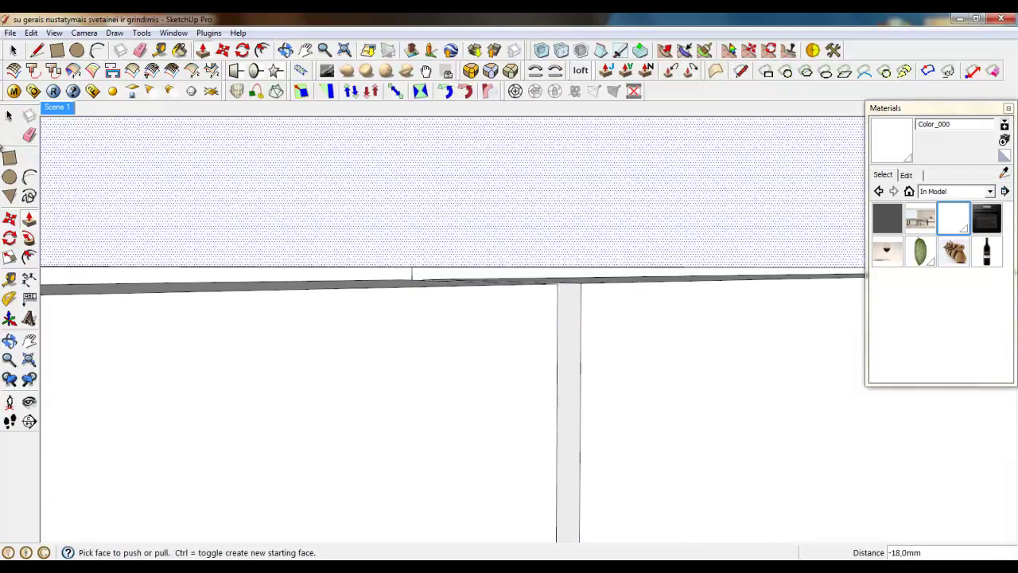
Step: Start Round Corner on the three front panel faces with a 3,6mm offset and 6 segments
{"action": "left_click", "coordinate": [14, 52]}
{"action": "scroll", "coordinate": [568, 294], "scroll_direction": "down", "scroll_amount": 3}
{"action": "middle_click_drag", "start_coordinate": [569, 294], "coordinate": [568, 425]}
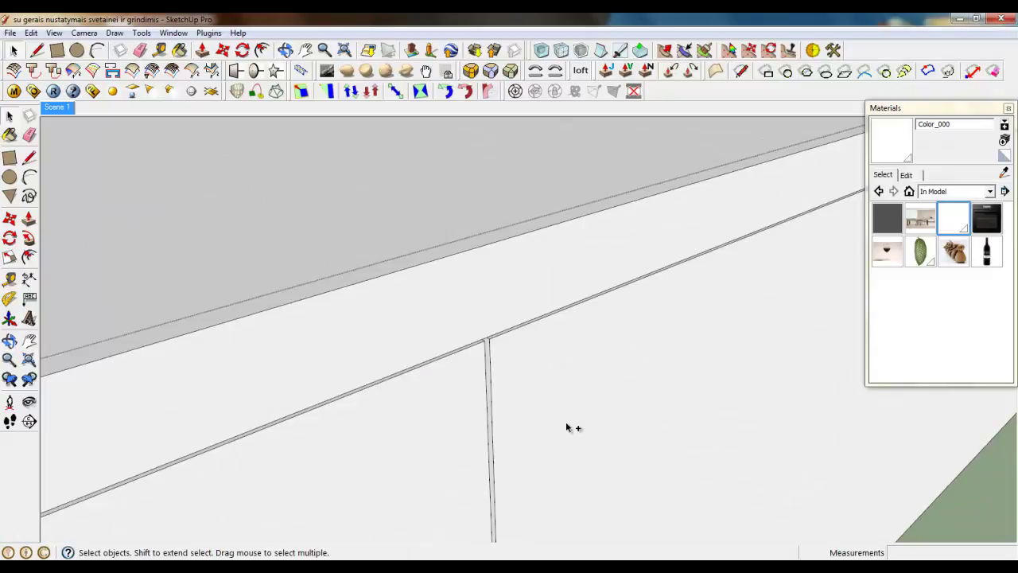
{"action": "left_click", "coordinate": [566, 422]}
{"action": "left_click", "coordinate": [477, 418], "text": "shift"}
{"action": "middle_click_drag", "start_coordinate": [525, 327], "coordinate": [403, 371]}
{"action": "scroll", "coordinate": [591, 323], "scroll_direction": "down", "scroll_amount": 6}
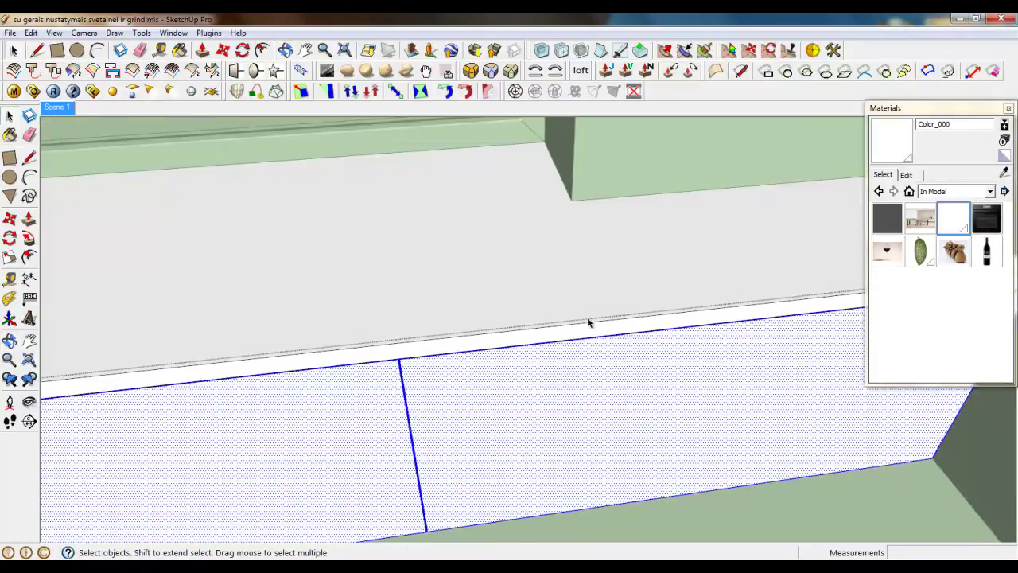
{"action": "left_click", "coordinate": [328, 372], "text": "ctrl"}
{"action": "left_click", "coordinate": [470, 71]}
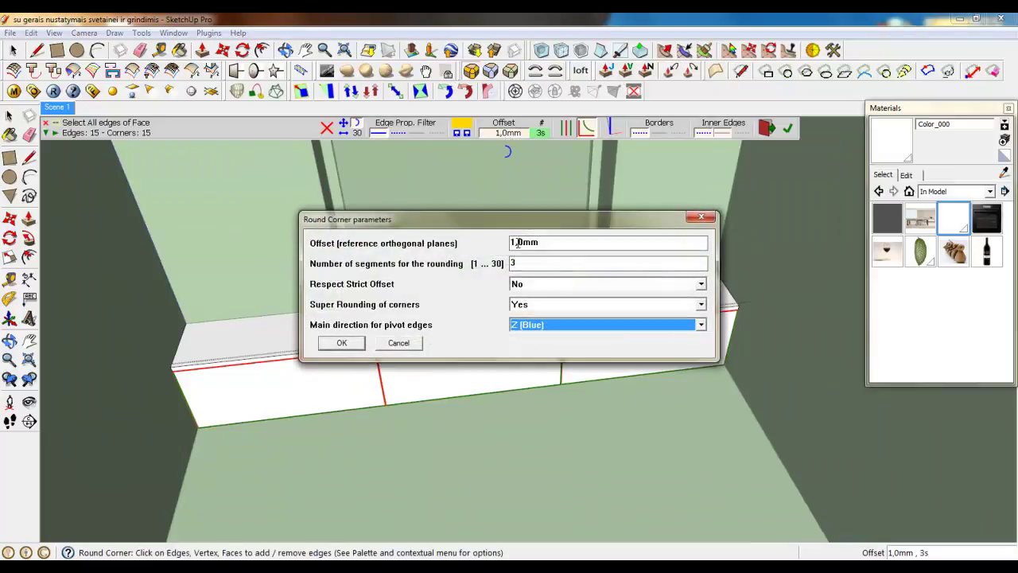
{"action": "left_click", "coordinate": [517, 242]}
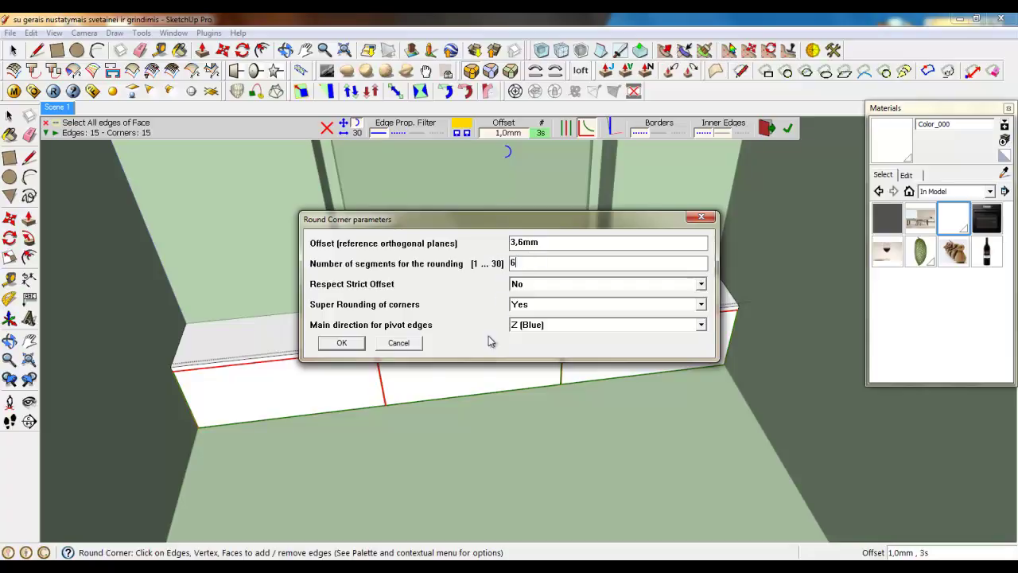
{"action": "left_click", "coordinate": [362, 343]}
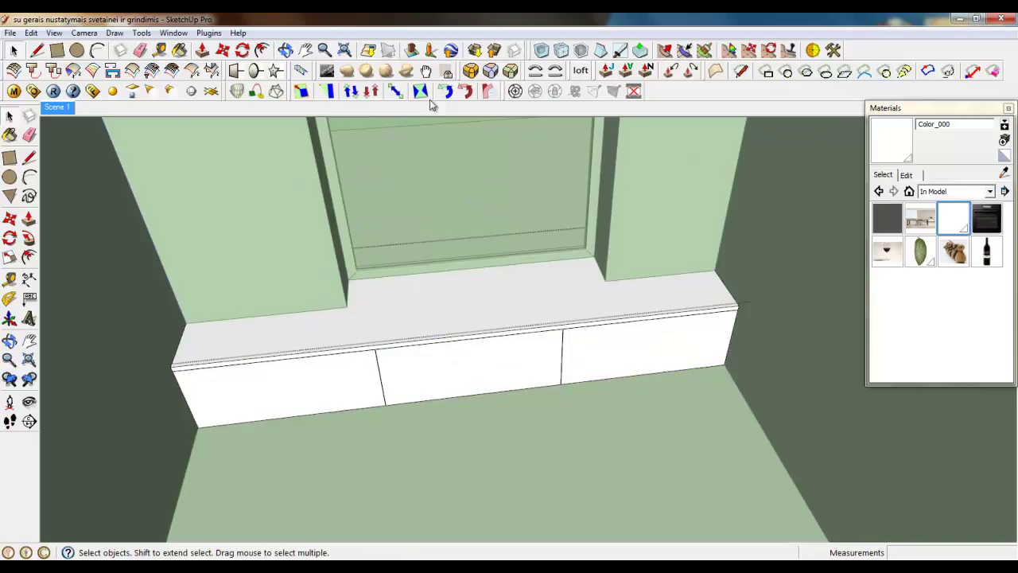
Step: Round all edges of the three bench front panels with the current Round Corner settings
{"action": "left_click", "coordinate": [469, 76]}
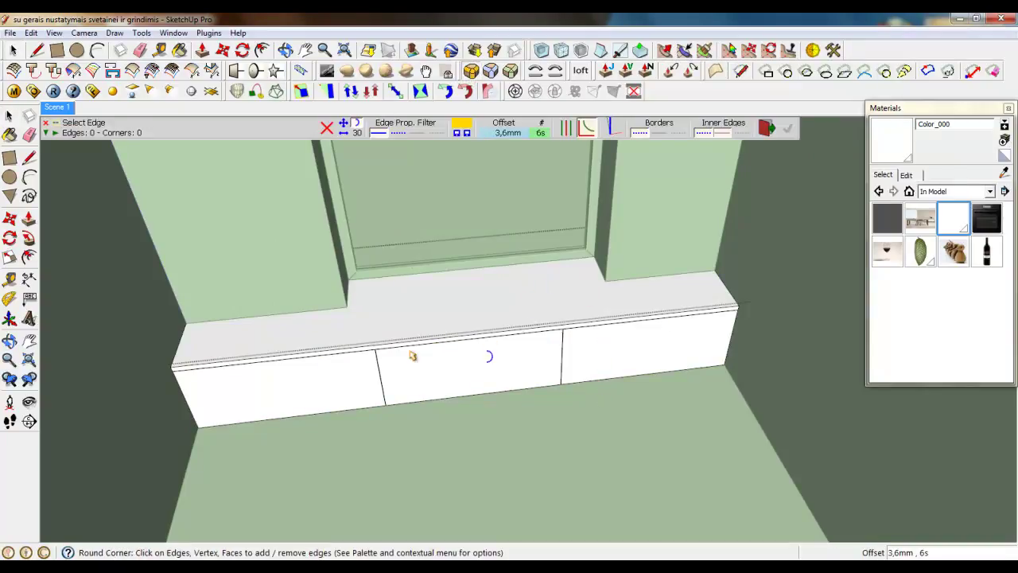
{"action": "left_click", "coordinate": [339, 377]}
{"action": "left_click", "coordinate": [433, 376]}
{"action": "left_click", "coordinate": [638, 360]}
{"action": "left_click", "coordinate": [787, 128]}
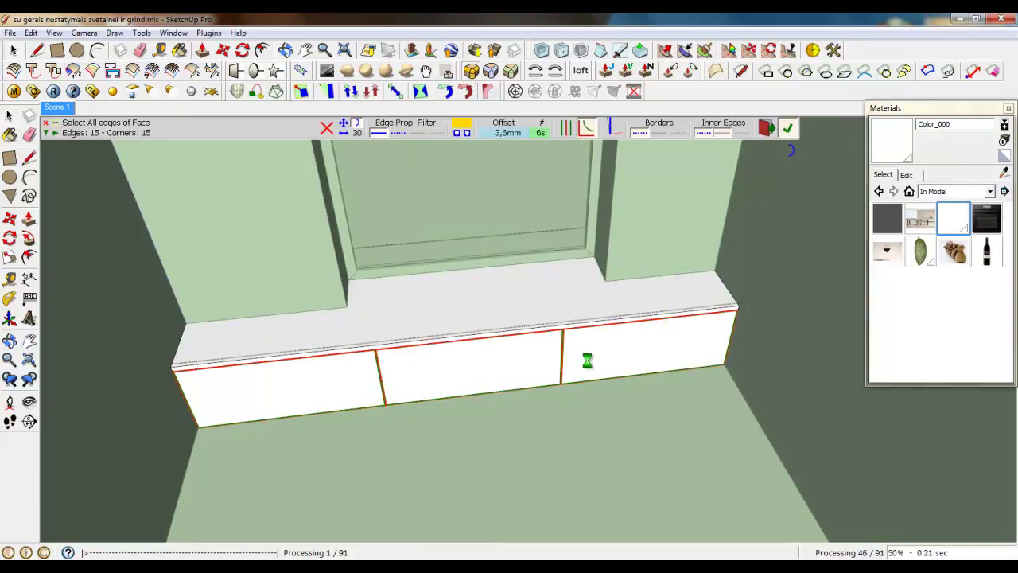
Step: Round the edges of the top board's front face with a 1,0mm offset and 6 segments
{"action": "scroll", "coordinate": [292, 361], "scroll_direction": "up", "scroll_amount": 8}
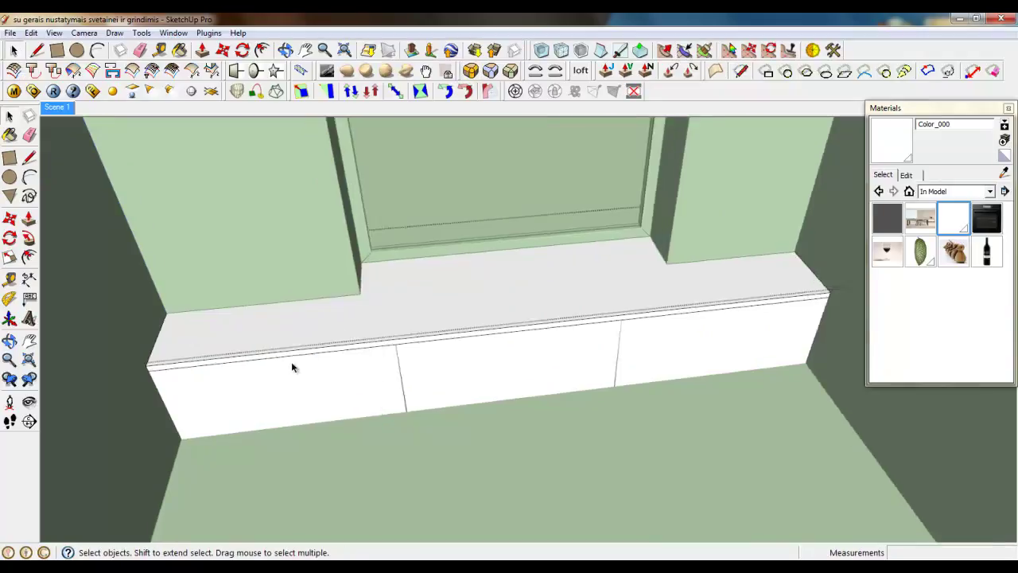
{"action": "left_click", "coordinate": [471, 71]}
{"action": "left_click", "coordinate": [494, 140]}
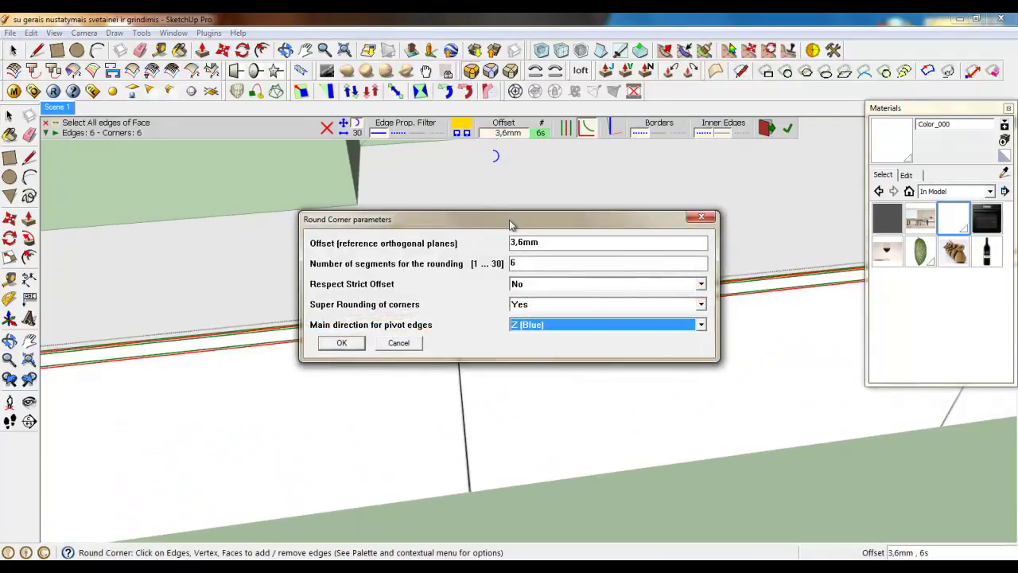
{"action": "left_click", "coordinate": [511, 242]}
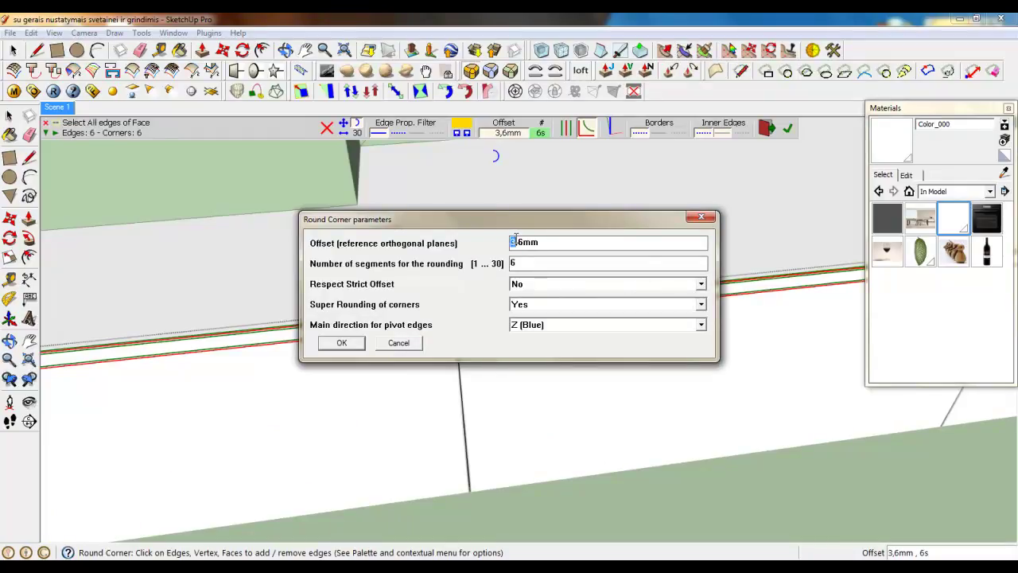
{"action": "left_click", "coordinate": [342, 343]}
{"action": "scroll", "coordinate": [353, 357], "scroll_direction": "down", "scroll_amount": 5}
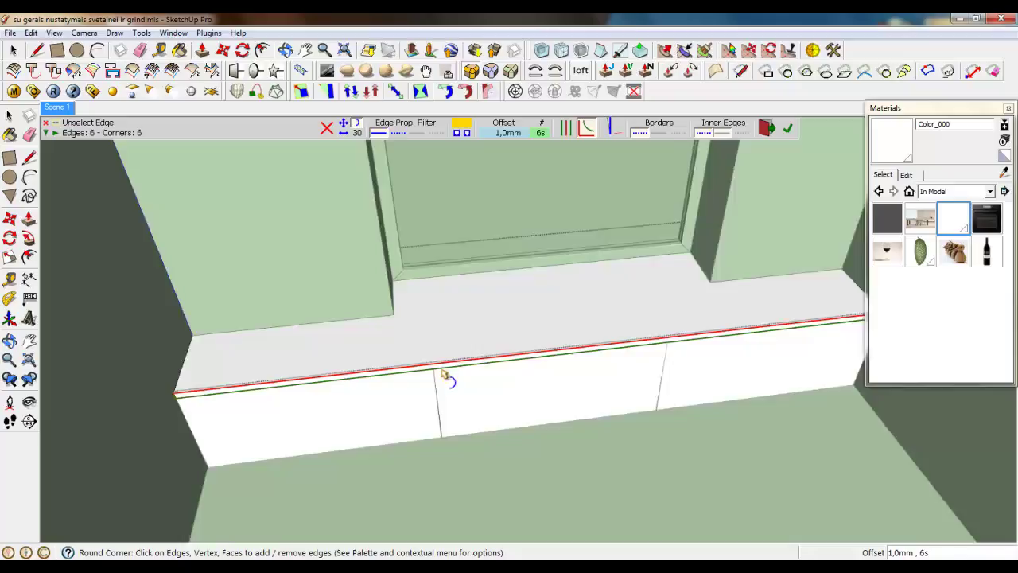
{"action": "scroll", "coordinate": [416, 425], "scroll_direction": "down", "scroll_amount": 5}
{"action": "left_click", "coordinate": [787, 128]}
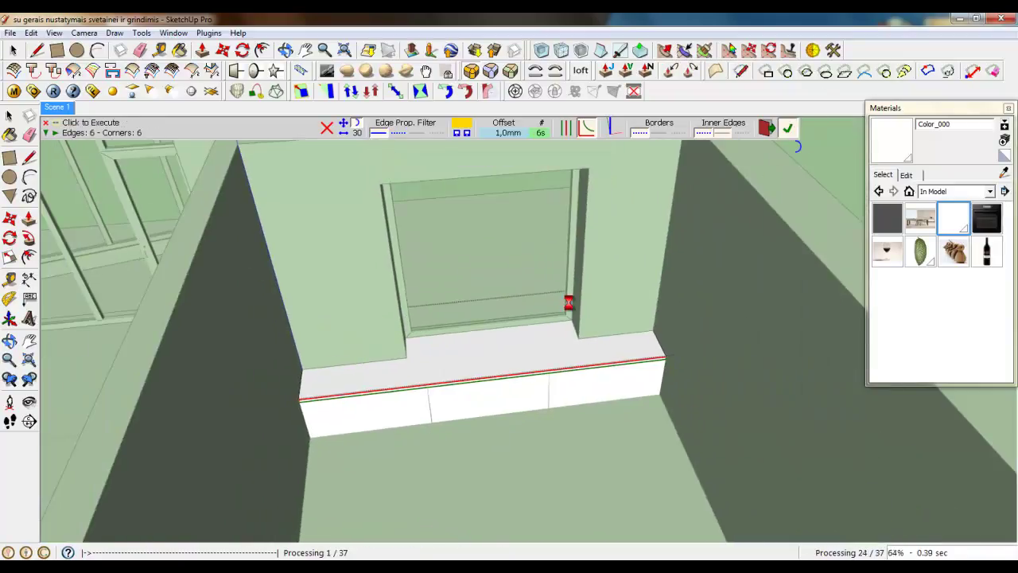
Step: Close the bench group and select the whole bench in the house model
{"action": "left_click", "coordinate": [15, 52]}
{"action": "scroll", "coordinate": [507, 364], "scroll_direction": "up", "scroll_amount": 4}
{"action": "right_click", "coordinate": [418, 346]}
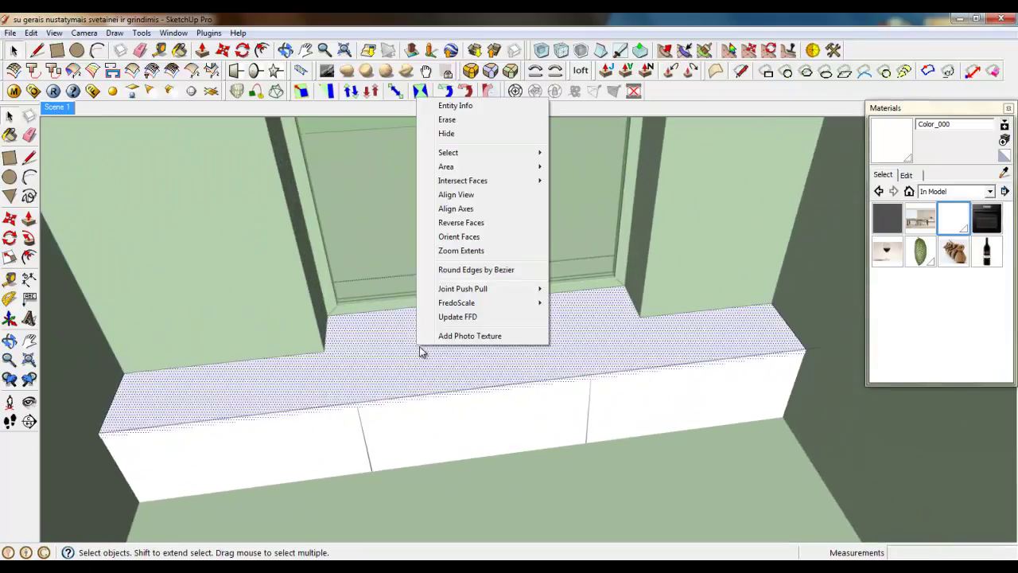
{"action": "left_click", "coordinate": [303, 326]}
{"action": "right_click", "coordinate": [296, 324]}
{"action": "left_click", "coordinate": [338, 332]}
{"action": "scroll", "coordinate": [508, 373], "scroll_direction": "down", "scroll_amount": 5}
{"action": "middle_click_drag", "start_coordinate": [509, 373], "coordinate": [569, 389]}
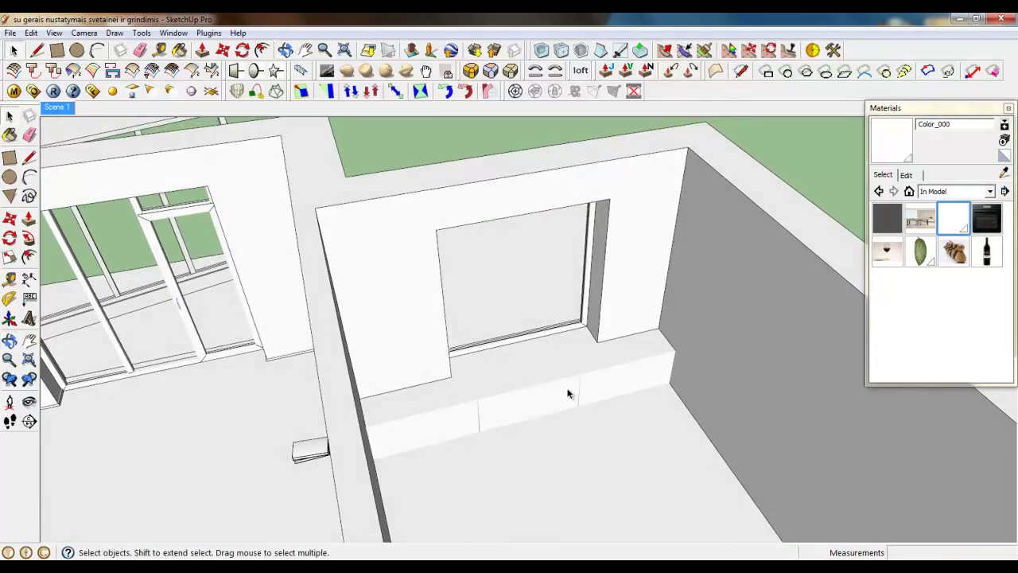
{"action": "scroll", "coordinate": [568, 389], "scroll_direction": "up", "scroll_amount": 3}
{"action": "middle_click_drag", "start_coordinate": [580, 389], "coordinate": [318, 443]}
{"action": "left_click", "coordinate": [318, 442]}
{"action": "scroll", "coordinate": [259, 441], "scroll_direction": "down", "scroll_amount": 2}
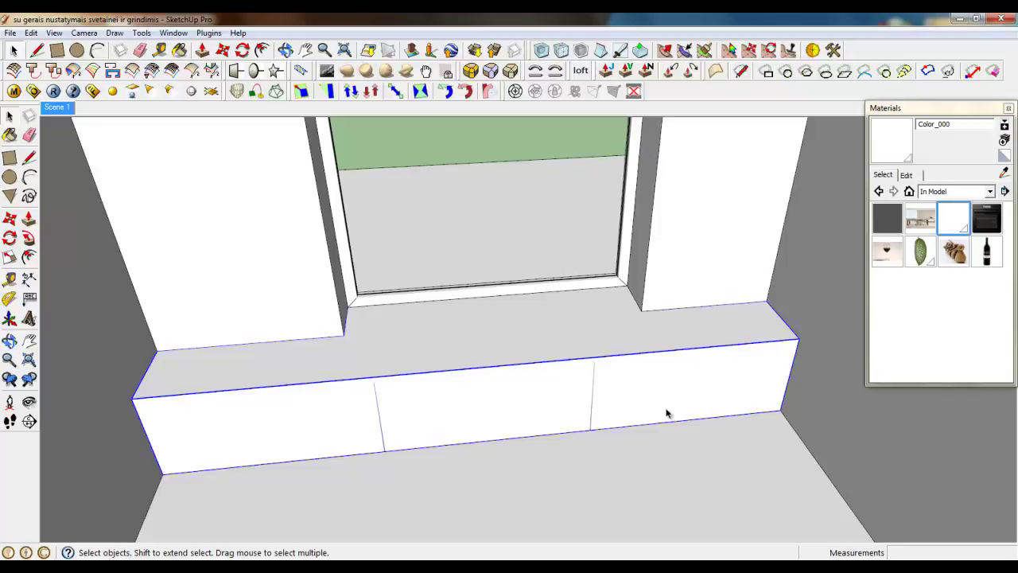
{"action": "scroll", "coordinate": [667, 413], "scroll_direction": "down", "scroll_amount": 2}
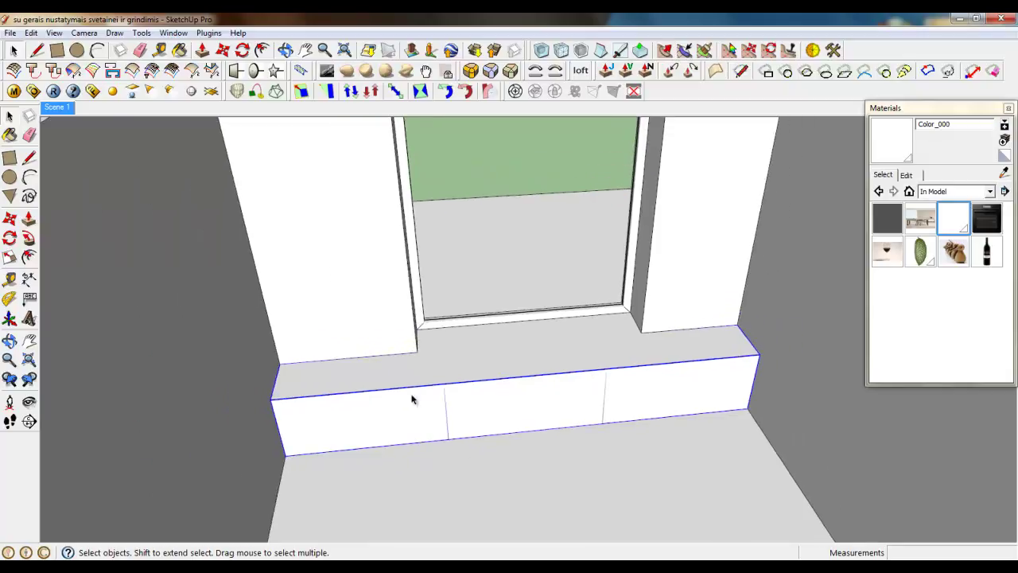
Step: Draw a freehand rectangle on the bench top in front of the window
{"action": "middle_click_drag", "start_coordinate": [476, 439], "coordinate": [557, 481]}
{"action": "scroll", "coordinate": [629, 400], "scroll_direction": "up", "scroll_amount": 4}
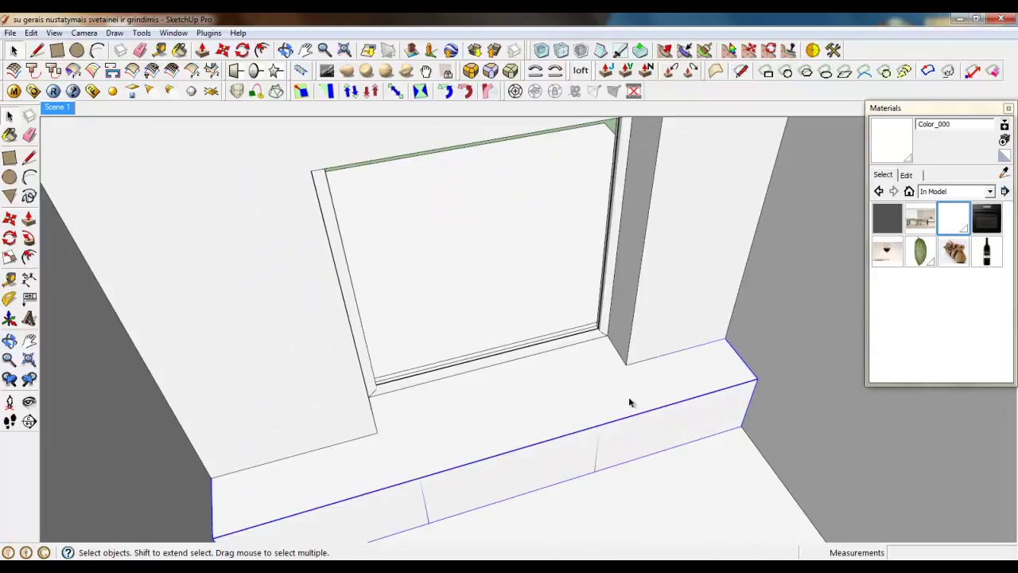
{"action": "scroll", "coordinate": [635, 386], "scroll_direction": "up", "scroll_amount": 2}
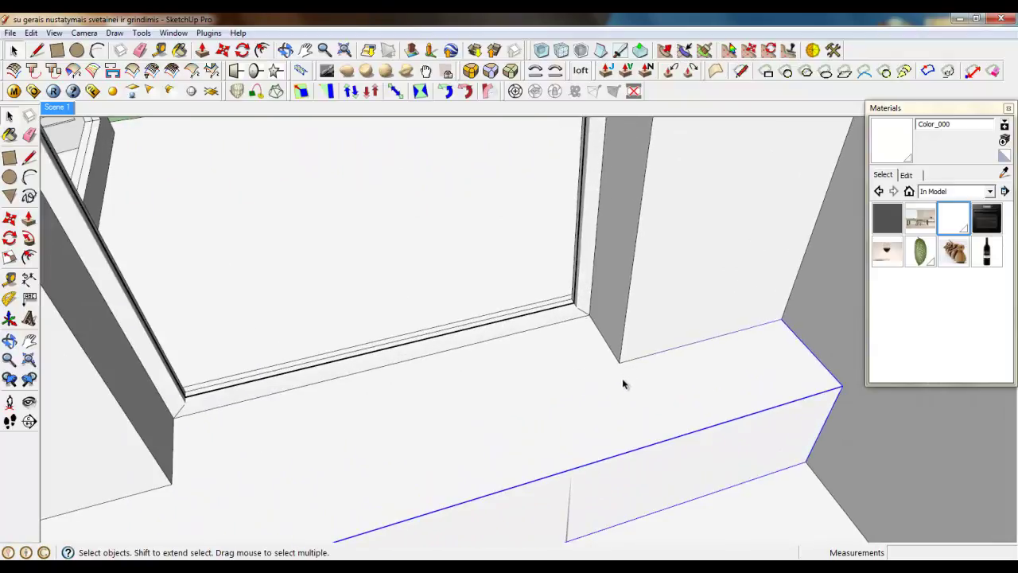
{"action": "key", "text": "r"}
{"action": "middle_click_drag", "start_coordinate": [330, 266], "coordinate": [557, 434]}
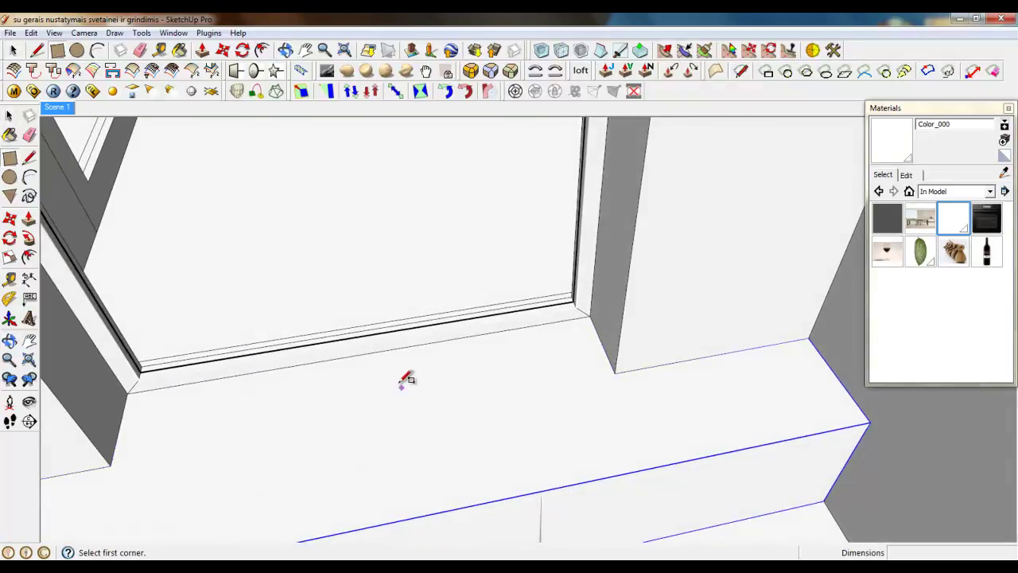
{"action": "left_click", "coordinate": [400, 380]}
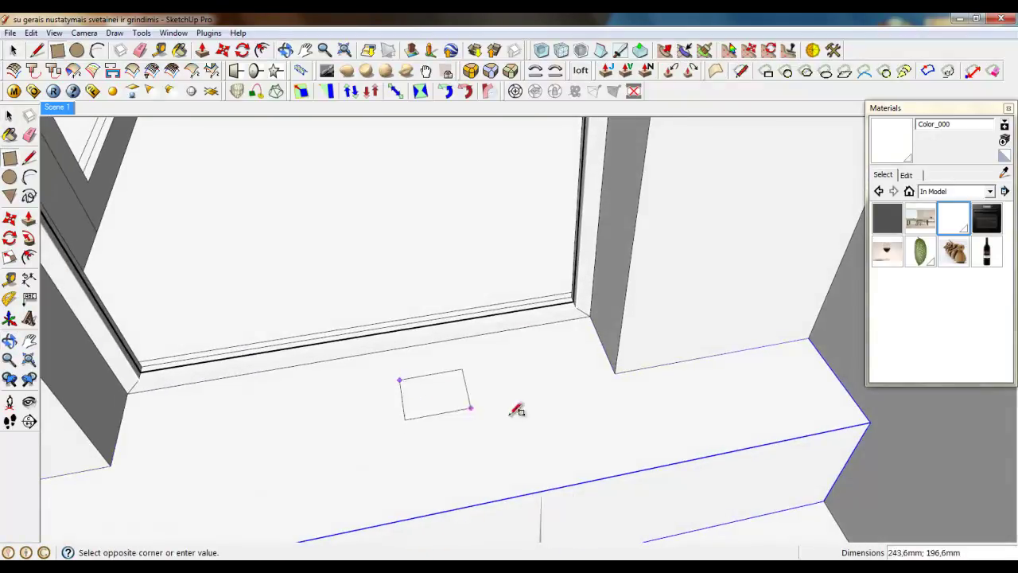
{"action": "left_click", "coordinate": [593, 428]}
{"action": "key", "text": "space"}
Step: Make the rectangle on the bench top a group and open it for editing
{"action": "scroll", "coordinate": [390, 398], "scroll_direction": "up", "scroll_amount": 3}
{"action": "right_click", "coordinate": [510, 388]}
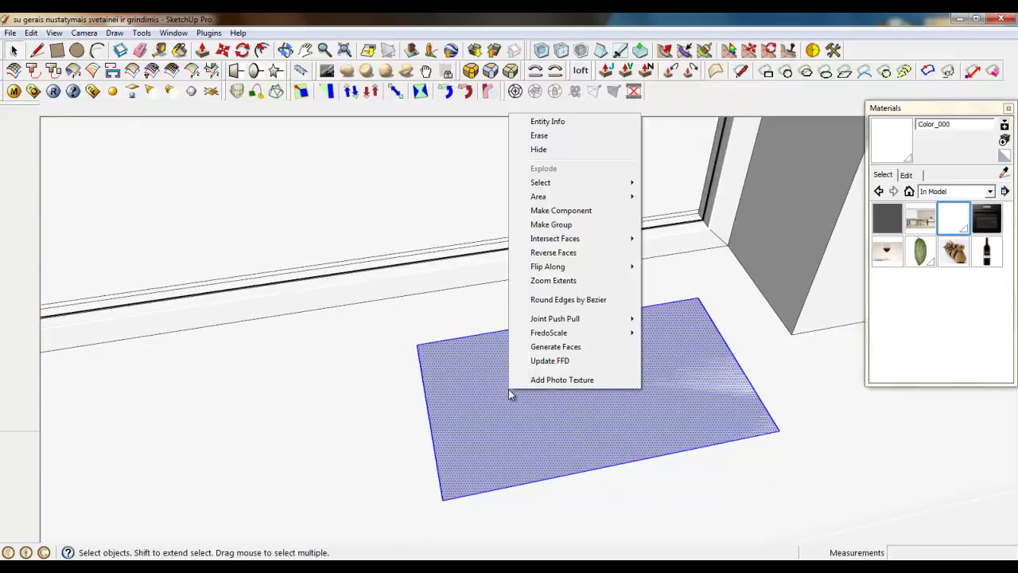
{"action": "left_click", "coordinate": [577, 229]}
{"action": "double_click", "coordinate": [559, 358]}
{"action": "scroll", "coordinate": [366, 374], "scroll_direction": "down", "scroll_amount": 2}
{"action": "middle_click_drag", "start_coordinate": [365, 374], "coordinate": [434, 464]}
{"action": "scroll", "coordinate": [434, 464], "scroll_direction": "up", "scroll_amount": 2}
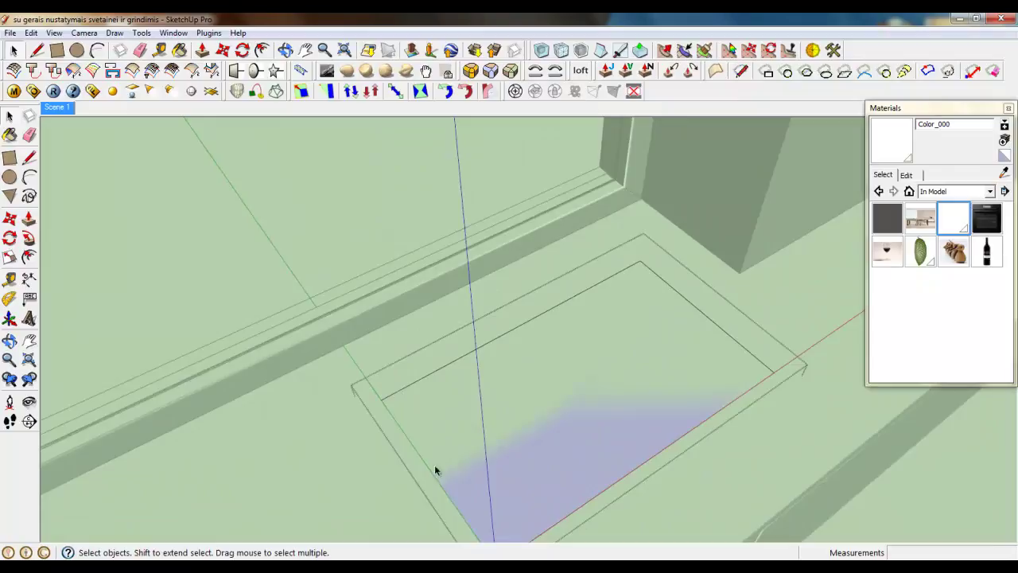
{"action": "scroll", "coordinate": [358, 304], "scroll_direction": "down", "scroll_amount": 3}
{"action": "scroll", "coordinate": [359, 309], "scroll_direction": "up", "scroll_amount": 3}
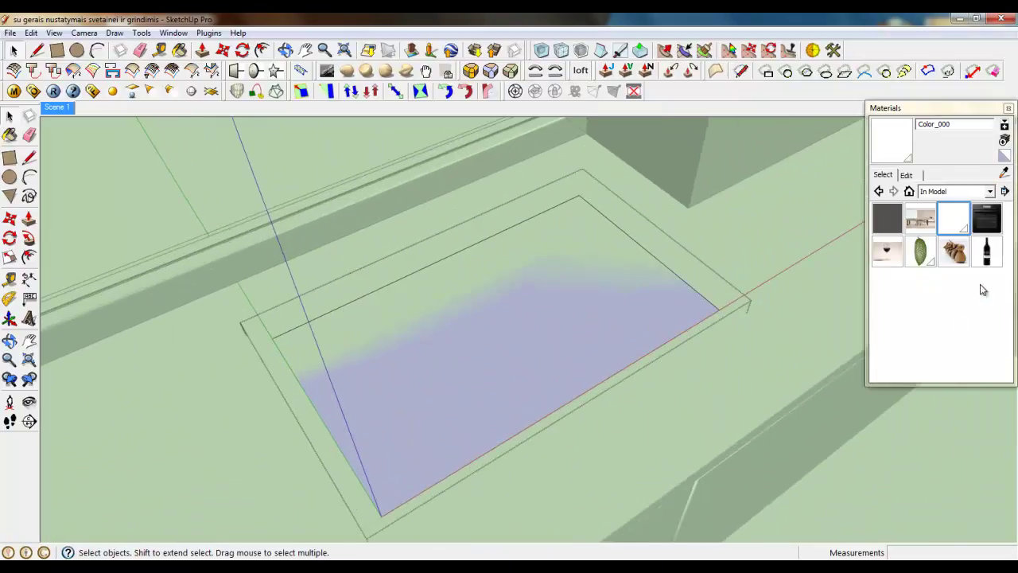
Step: Paint the rectangle on the bench top with Color_000 and divide its window-side edge into 6 segments
{"action": "left_click", "coordinate": [953, 217]}
{"action": "left_click", "coordinate": [547, 309]}
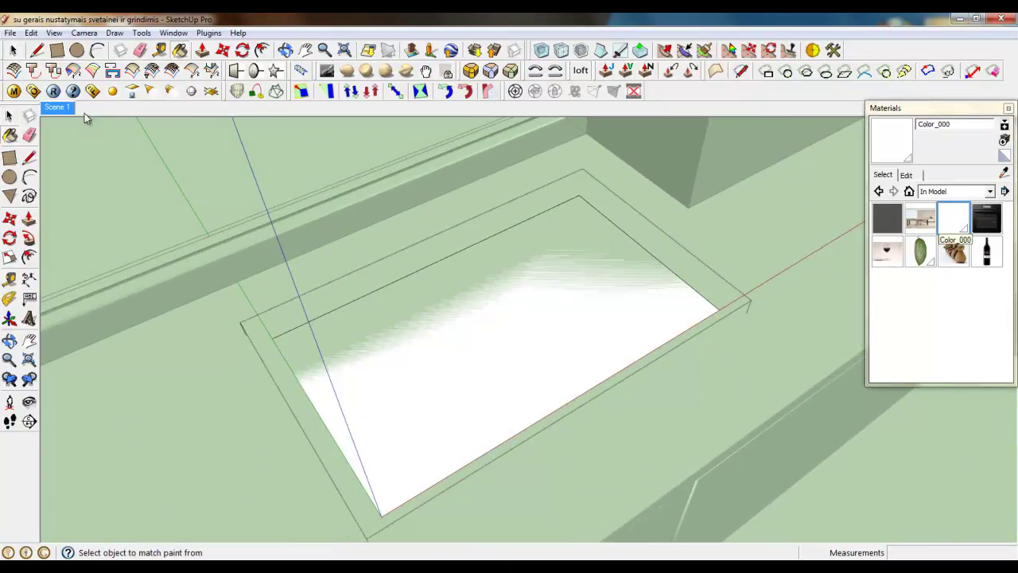
{"action": "left_click", "coordinate": [38, 50]}
{"action": "right_click", "coordinate": [362, 296]}
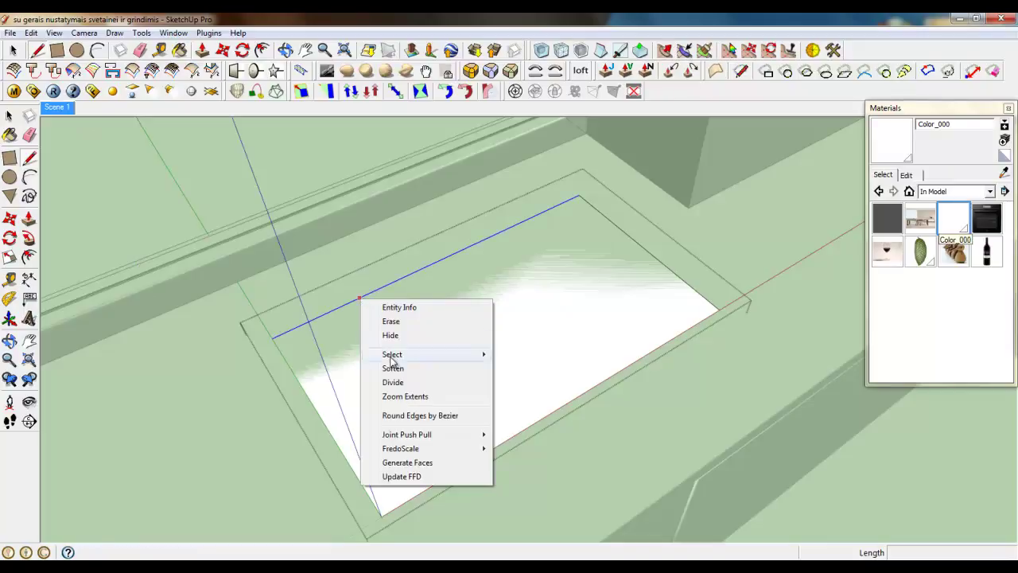
{"action": "left_click", "coordinate": [396, 384]}
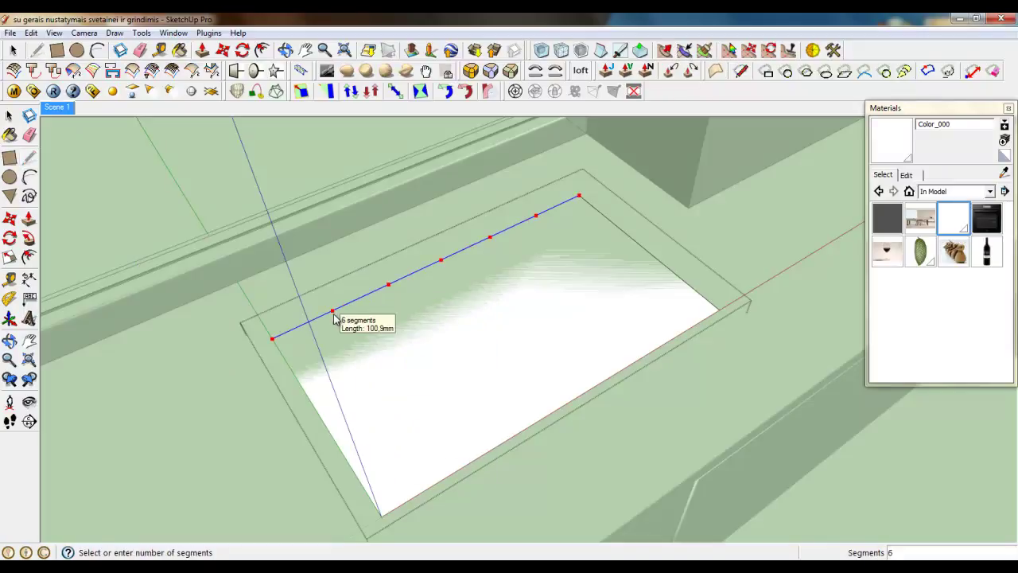
{"action": "left_click", "coordinate": [334, 318]}
Step: Draw five parallel lines across the rectangle from the division points to the opposite long edge
{"action": "key", "text": "l"}
{"action": "left_click", "coordinate": [333, 310]}
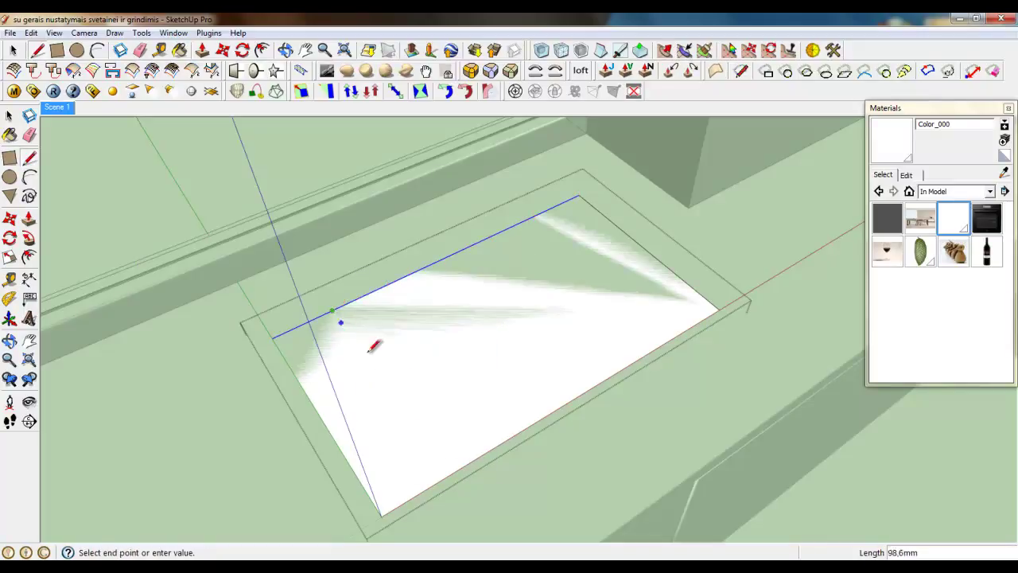
{"action": "left_click", "coordinate": [449, 473]}
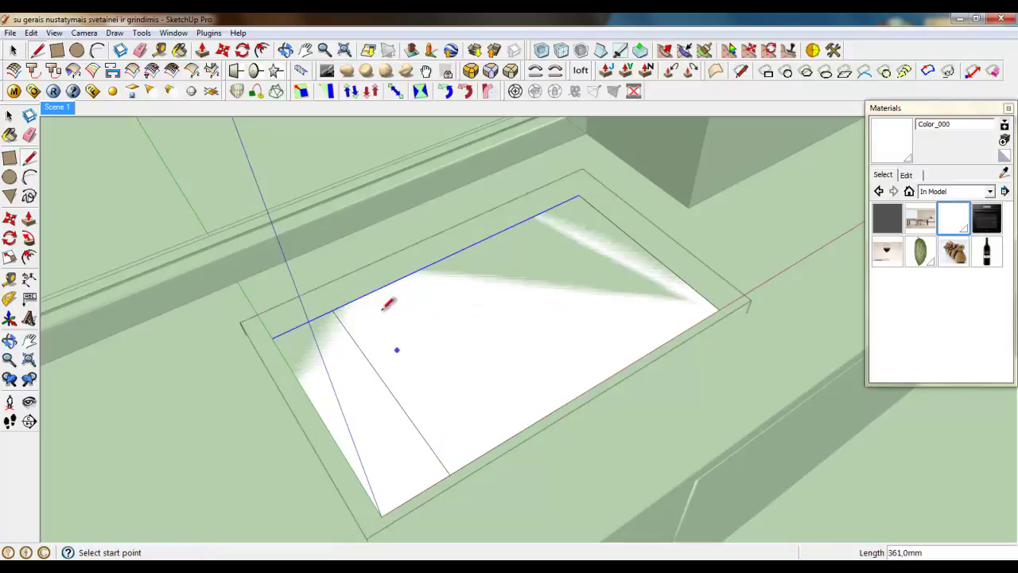
{"action": "left_click", "coordinate": [511, 434]}
{"action": "left_click", "coordinate": [570, 398]}
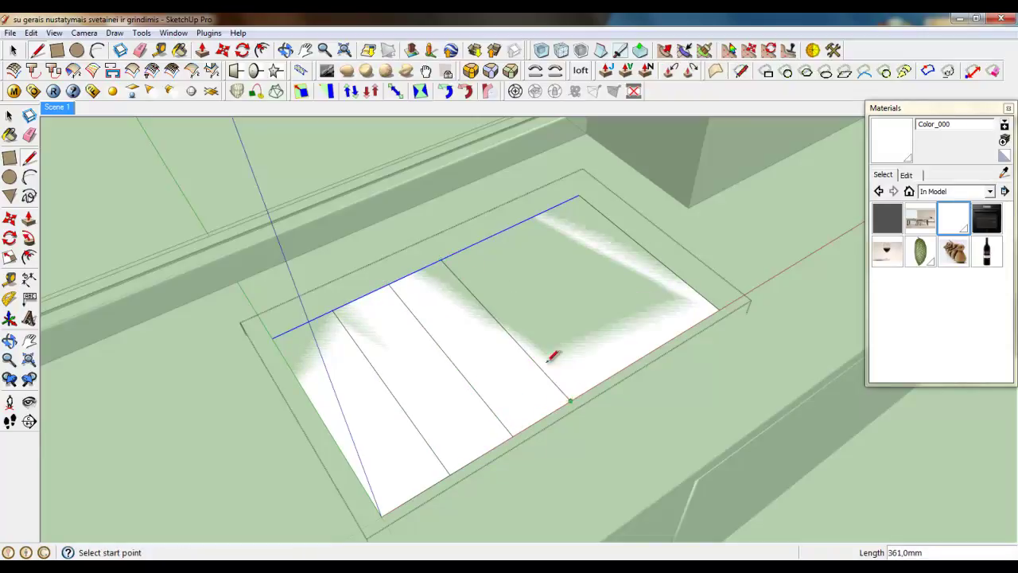
{"action": "left_click", "coordinate": [623, 367]}
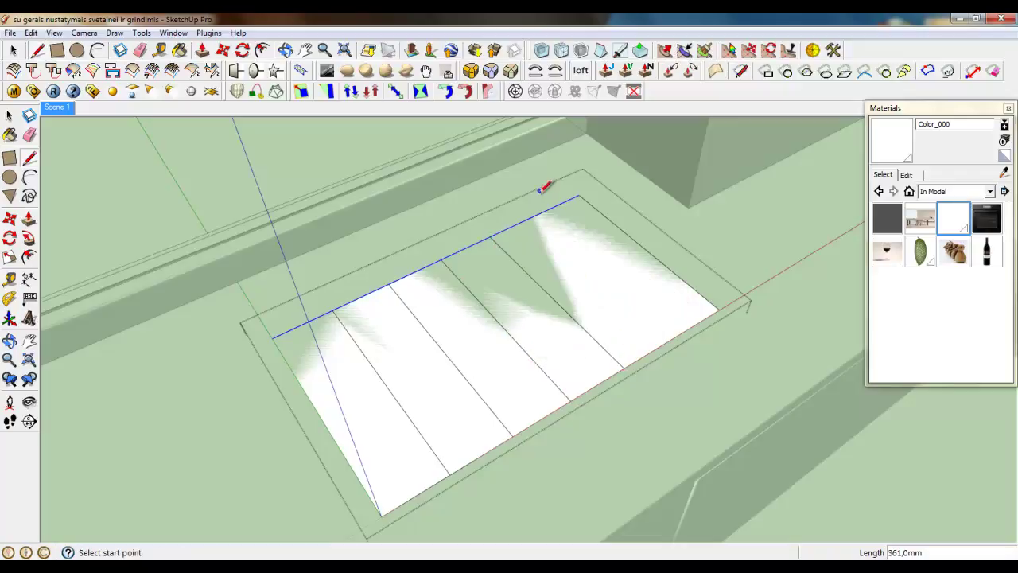
{"action": "left_click", "coordinate": [38, 51]}
{"action": "left_click", "coordinate": [536, 216]}
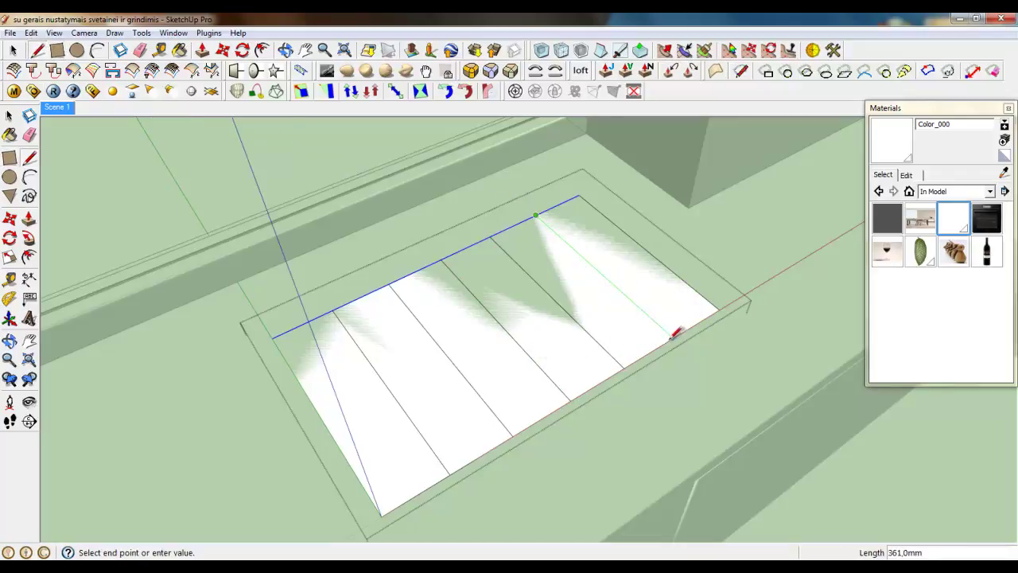
{"action": "left_click", "coordinate": [671, 337]}
Step: Draw three lengthwise lines across the strips, at the midpoints and quarter points of the short edges, and close the group
{"action": "left_click", "coordinate": [644, 248]}
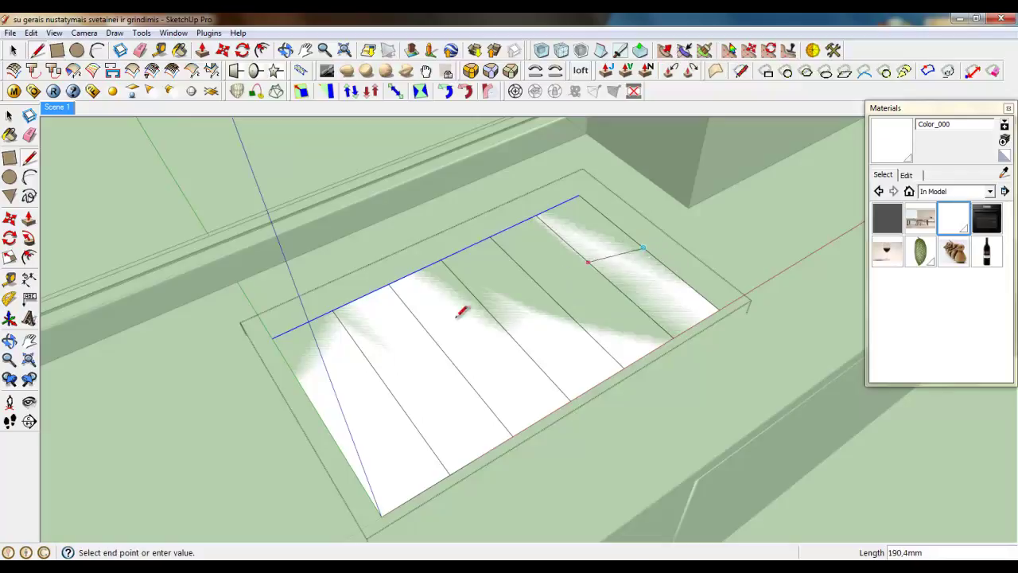
{"action": "left_click", "coordinate": [322, 417]}
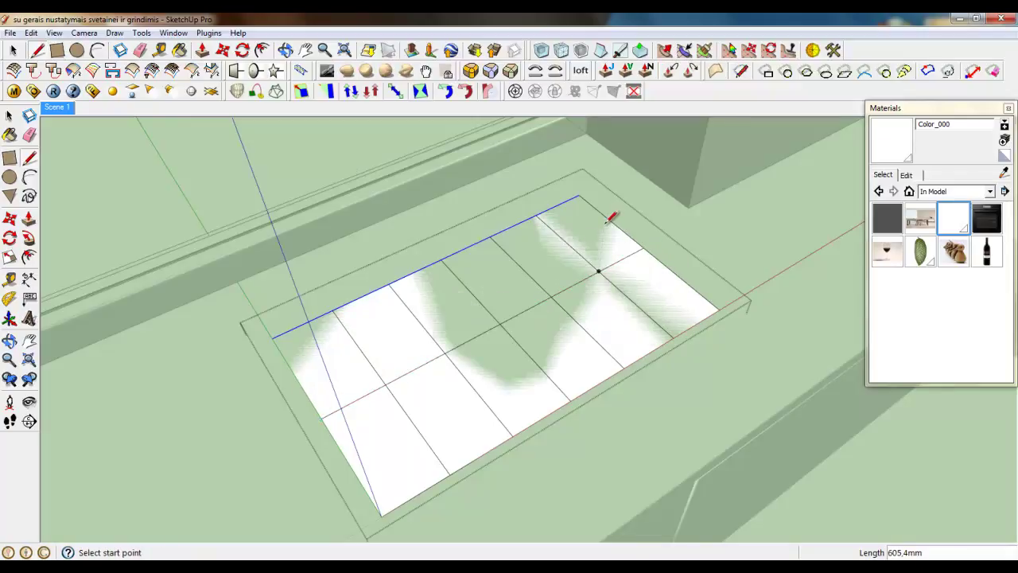
{"action": "left_click", "coordinate": [610, 220]}
{"action": "left_click", "coordinate": [294, 370]}
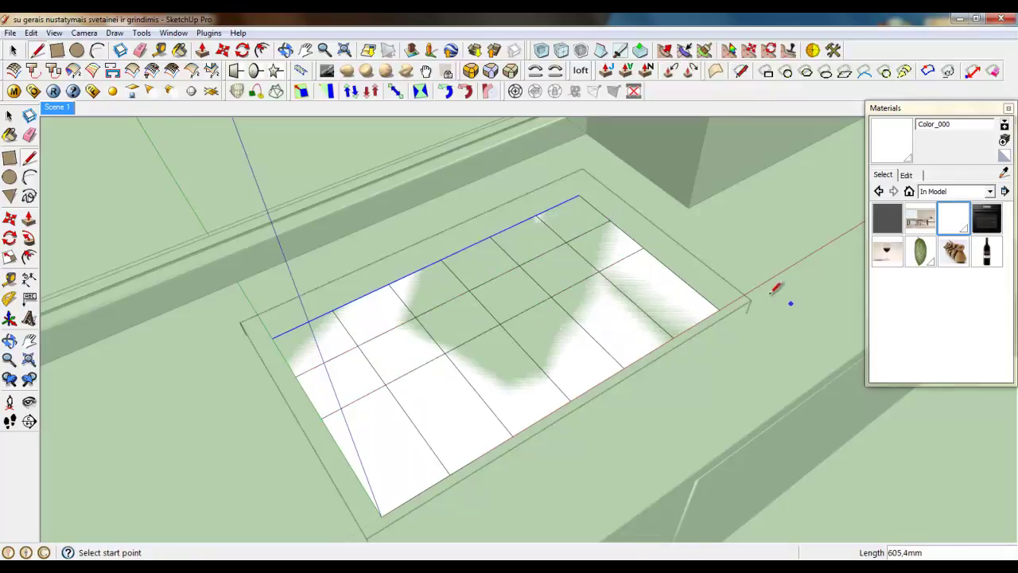
{"action": "left_click", "coordinate": [351, 460]}
{"action": "left_click", "coordinate": [13, 50]}
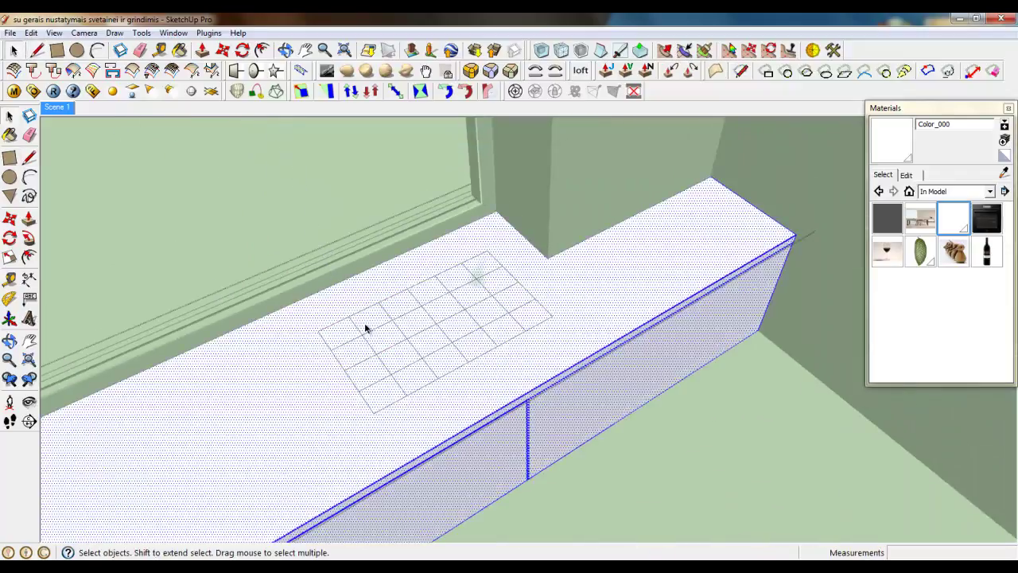
Step: Reopen the gridded sheet's group, select all its geometry and rotate it about 9.5 degrees around the grid's centre
{"action": "double_click", "coordinate": [365, 338]}
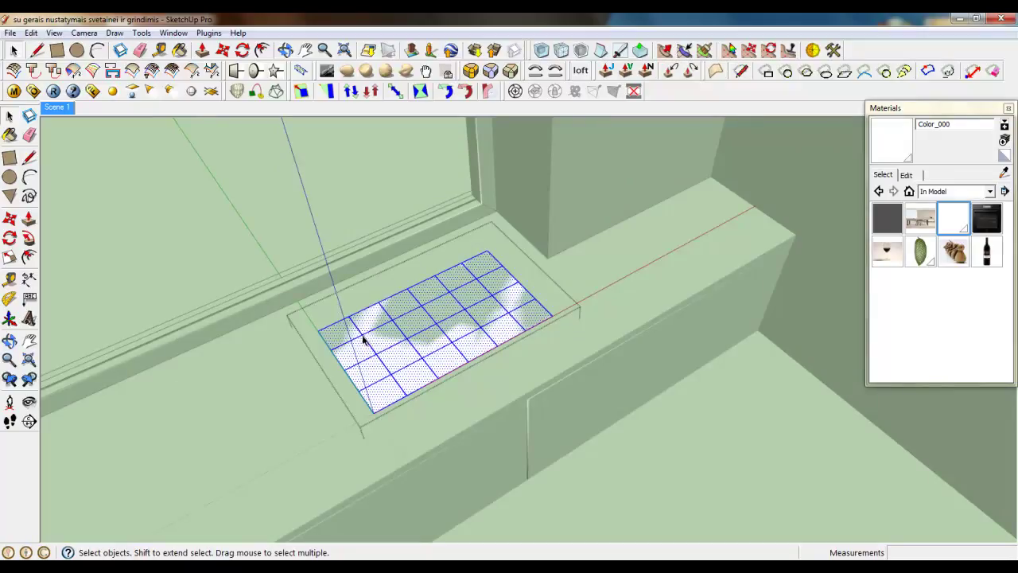
{"action": "middle_click_drag", "start_coordinate": [362, 338], "coordinate": [364, 397]}
{"action": "key", "text": "q"}
{"action": "scroll", "coordinate": [402, 353], "scroll_direction": "up", "scroll_amount": 5}
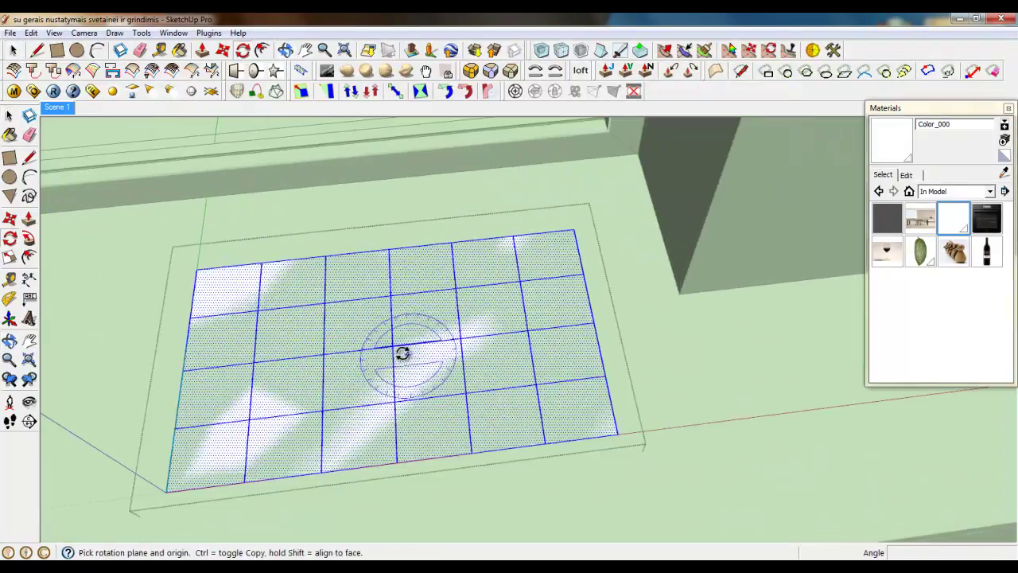
{"action": "left_click", "coordinate": [392, 347]}
{"action": "left_click", "coordinate": [786, 360]}
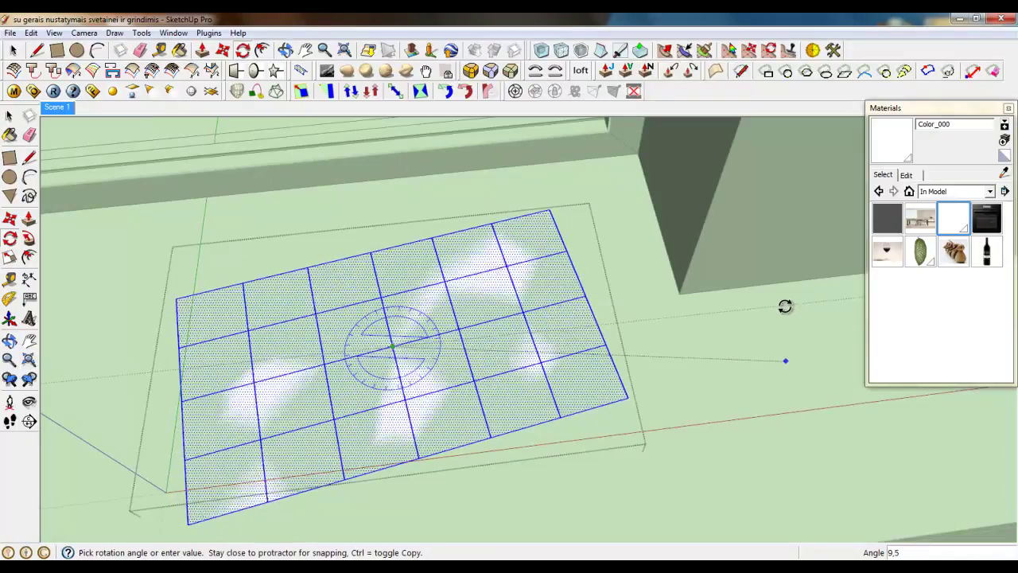
{"action": "left_click", "coordinate": [785, 306]}
Step: Move the middle vertex of the short edge nearest the wall corner inward to dent the sheet's outline
{"action": "key", "text": "p"}
{"action": "key", "text": "m"}
{"action": "scroll", "coordinate": [553, 276], "scroll_direction": "up", "scroll_amount": 3}
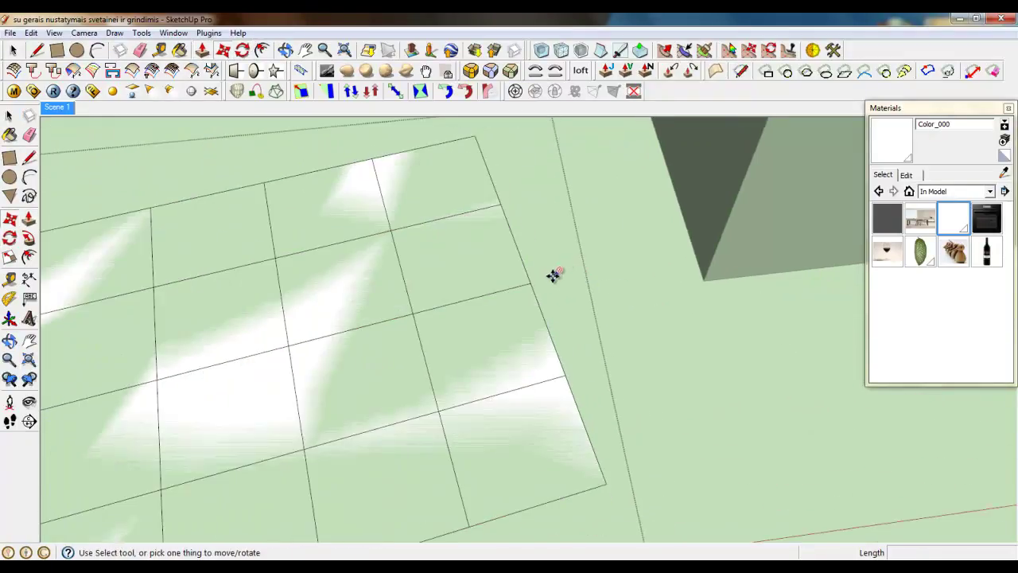
{"action": "left_click", "coordinate": [530, 283]}
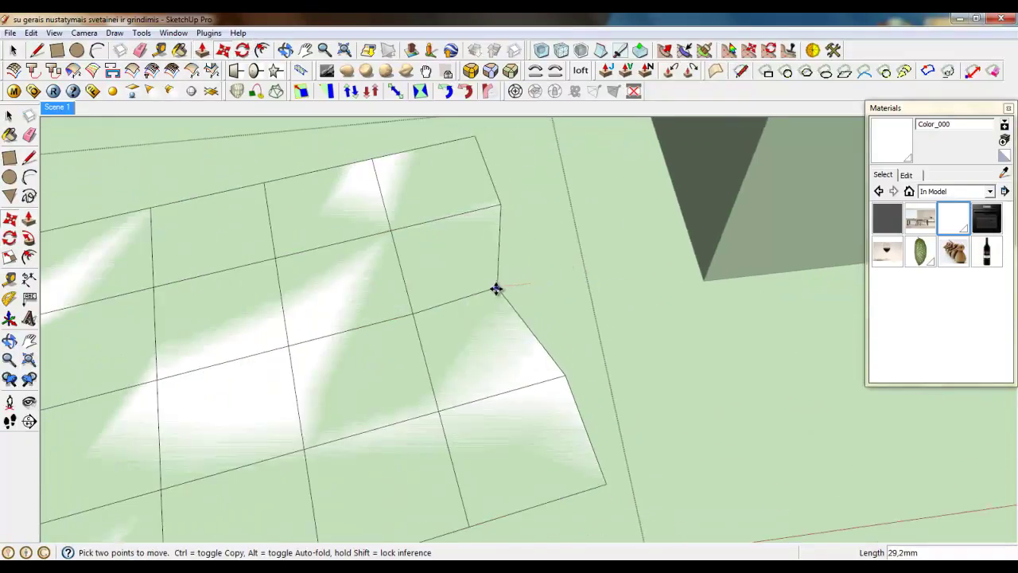
{"action": "left_click", "coordinate": [490, 291]}
Step: Select the entire sheet and move it along the bench top towards the projecting wall corner
{"action": "mouse_move", "coordinate": [501, 325]}
{"action": "middle_mouse_down"}
{"action": "mouse_move", "coordinate": [485, 337]}
{"action": "mouse_move", "coordinate": [488, 312]}
{"action": "middle_mouse_up"}
{"action": "left_click", "coordinate": [12, 50]}
{"action": "triple_click", "coordinate": [294, 371]}
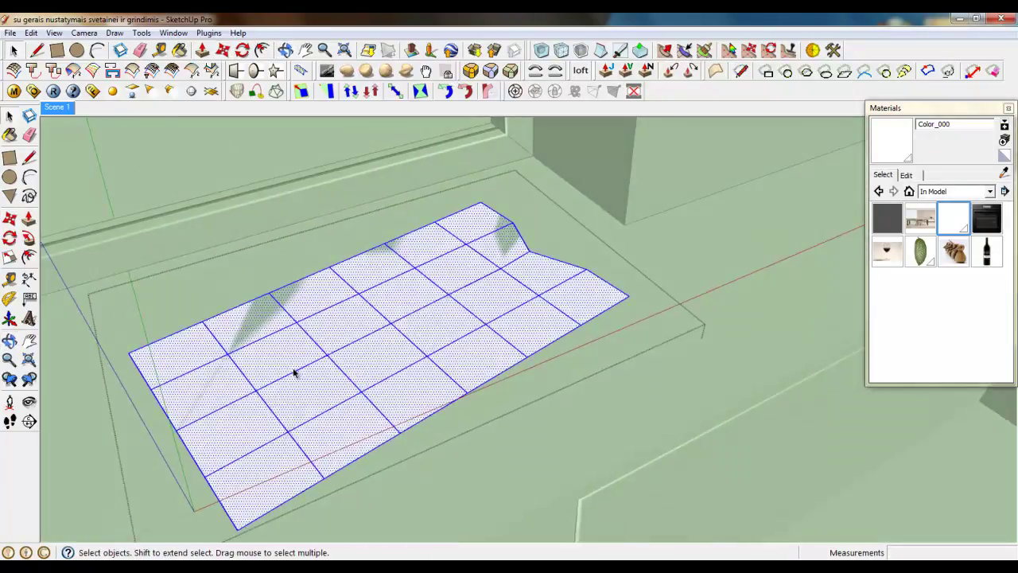
{"action": "left_click", "coordinate": [223, 51]}
{"action": "left_click", "coordinate": [306, 364]}
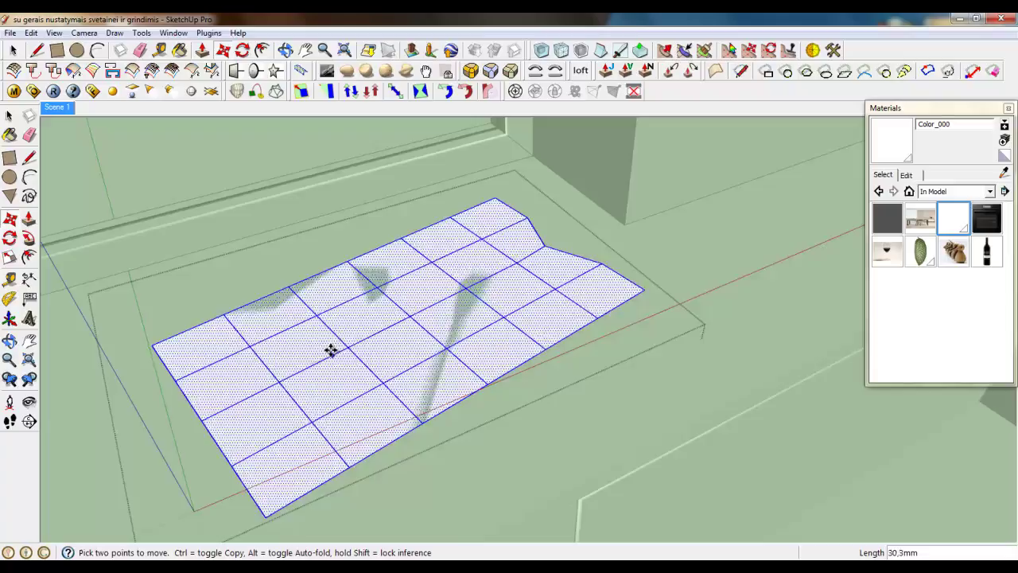
{"action": "left_click", "coordinate": [430, 330]}
Step: Shift the sheet slightly back along the bench so it clears the projecting wall corner
{"action": "scroll", "coordinate": [429, 382], "scroll_direction": "down", "scroll_amount": 1}
{"action": "scroll", "coordinate": [557, 245], "scroll_direction": "up", "scroll_amount": 5}
{"action": "middle_click_drag", "start_coordinate": [515, 330], "coordinate": [540, 341]}
{"action": "scroll", "coordinate": [668, 299], "scroll_direction": "down", "scroll_amount": 4}
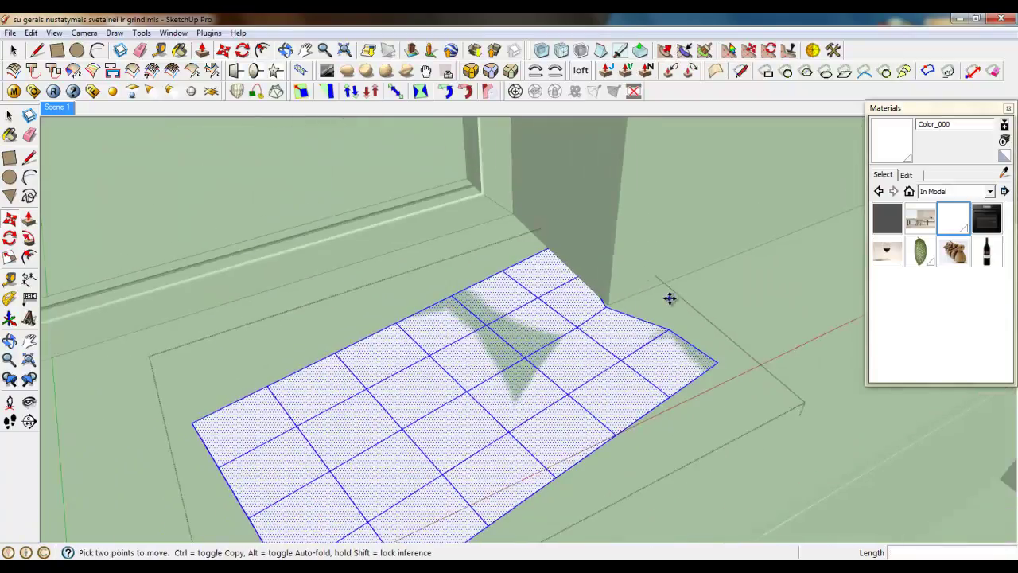
{"action": "scroll", "coordinate": [616, 317], "scroll_direction": "down", "scroll_amount": 1}
{"action": "middle_click_drag", "start_coordinate": [607, 325], "coordinate": [552, 339]}
{"action": "scroll", "coordinate": [556, 335], "scroll_direction": "up", "scroll_amount": 3}
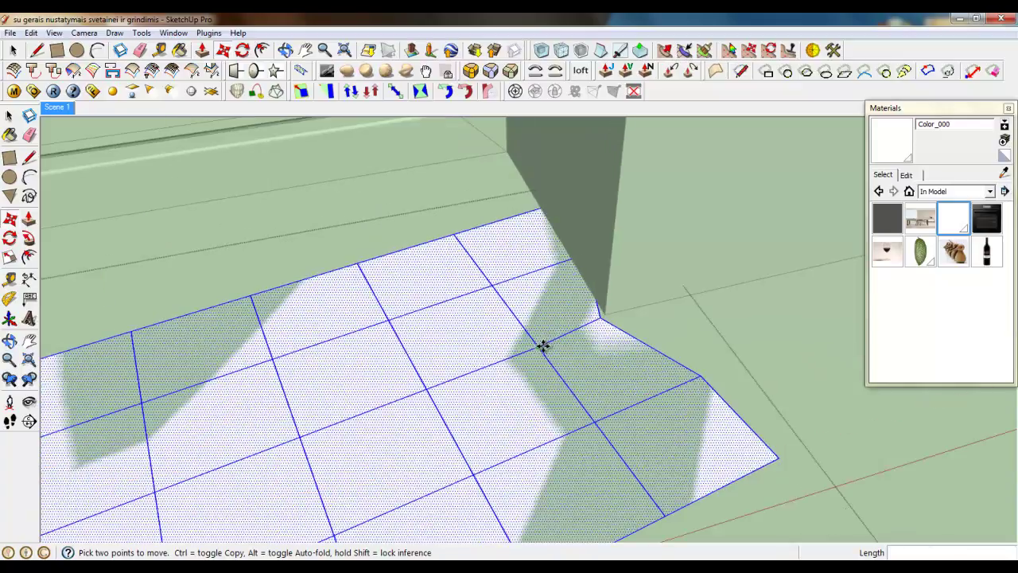
{"action": "left_click", "coordinate": [543, 346]}
{"action": "left_click", "coordinate": [519, 348]}
{"action": "scroll", "coordinate": [520, 349], "scroll_direction": "down", "scroll_amount": 2}
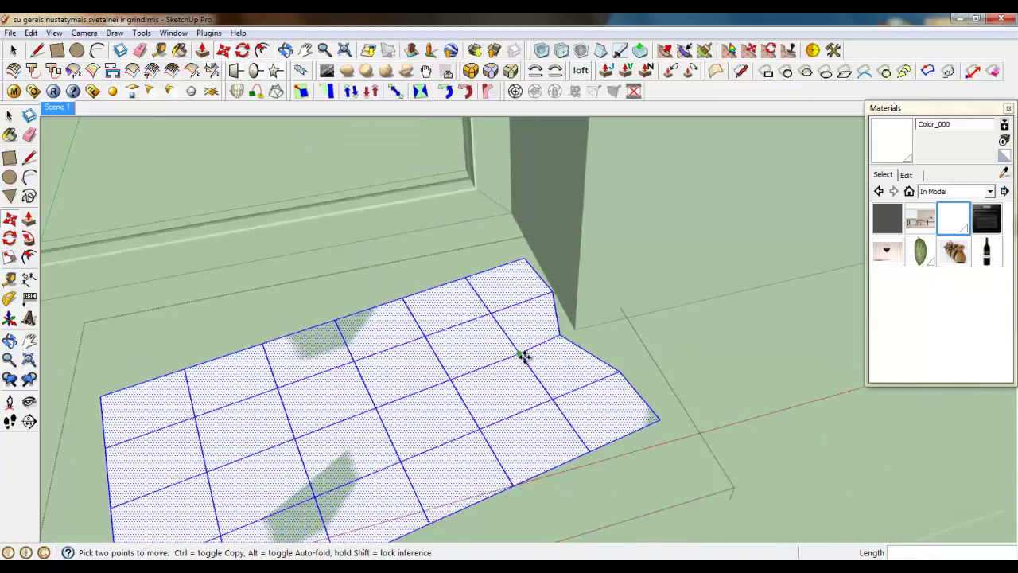
Step: Move the edge vertex beside the wall inward about 25 mm and pull the adjacent corner vertex slightly inward
{"action": "scroll", "coordinate": [548, 334], "scroll_direction": "up", "scroll_amount": 3}
{"action": "scroll", "coordinate": [560, 279], "scroll_direction": "up", "scroll_amount": 2}
{"action": "left_click", "coordinate": [202, 50]}
{"action": "left_click", "coordinate": [223, 49]}
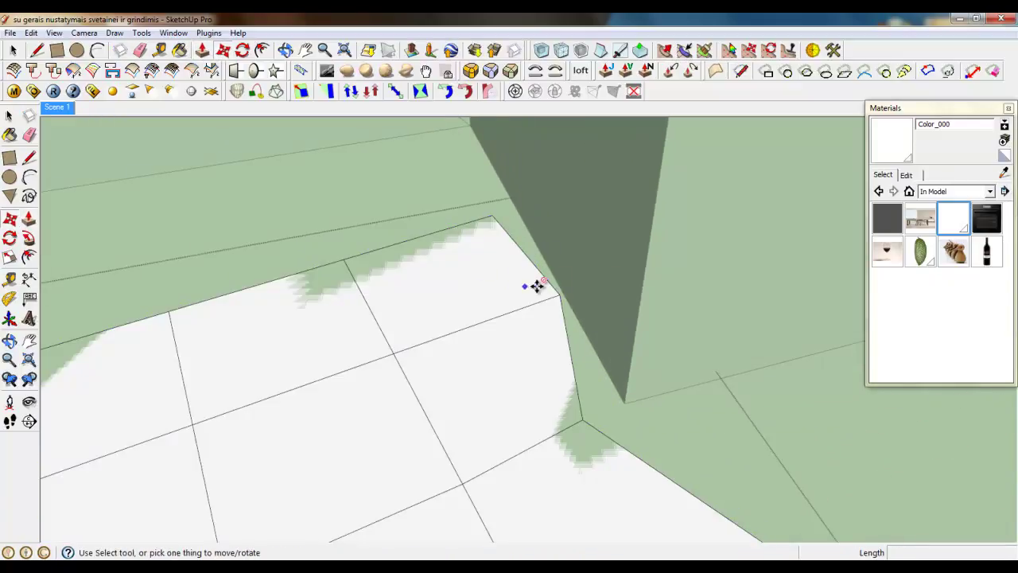
{"action": "left_click", "coordinate": [557, 291]}
{"action": "left_click", "coordinate": [497, 208]}
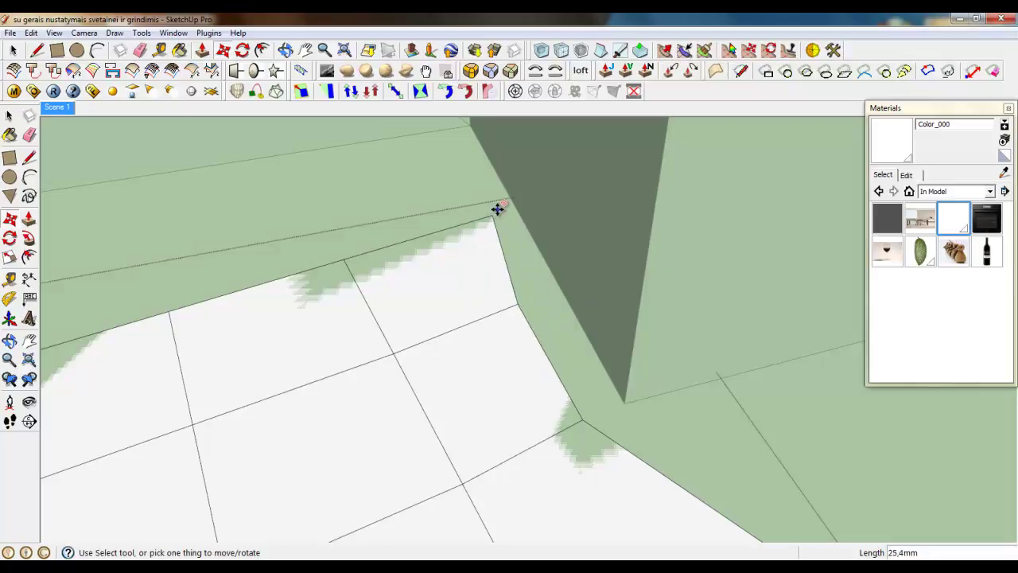
{"action": "left_click", "coordinate": [492, 216]}
{"action": "left_click", "coordinate": [479, 220]}
Step: Select the whole sheet again inside its group and move it about 18 mm closer to the wall corner
{"action": "scroll", "coordinate": [484, 224], "scroll_direction": "down", "scroll_amount": 4}
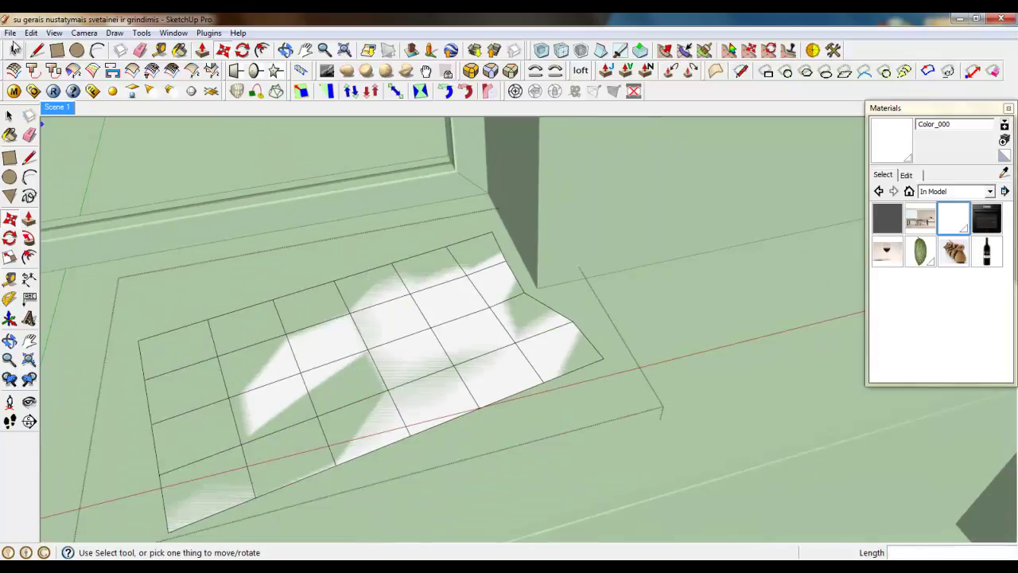
{"action": "left_click", "coordinate": [13, 49]}
{"action": "scroll", "coordinate": [602, 387], "scroll_direction": "down", "scroll_amount": 3}
{"action": "double_click", "coordinate": [419, 367]}
{"action": "triple_click", "coordinate": [420, 367]}
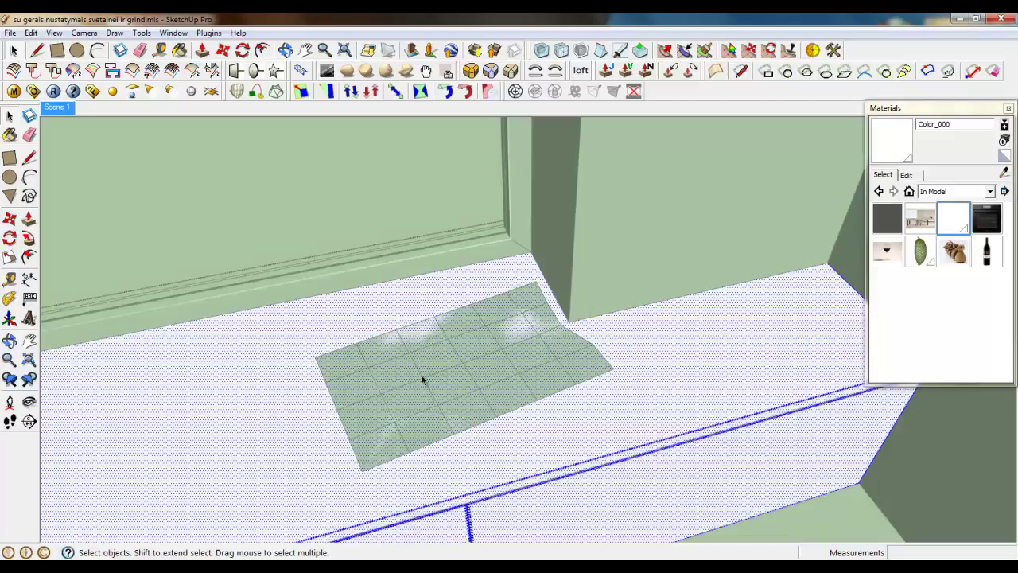
{"action": "double_click", "coordinate": [422, 380]}
{"action": "left_click", "coordinate": [223, 49]}
{"action": "scroll", "coordinate": [468, 352], "scroll_direction": "up", "scroll_amount": 6}
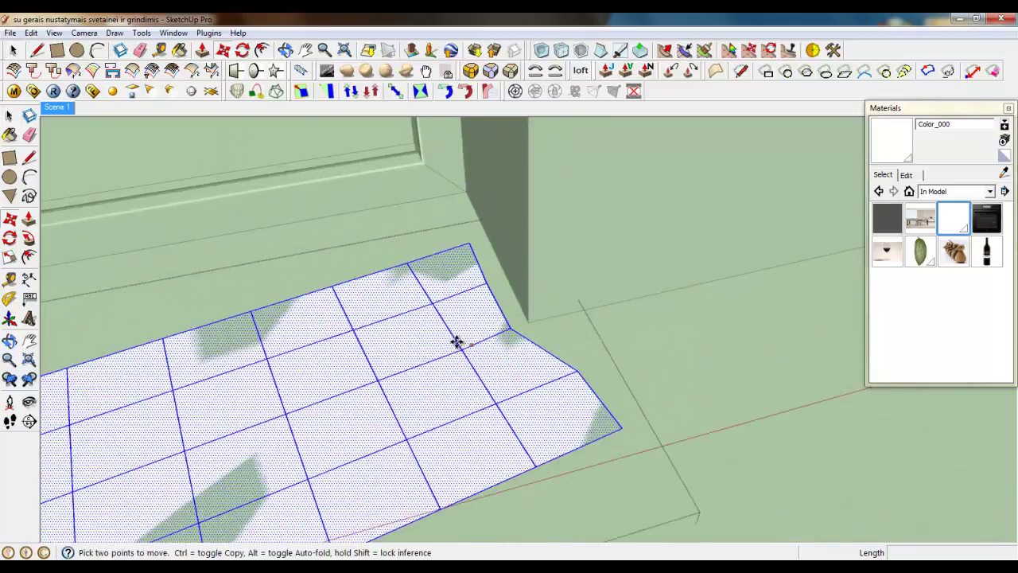
{"action": "left_click", "coordinate": [459, 373]}
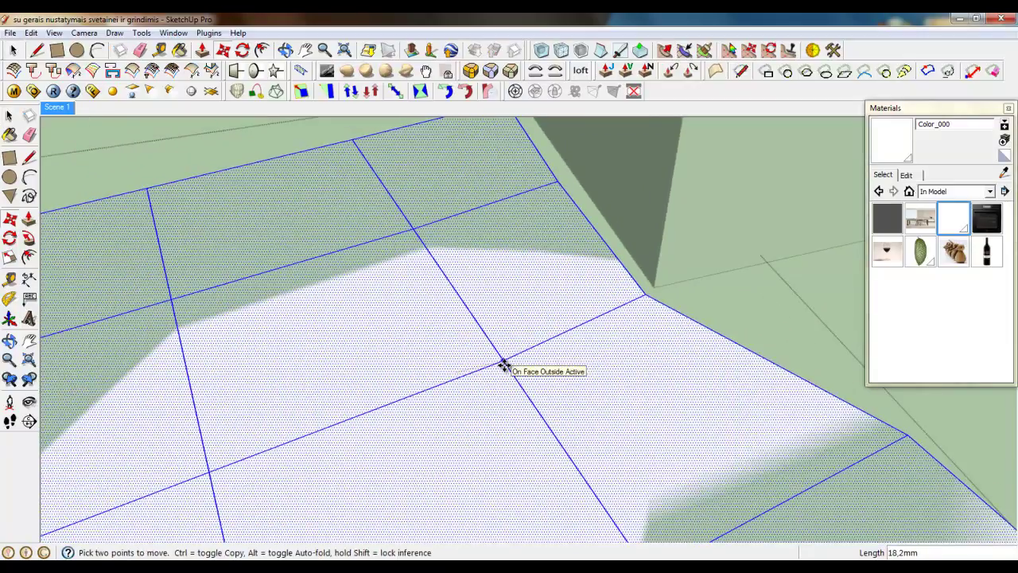
{"action": "left_click", "coordinate": [505, 364]}
{"action": "scroll", "coordinate": [538, 381], "scroll_direction": "down", "scroll_amount": 4}
{"action": "scroll", "coordinate": [561, 373], "scroll_direction": "down", "scroll_amount": 3}
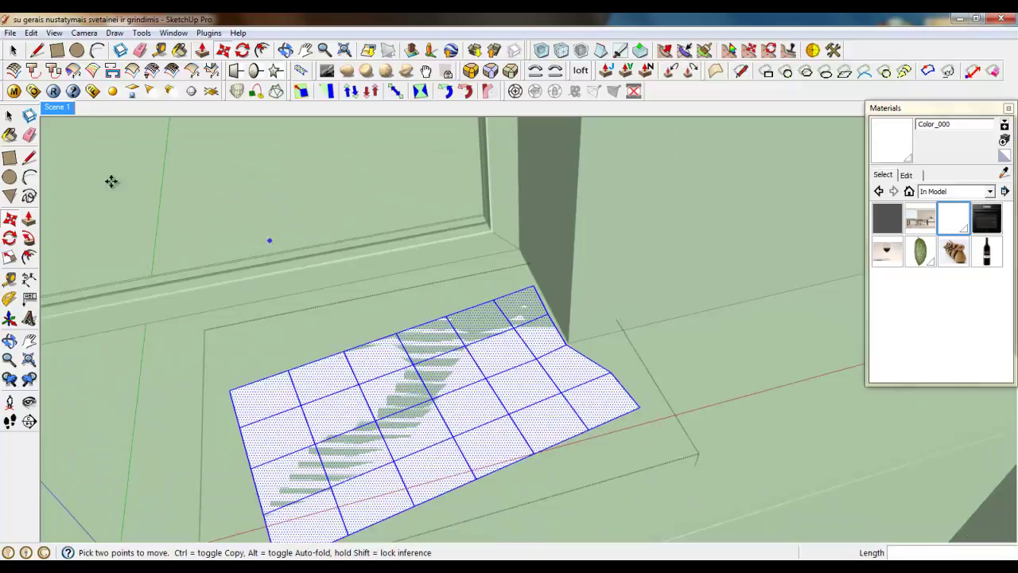
Step: Select the sheet's faces nearest the window and wall corner and raise them 5 mm along the blue axis
{"action": "left_click", "coordinate": [13, 52]}
{"action": "middle_click_drag", "start_coordinate": [405, 371], "coordinate": [347, 226]}
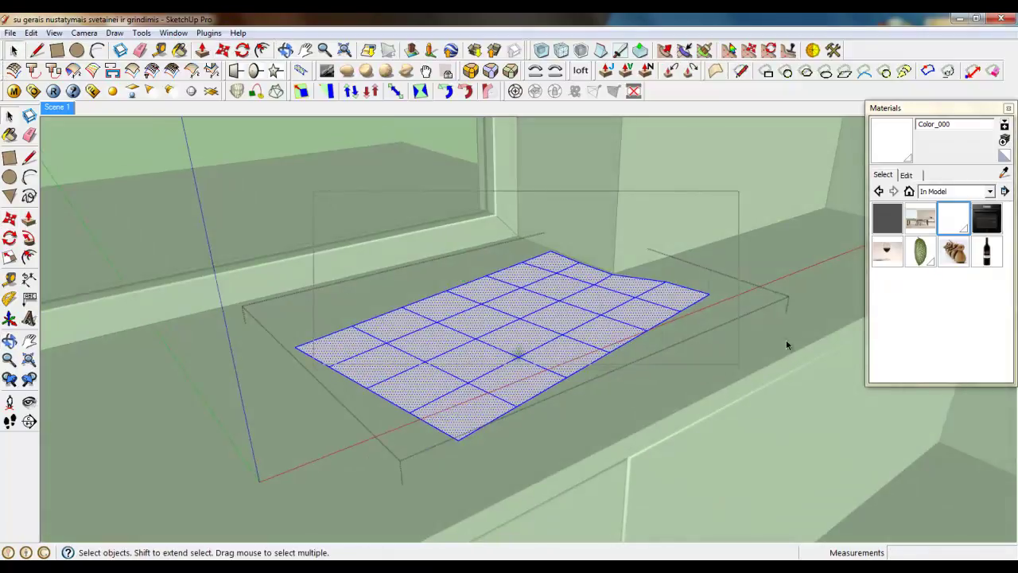
{"action": "left_click_drag", "start_coordinate": [786, 341], "coordinate": [809, 330]}
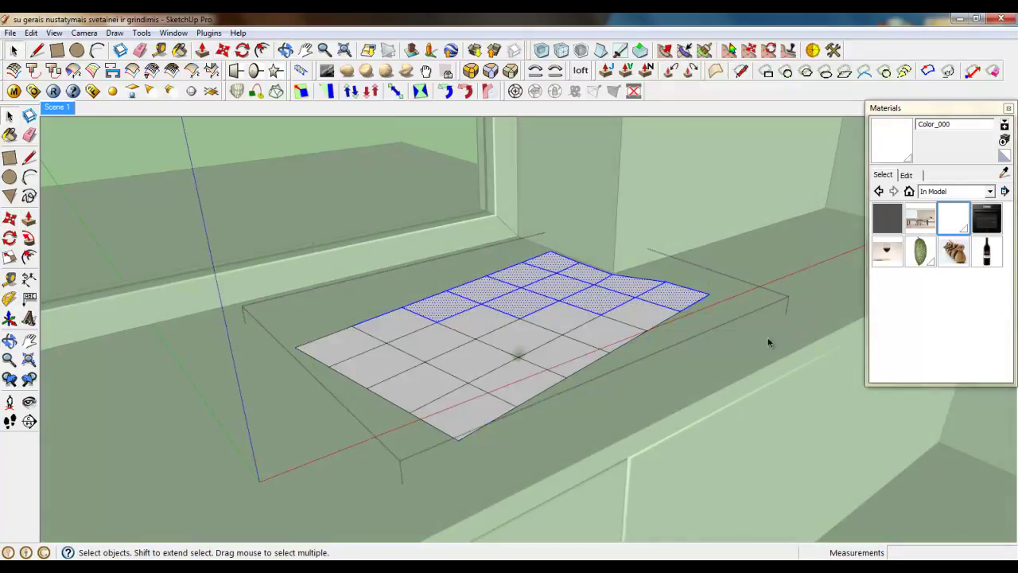
{"action": "scroll", "coordinate": [488, 313], "scroll_direction": "up", "scroll_amount": 5}
{"action": "key", "text": "m"}
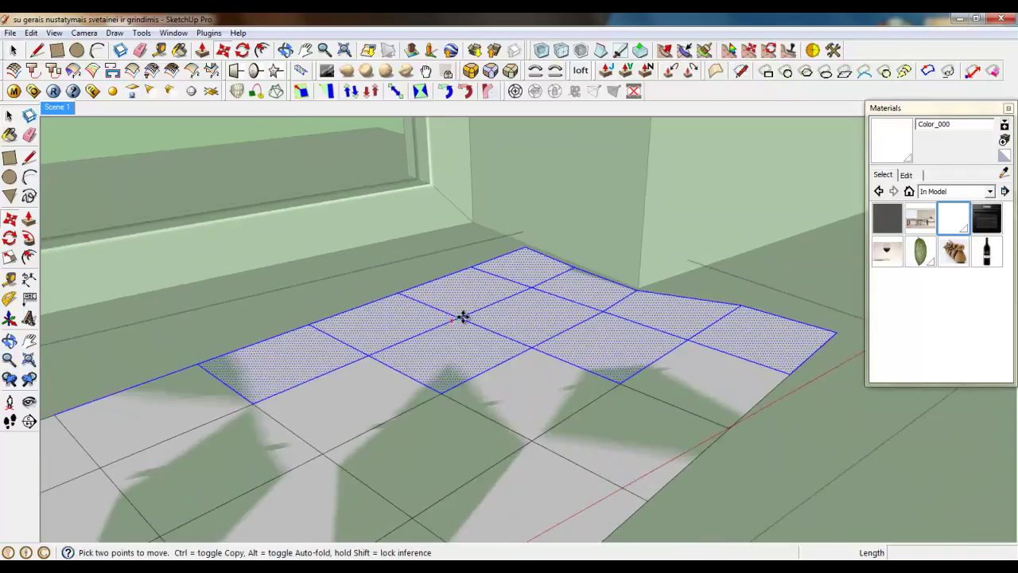
{"action": "left_click", "coordinate": [464, 315]}
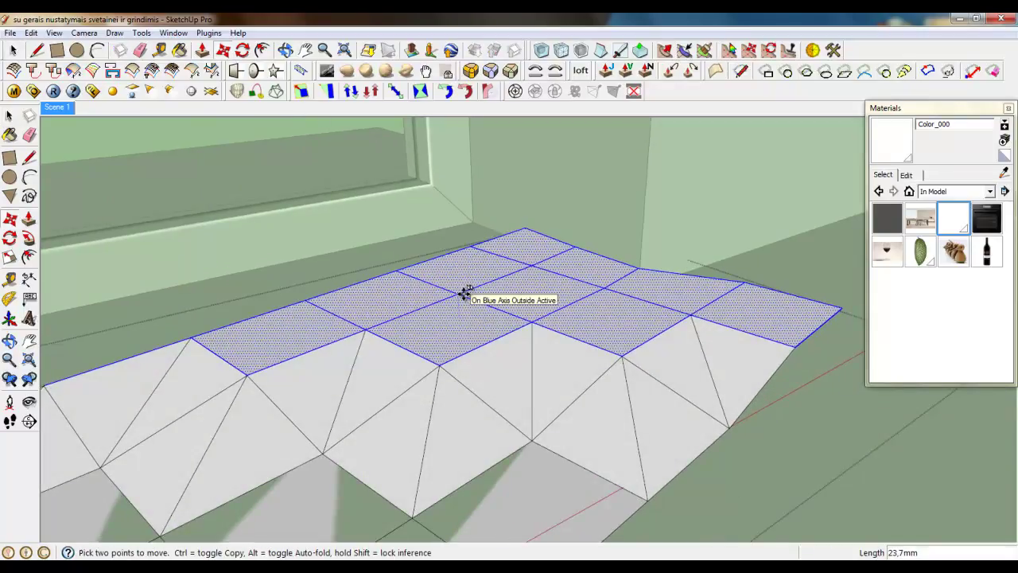
{"action": "type", "text": "5"}
{"action": "key", "text": "Return"}
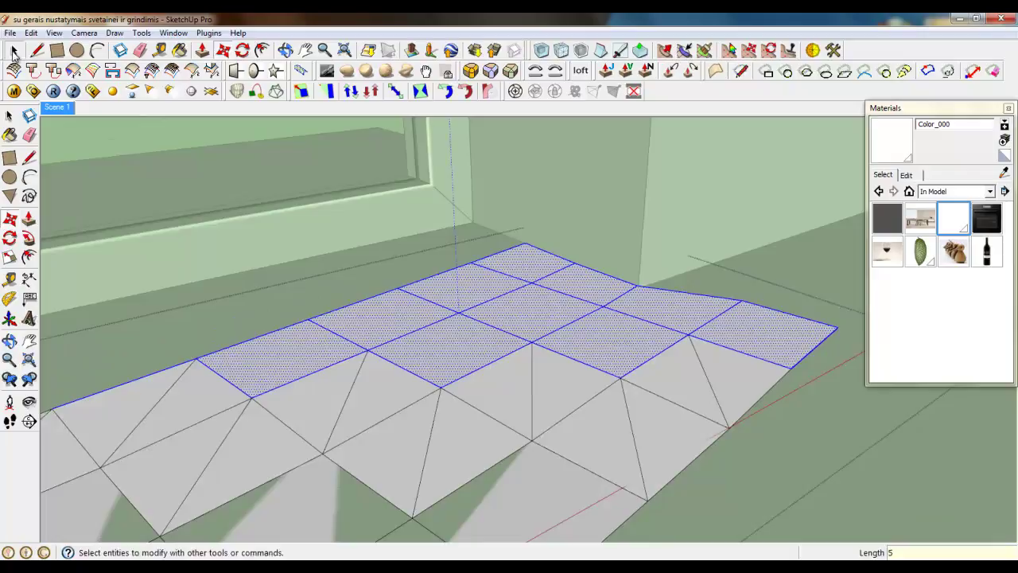
{"action": "left_click", "coordinate": [12, 50]}
{"action": "scroll", "coordinate": [347, 413], "scroll_direction": "down", "scroll_amount": 3}
{"action": "scroll", "coordinate": [310, 387], "scroll_direction": "up", "scroll_amount": 2}
{"action": "scroll", "coordinate": [292, 284], "scroll_direction": "down", "scroll_amount": 1}
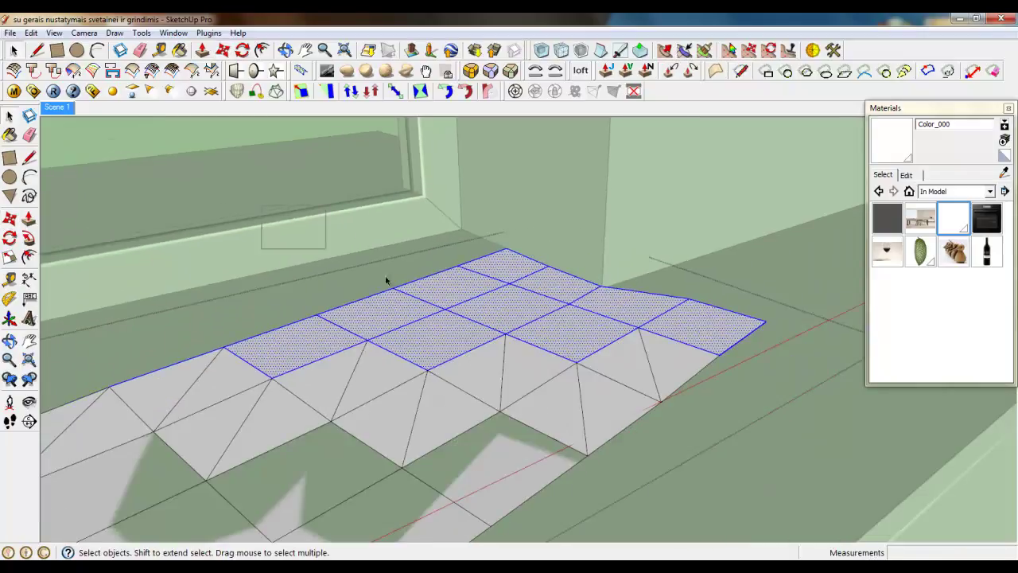
Step: Narrow the selection to the sheet's faces closest to the wall corner and raise them another 5 mm along the blue axis
{"action": "left_click_drag", "start_coordinate": [692, 322], "coordinate": [821, 337]}
{"action": "left_click", "coordinate": [380, 310], "text": "ctrl"}
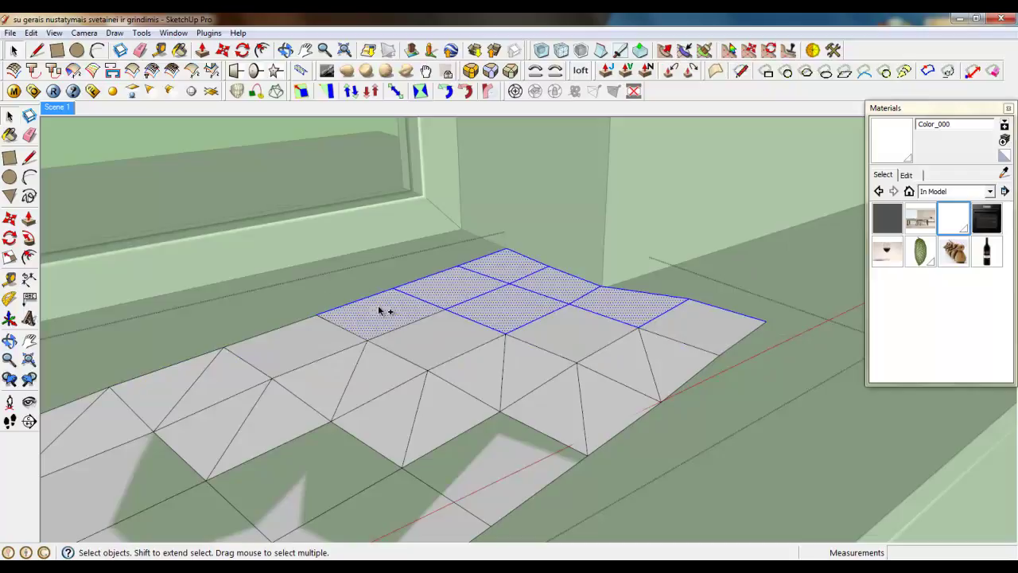
{"action": "key", "text": "m"}
{"action": "left_click", "coordinate": [509, 284]}
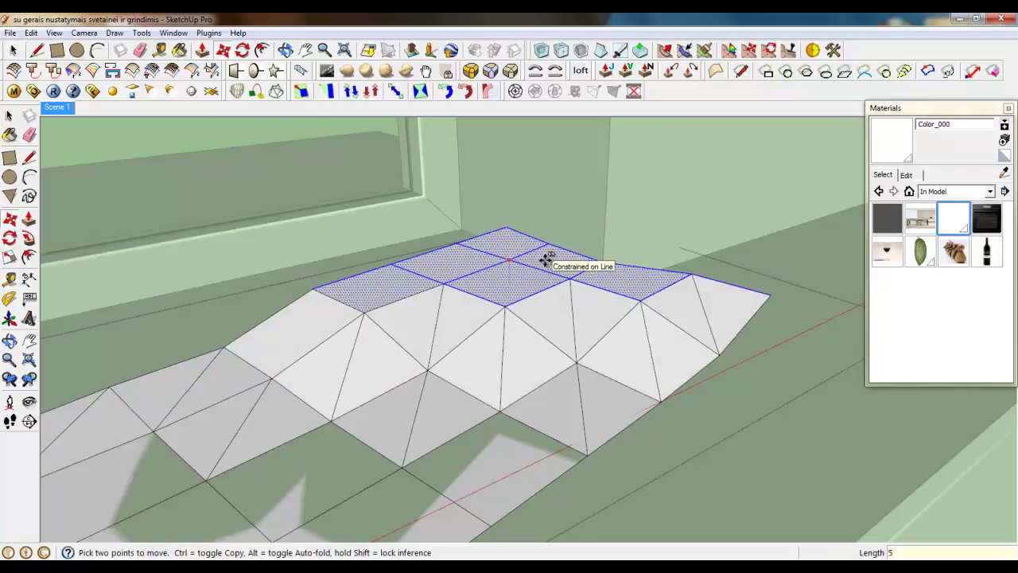
{"action": "key", "text": "Return"}
{"action": "scroll", "coordinate": [595, 378], "scroll_direction": "down", "scroll_amount": 3}
{"action": "middle_click_drag", "start_coordinate": [595, 378], "coordinate": [476, 301]}
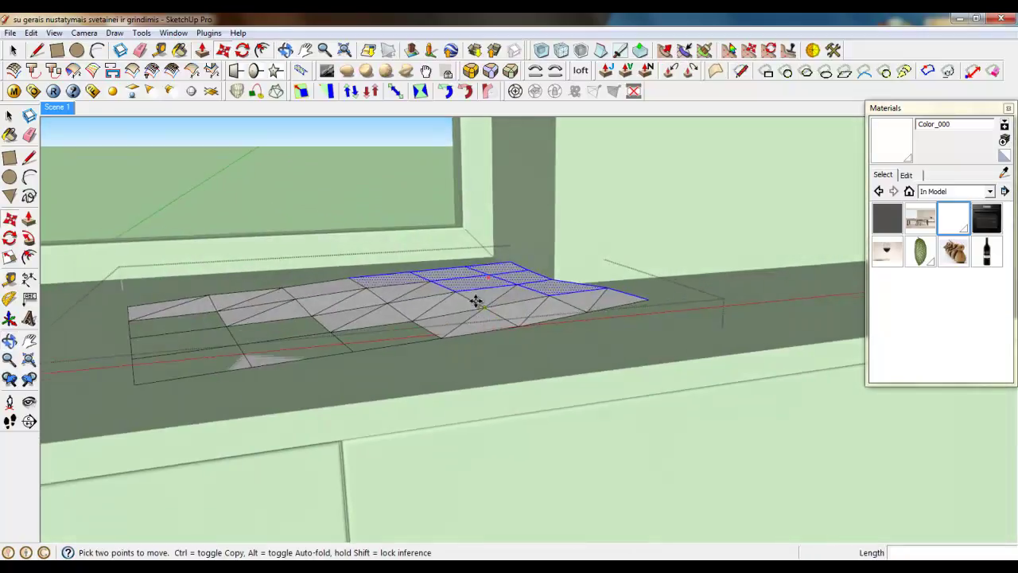
Step: Raise a window-side edge vertex of the sheet and the adjacent interior vertex 5 mm each along the blue axis
{"action": "scroll", "coordinate": [476, 300], "scroll_direction": "up", "scroll_amount": 5}
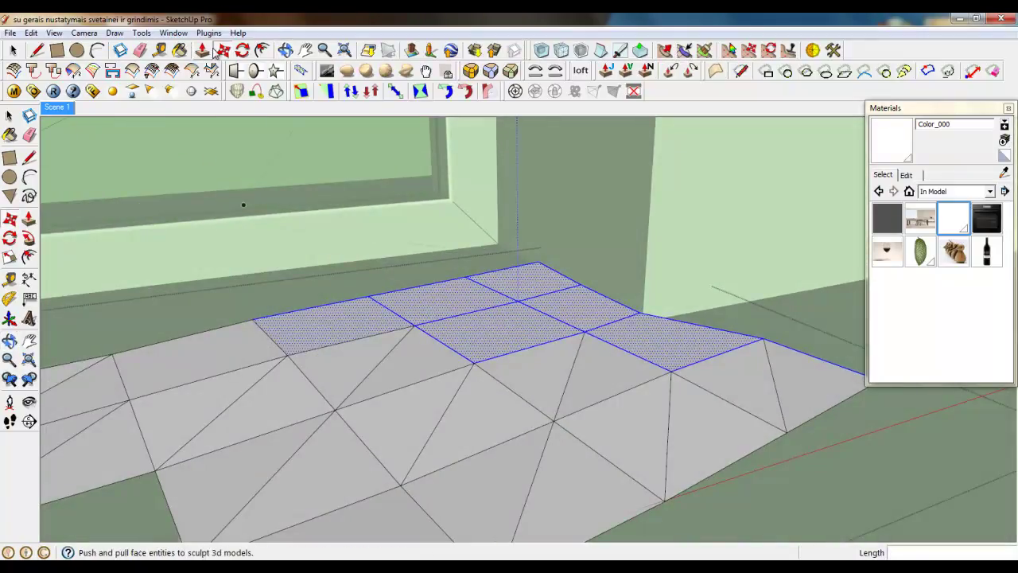
{"action": "left_click", "coordinate": [203, 51]}
{"action": "left_click", "coordinate": [224, 50]}
{"action": "left_click", "coordinate": [375, 296]}
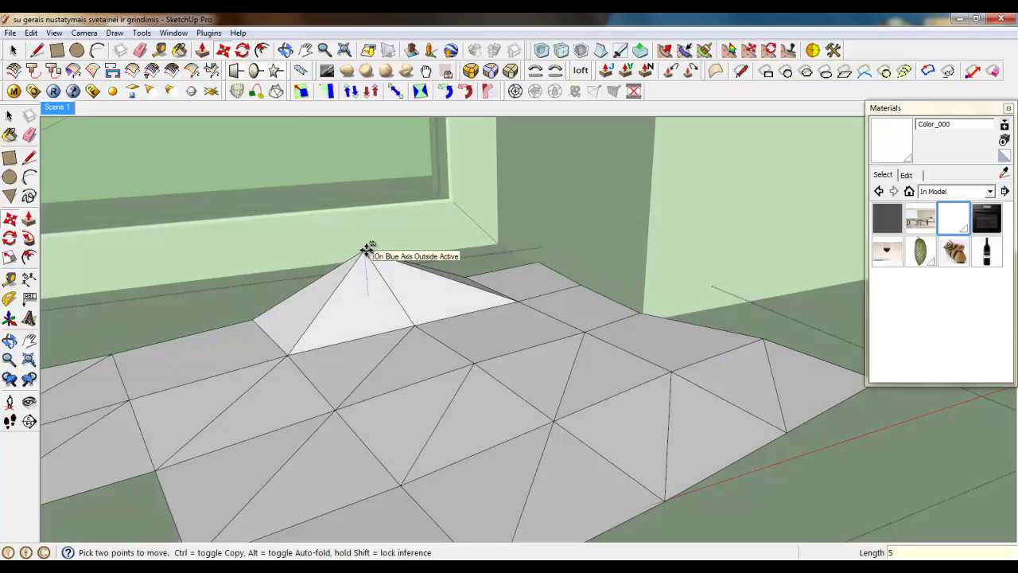
{"action": "key", "text": "Escape"}
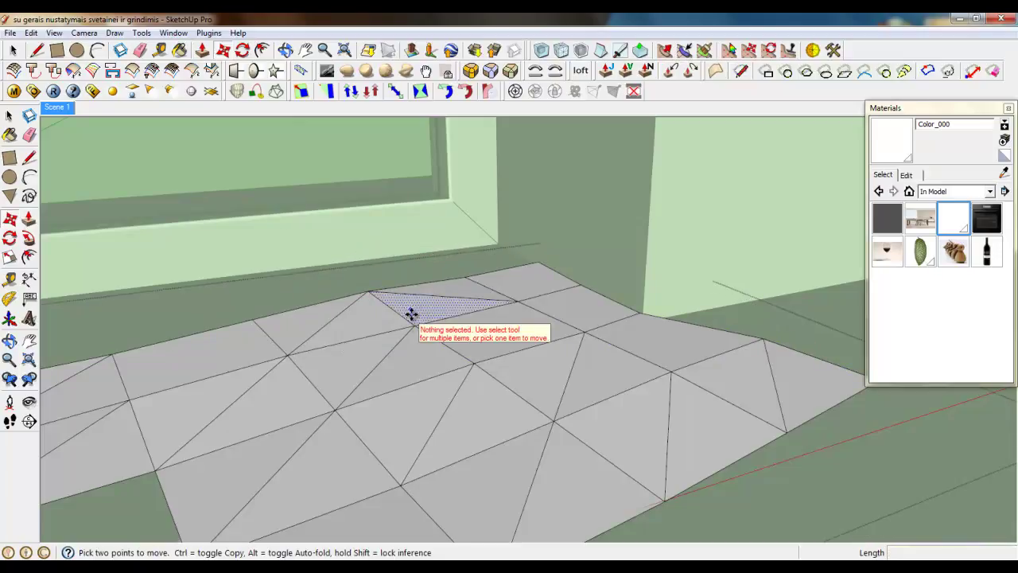
{"action": "left_click", "coordinate": [414, 326]}
{"action": "key", "text": "alt"}
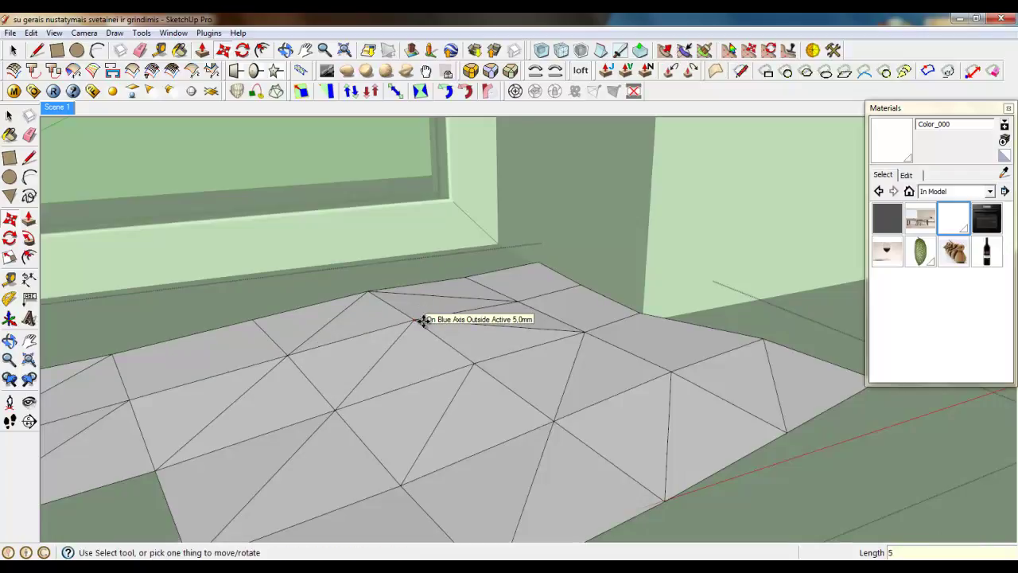
{"action": "middle_click_drag", "start_coordinate": [421, 319], "coordinate": [514, 283]}
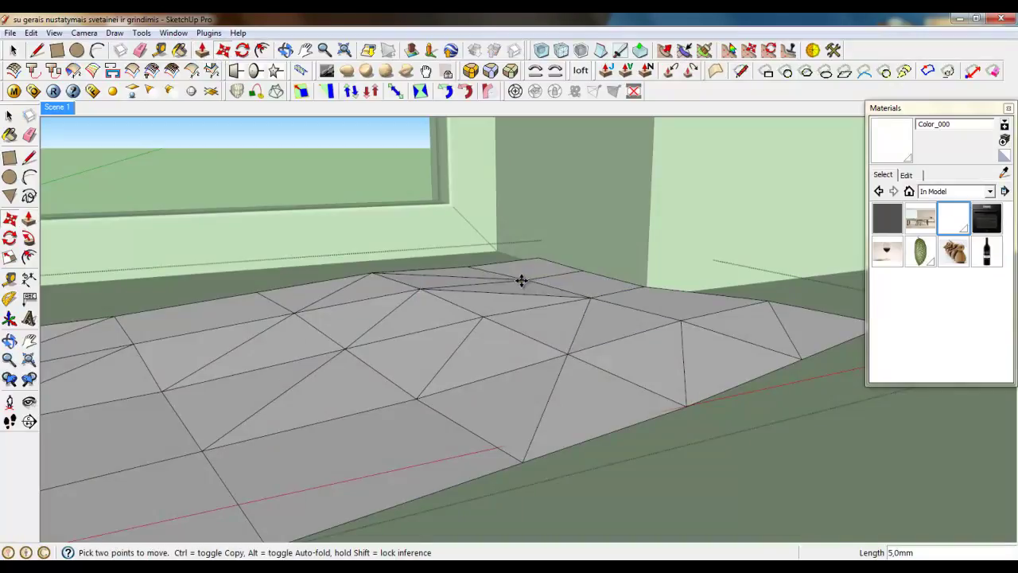
Step: Raise the two interior vertices closest to the wall corner into a hump, the second one by about 18 mm
{"action": "left_click", "coordinate": [520, 279]}
{"action": "left_click", "coordinate": [531, 255]}
{"action": "middle_click_drag", "start_coordinate": [536, 274], "coordinate": [587, 322]}
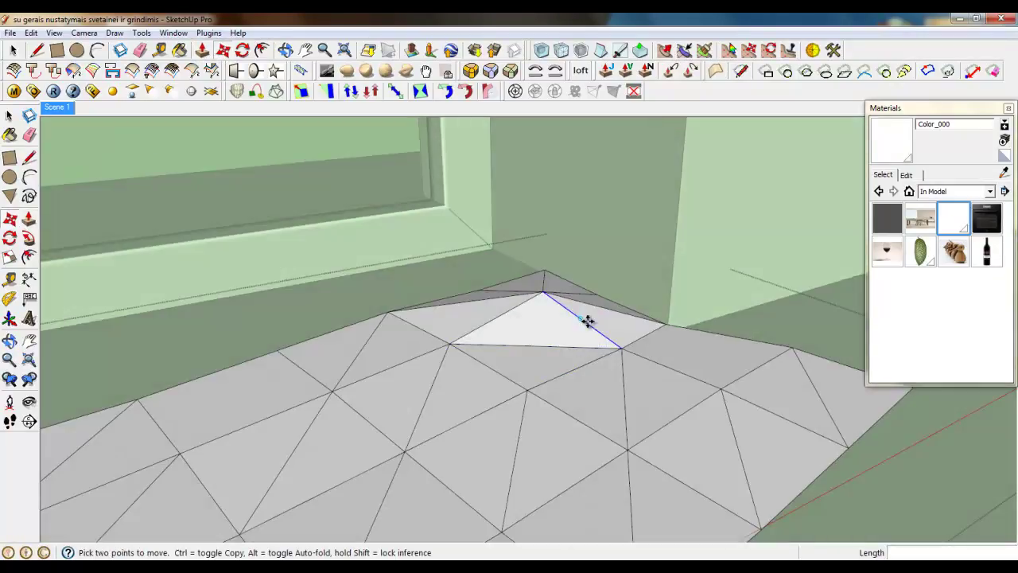
{"action": "left_click", "coordinate": [616, 350]}
{"action": "left_click", "coordinate": [623, 327]}
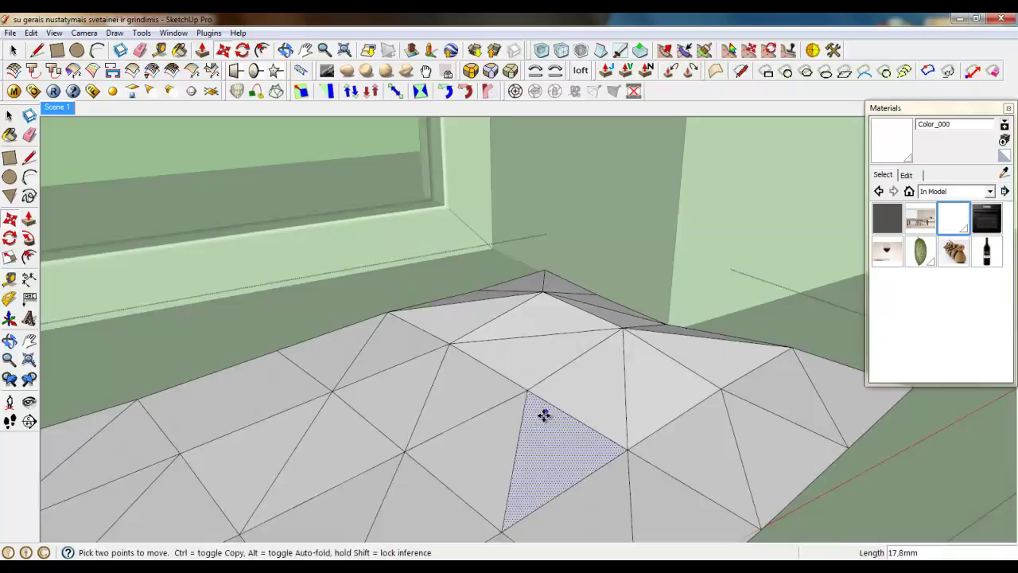
Step: Raise one more interior vertex slightly beside the hump near the wall corner
{"action": "middle_click_drag", "start_coordinate": [543, 414], "coordinate": [513, 359]}
{"action": "scroll", "coordinate": [410, 300], "scroll_direction": "up", "scroll_amount": 3}
{"action": "left_click", "coordinate": [411, 312]}
{"action": "left_click", "coordinate": [412, 300]}
{"action": "scroll", "coordinate": [411, 300], "scroll_direction": "down", "scroll_amount": 3}
{"action": "scroll", "coordinate": [569, 318], "scroll_direction": "up", "scroll_amount": 3}
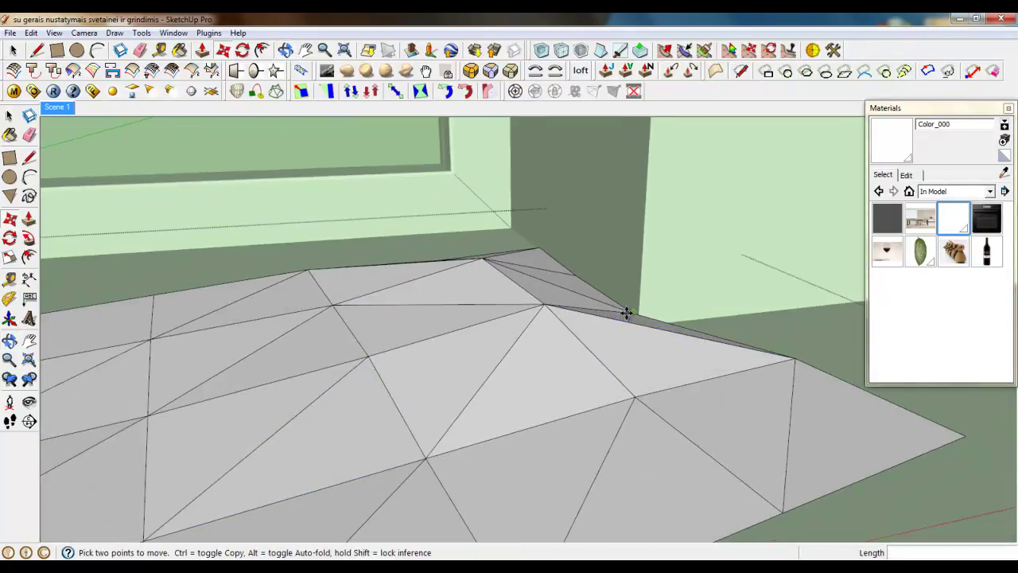
Step: Raise the wall-side edge vertex, the sheet's corner vertex by about 48 mm, and the adjoining window-side edge vertex
{"action": "left_click", "coordinate": [634, 312]}
{"action": "middle_click_drag", "start_coordinate": [636, 265], "coordinate": [603, 335]}
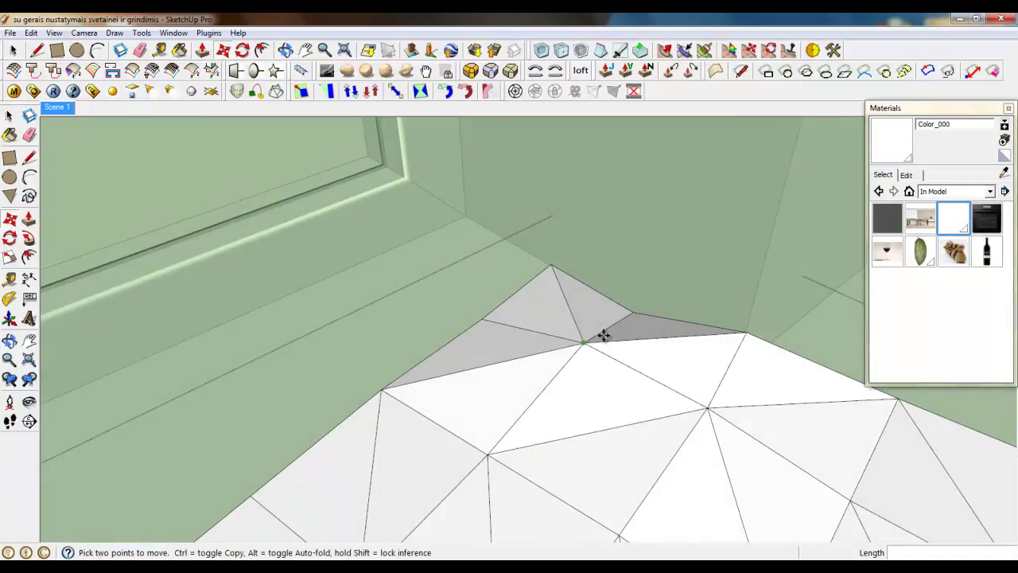
{"action": "left_click", "coordinate": [633, 313]}
{"action": "left_click", "coordinate": [640, 271]}
{"action": "middle_click_drag", "start_coordinate": [592, 369], "coordinate": [546, 243]}
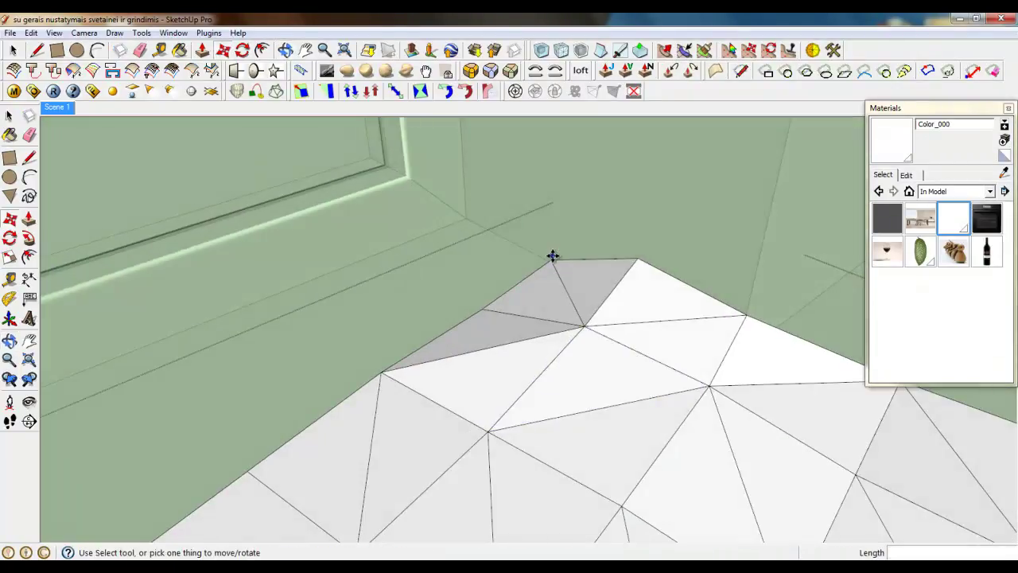
{"action": "left_click_drag", "start_coordinate": [553, 256], "coordinate": [552, 246]}
{"action": "left_click_drag", "start_coordinate": [551, 205], "coordinate": [551, 207]}
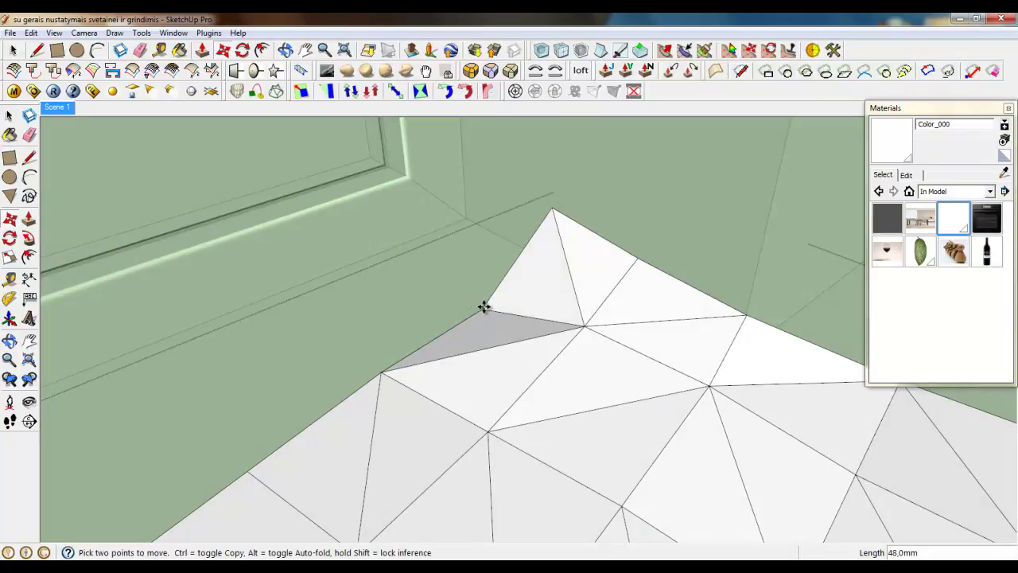
{"action": "left_click_drag", "start_coordinate": [484, 308], "coordinate": [485, 265]}
Step: Raise the interior vertex on the hump's front slope by about 5 mm
{"action": "scroll", "coordinate": [513, 406], "scroll_direction": "down", "scroll_amount": 4}
{"action": "middle_click_drag", "start_coordinate": [529, 429], "coordinate": [436, 342]}
{"action": "scroll", "coordinate": [514, 340], "scroll_direction": "up", "scroll_amount": 5}
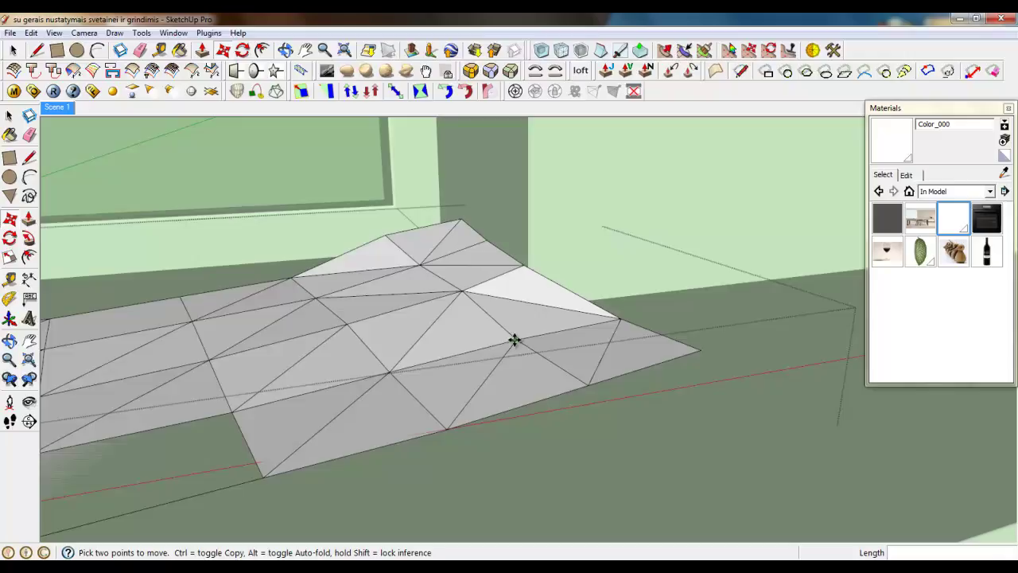
{"action": "left_click_drag", "start_coordinate": [513, 339], "coordinate": [518, 334]}
{"action": "middle_click_drag", "start_coordinate": [518, 326], "coordinate": [462, 332]}
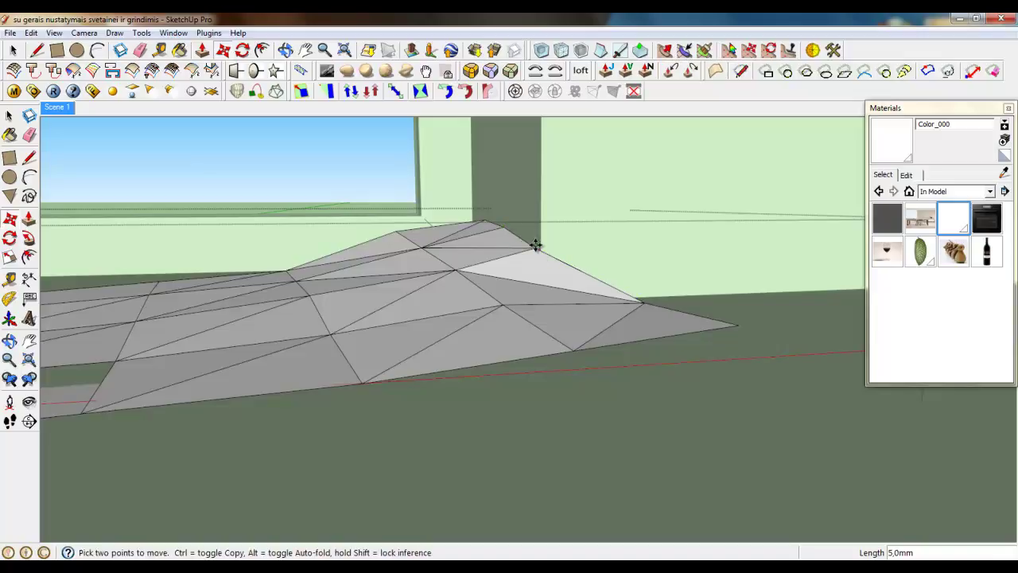
Step: Lift two neighbouring edge vertices along the wall side of the sheet slightly
{"action": "left_click_drag", "start_coordinate": [536, 246], "coordinate": [539, 240]}
{"action": "scroll", "coordinate": [507, 300], "scroll_direction": "down", "scroll_amount": 2}
{"action": "scroll", "coordinate": [614, 309], "scroll_direction": "up", "scroll_amount": 3}
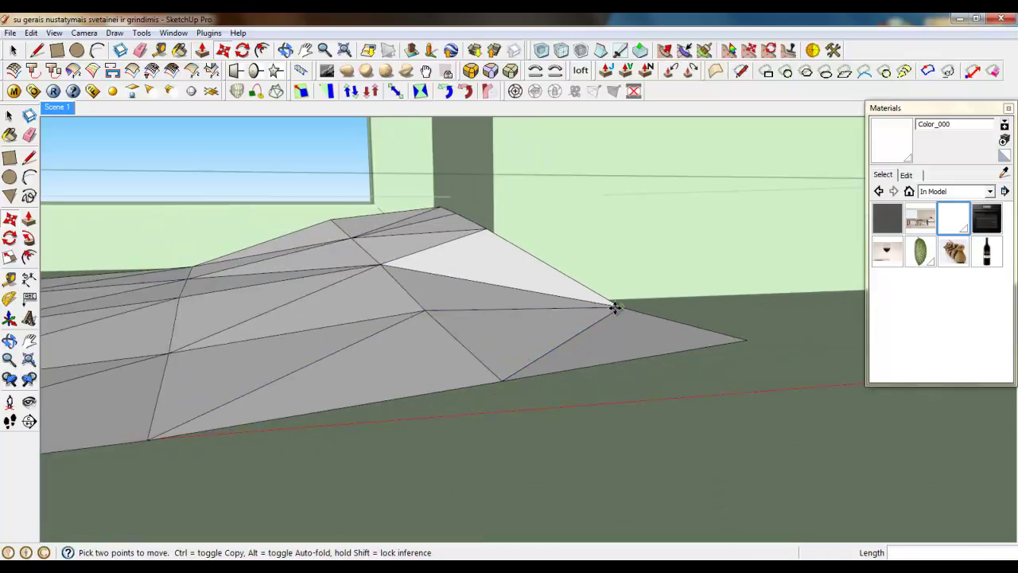
{"action": "left_click_drag", "start_coordinate": [616, 306], "coordinate": [619, 281]}
{"action": "scroll", "coordinate": [621, 285], "scroll_direction": "down", "scroll_amount": 4}
{"action": "scroll", "coordinate": [464, 337], "scroll_direction": "up", "scroll_amount": 2}
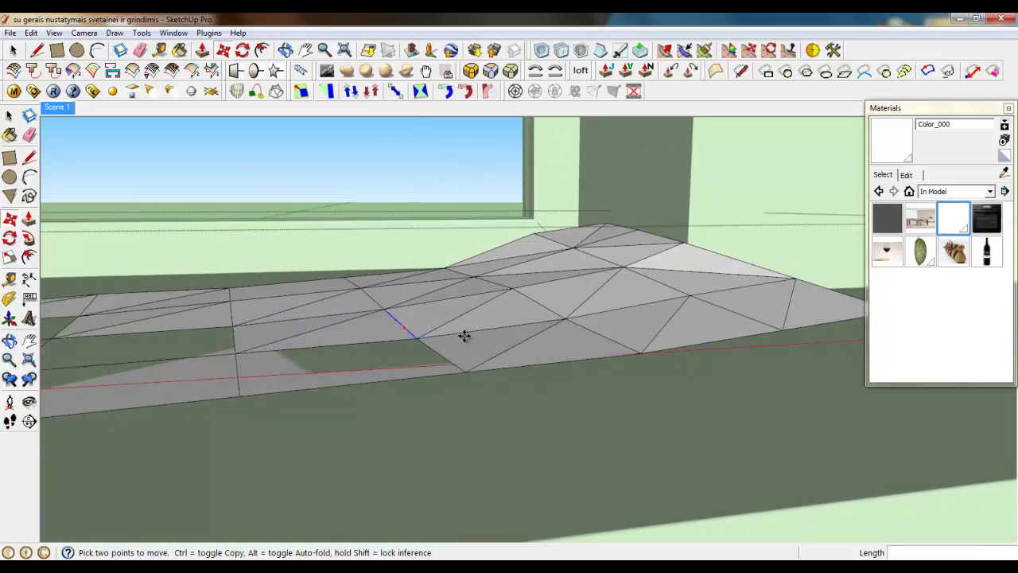
Step: Raise two interior vertices slightly on the hump's slope toward the flat part of the sheet
{"action": "left_click_drag", "start_coordinate": [560, 319], "coordinate": [565, 312]}
{"action": "scroll", "coordinate": [482, 280], "scroll_direction": "up", "scroll_amount": 1}
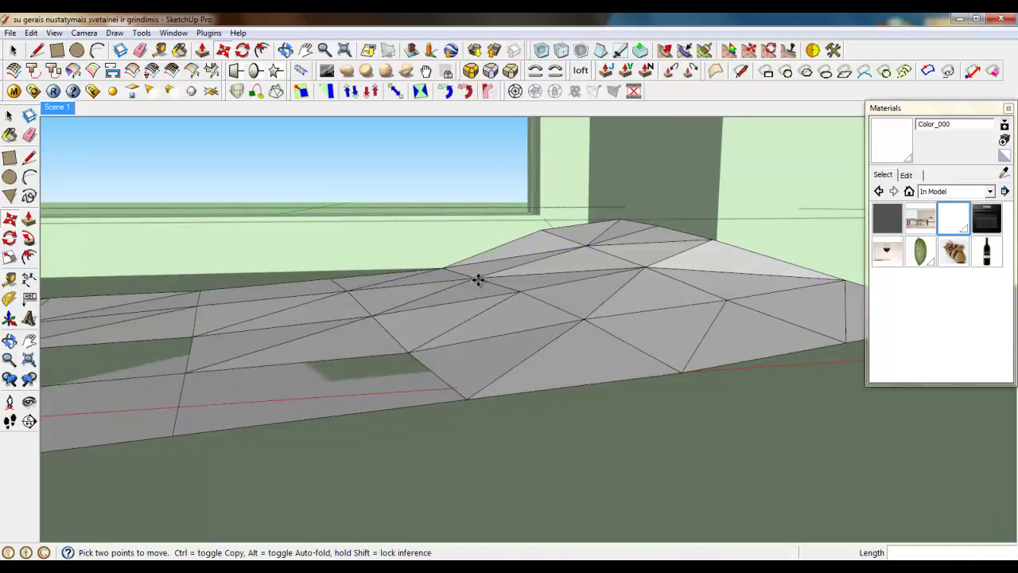
{"action": "left_click_drag", "start_coordinate": [477, 278], "coordinate": [482, 270]}
Step: Raise the window-side edge vertex at the foot of the hump and lift another nearby vertex slightly
{"action": "middle_click_drag", "start_coordinate": [483, 272], "coordinate": [550, 280]}
{"action": "left_click_drag", "start_coordinate": [552, 284], "coordinate": [556, 263]}
{"action": "scroll", "coordinate": [558, 271], "scroll_direction": "down", "scroll_amount": 4}
{"action": "middle_click_drag", "start_coordinate": [560, 366], "coordinate": [457, 455]}
{"action": "scroll", "coordinate": [636, 305], "scroll_direction": "up", "scroll_amount": 4}
{"action": "left_click_drag", "start_coordinate": [635, 287], "coordinate": [635, 279]}
{"action": "scroll", "coordinate": [574, 289], "scroll_direction": "down", "scroll_amount": 4}
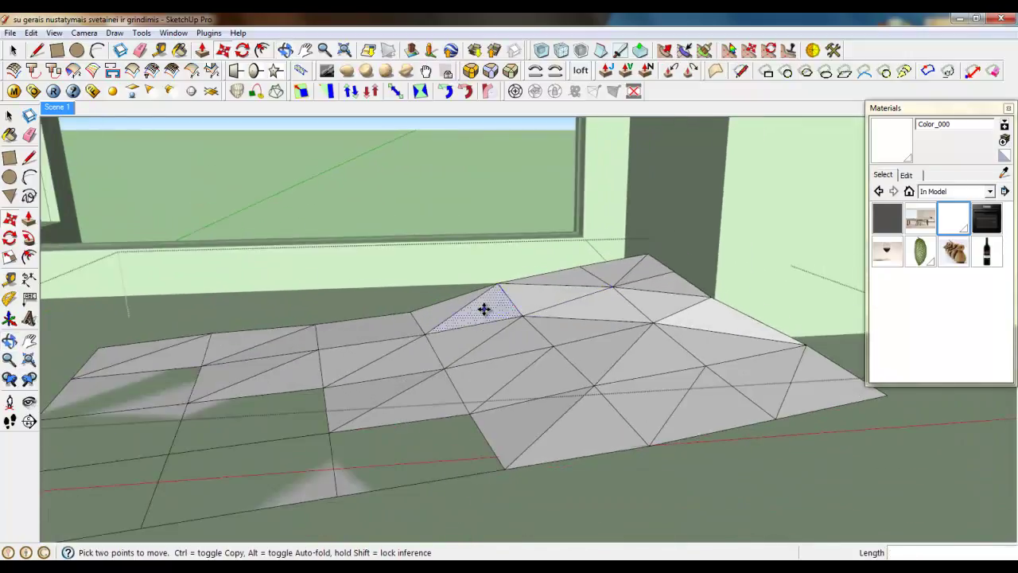
Step: Select the whole sheet and thicken all its faces by 30 mm with Joint Push Pull
{"action": "middle_click_drag", "start_coordinate": [484, 309], "coordinate": [557, 352]}
{"action": "left_click", "coordinate": [15, 53]}
{"action": "scroll", "coordinate": [487, 356], "scroll_direction": "down", "scroll_amount": 3}
{"action": "middle_click_drag", "start_coordinate": [486, 362], "coordinate": [516, 374]}
{"action": "scroll", "coordinate": [515, 374], "scroll_direction": "up", "scroll_amount": 4}
{"action": "triple_click", "coordinate": [515, 374]}
{"action": "scroll", "coordinate": [515, 374], "scroll_direction": "up", "scroll_amount": 2}
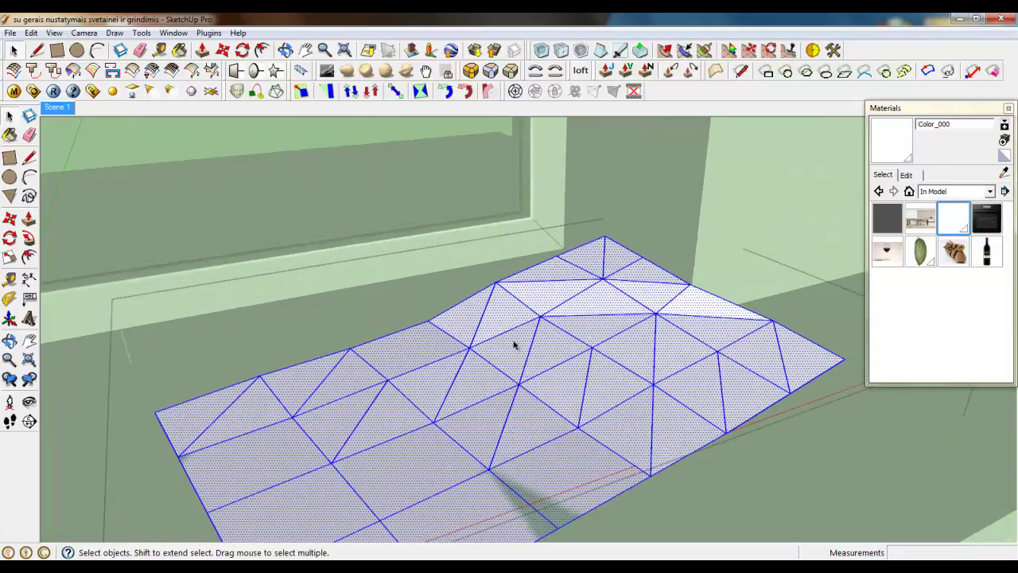
{"action": "left_click", "coordinate": [606, 71]}
{"action": "left_click", "coordinate": [560, 358]}
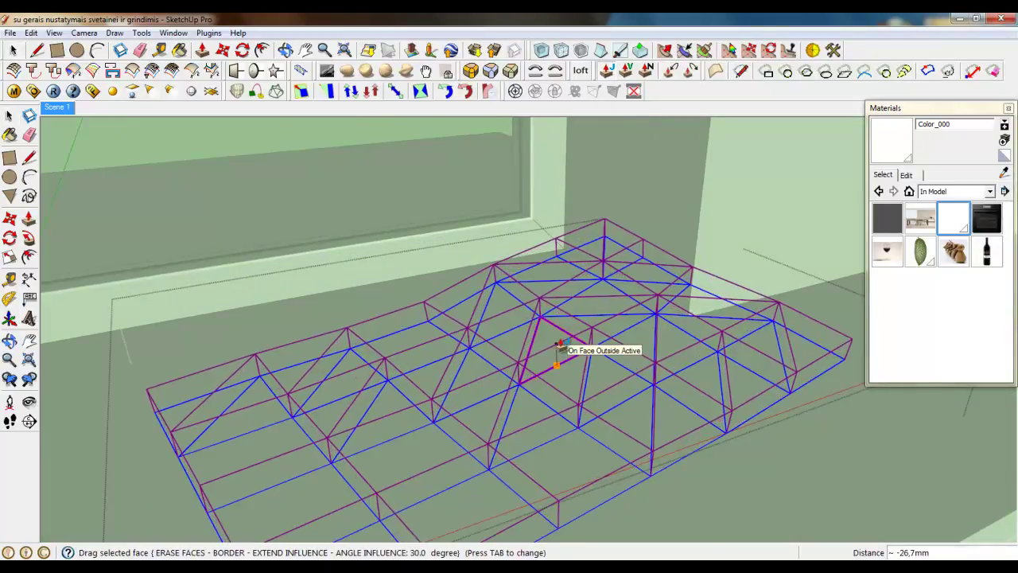
{"action": "type", "text": "30"}
{"action": "key", "text": "Return"}
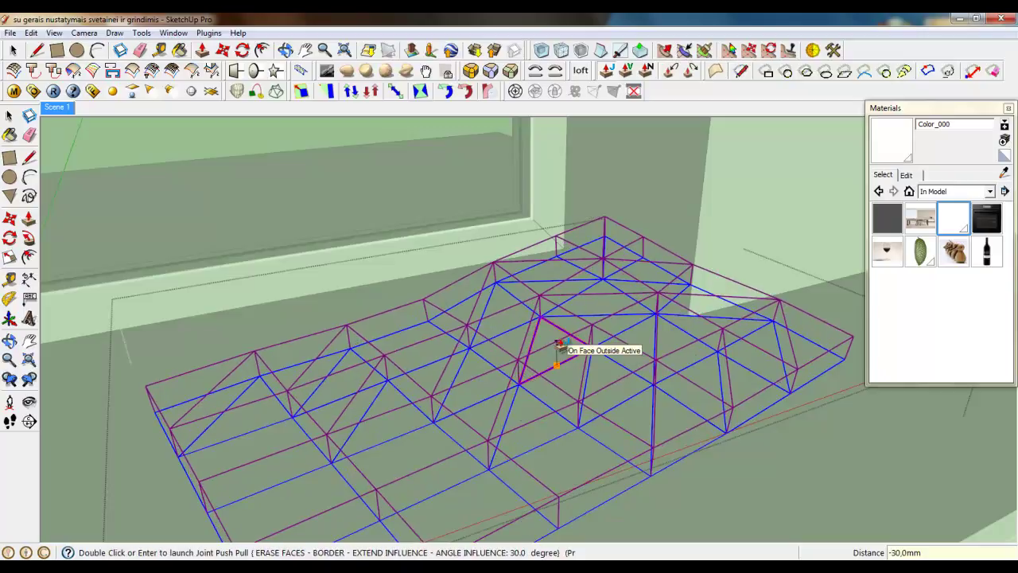
{"action": "key", "text": "Return"}
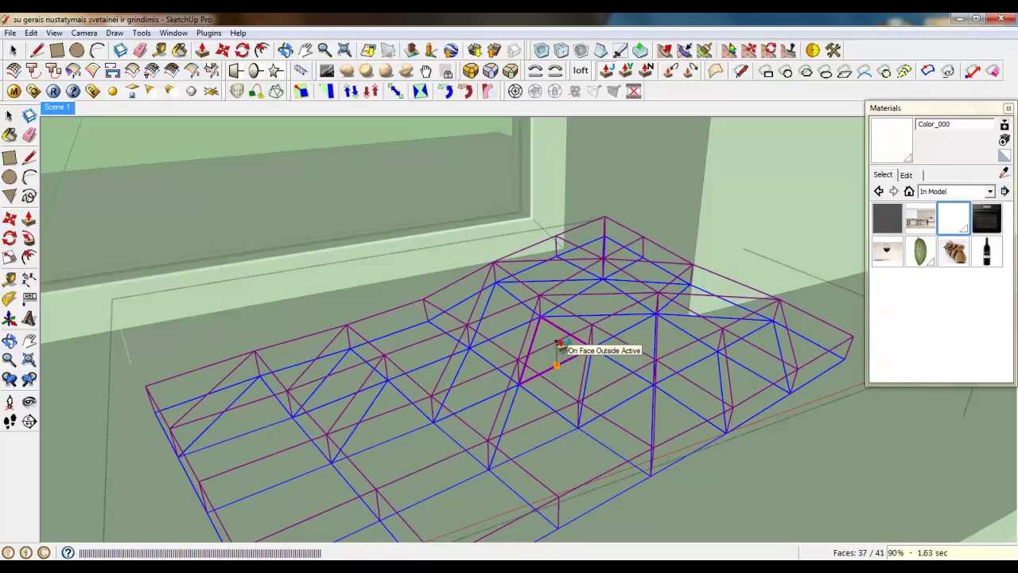
Step: Inspect the thickened sheet from the front and undo the Joint Push Pull
{"action": "scroll", "coordinate": [620, 336], "scroll_direction": "down", "scroll_amount": 4}
{"action": "middle_click_drag", "start_coordinate": [621, 335], "coordinate": [528, 300]}
{"action": "middle_click_drag", "start_coordinate": [750, 332], "coordinate": [467, 279]}
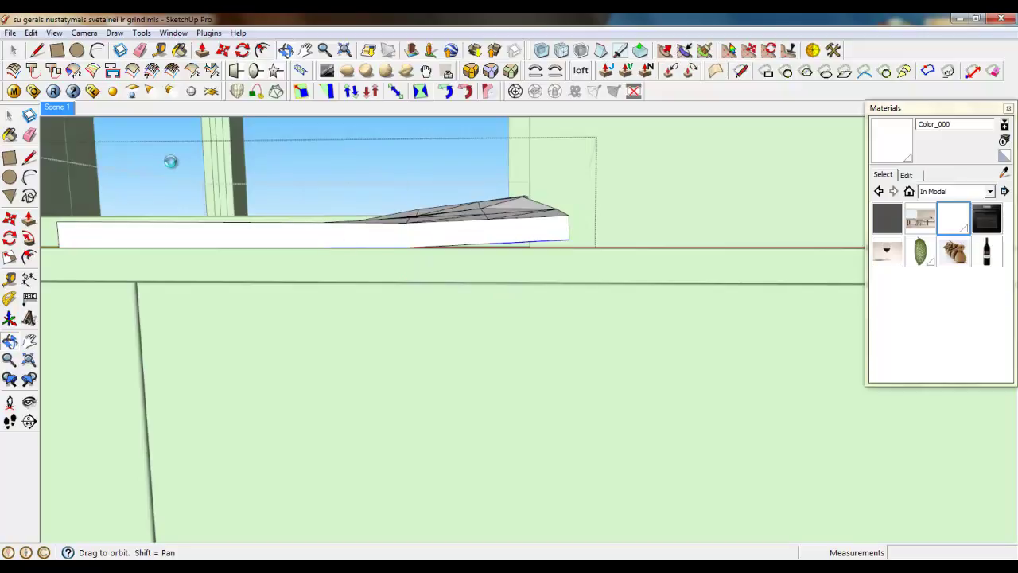
{"action": "middle_click_drag", "start_coordinate": [171, 161], "coordinate": [250, 190]}
{"action": "middle_click_drag", "start_coordinate": [499, 291], "coordinate": [529, 279]}
{"action": "scroll", "coordinate": [646, 289], "scroll_direction": "up", "scroll_amount": 3}
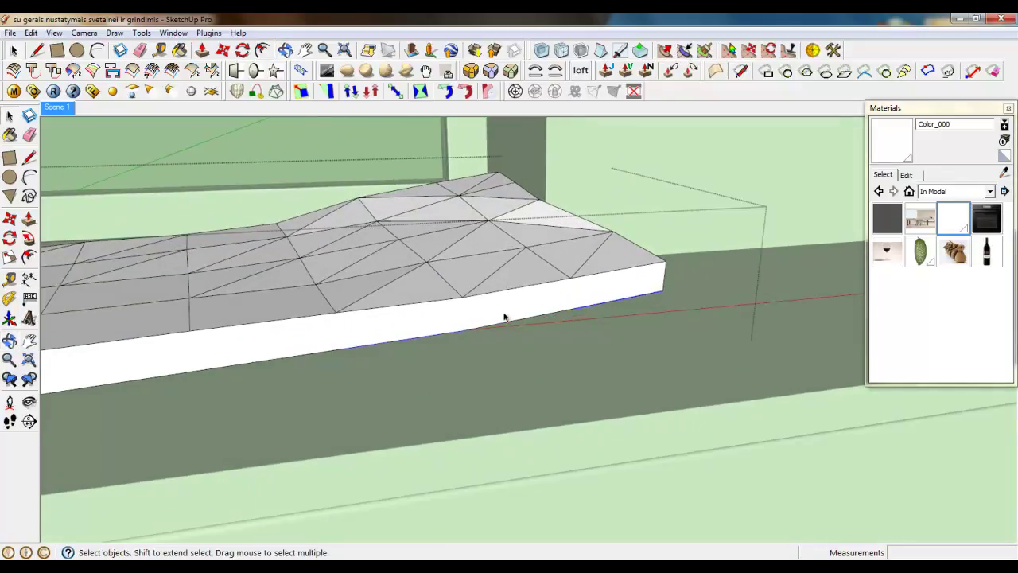
{"action": "key", "text": "ctrl+z"}
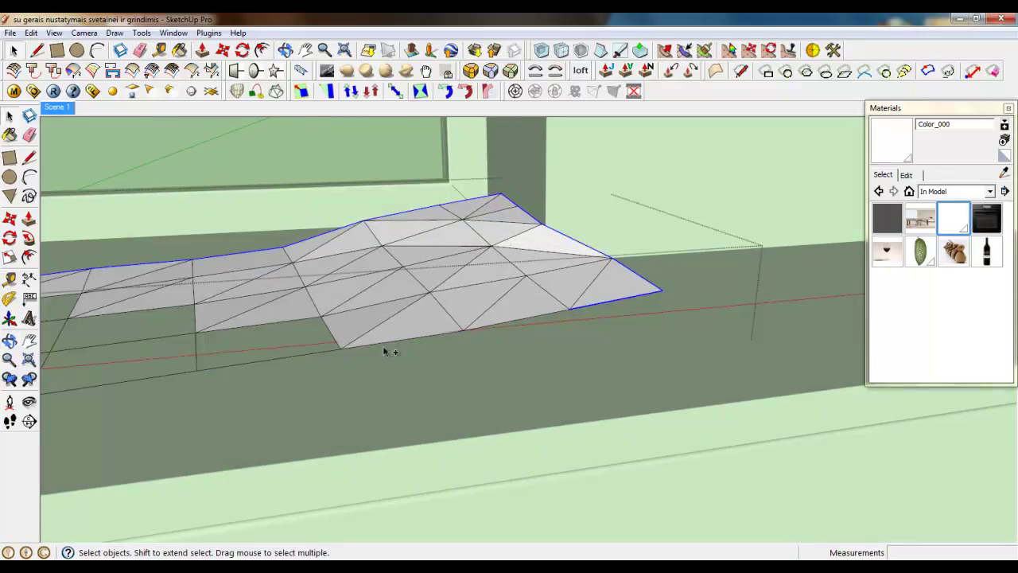
Step: Raise the front-edge vertex near the sheet's end about 9 mm, lower the outer corner vertex, and lower the adjacent wall-side vertex about 2 mm
{"action": "left_click", "coordinate": [609, 286]}
{"action": "scroll", "coordinate": [638, 289], "scroll_direction": "up", "scroll_amount": 3}
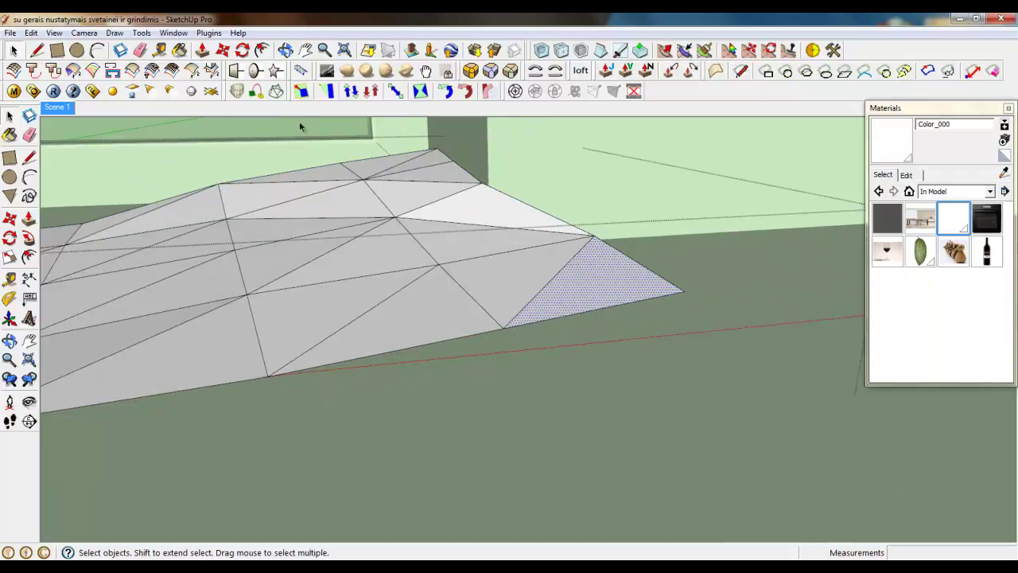
{"action": "key", "text": "m"}
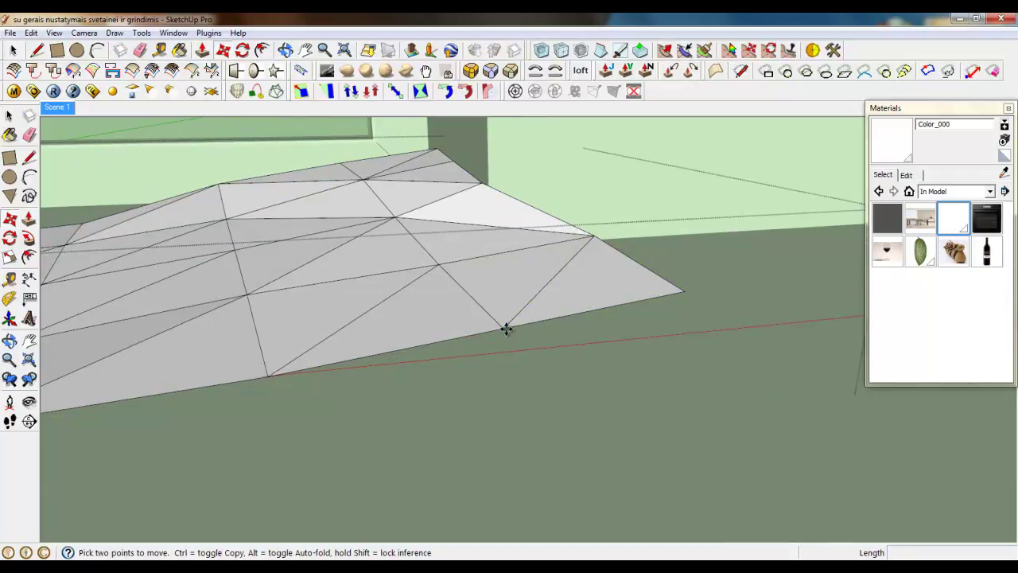
{"action": "left_click", "coordinate": [506, 328]}
{"action": "left_click", "coordinate": [504, 307]}
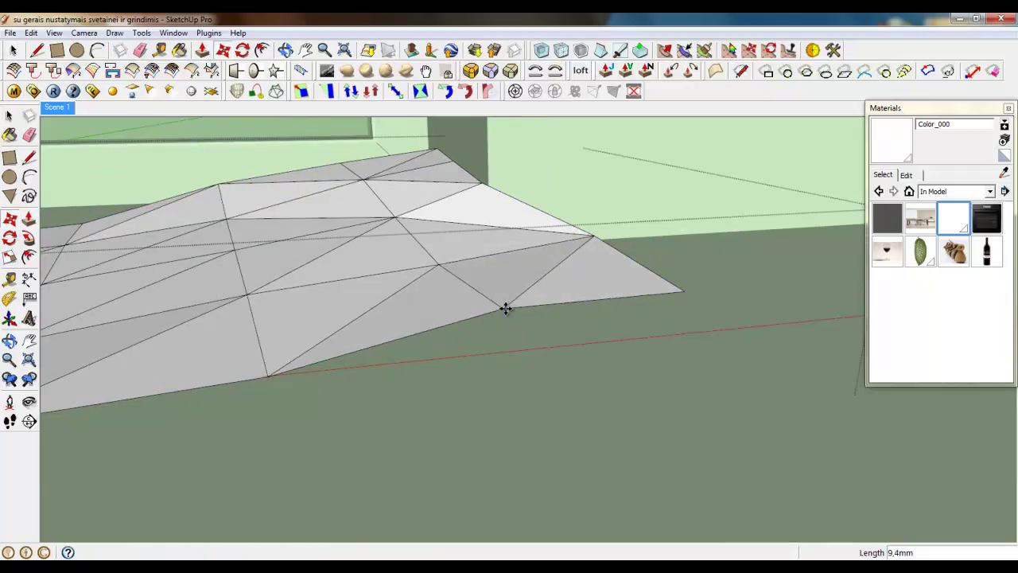
{"action": "left_click", "coordinate": [686, 309]}
{"action": "left_click", "coordinate": [595, 237]}
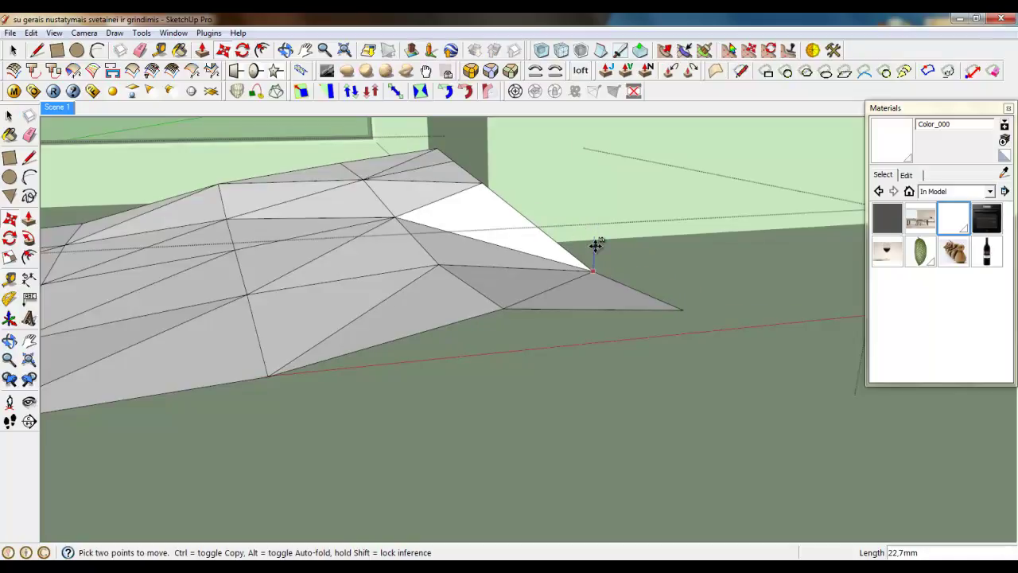
{"action": "left_click", "coordinate": [597, 232]}
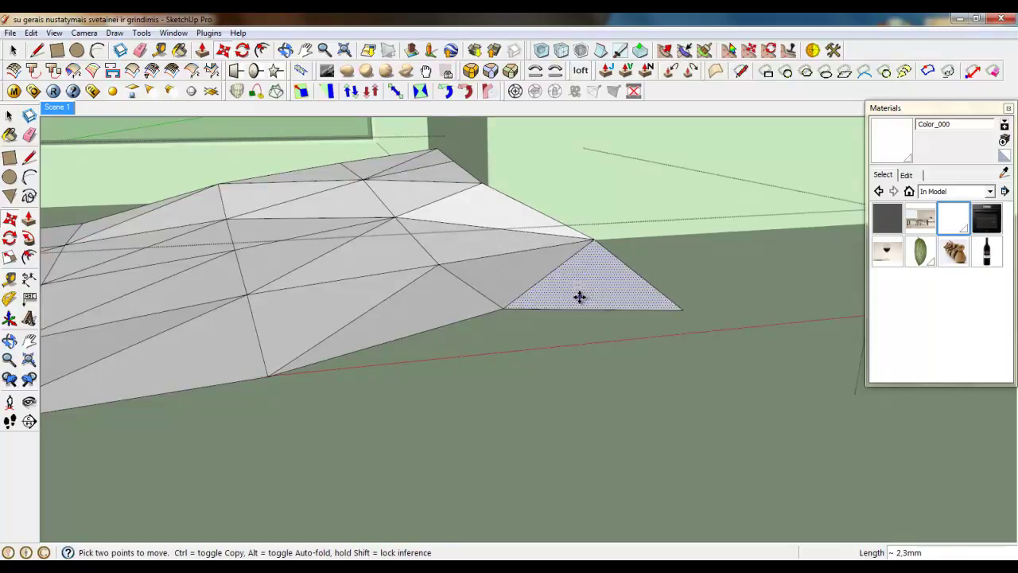
Step: Raise two neighbouring interior vertices on the hump's front slope by about 5 mm each
{"action": "middle_click_drag", "start_coordinate": [580, 295], "coordinate": [435, 246]}
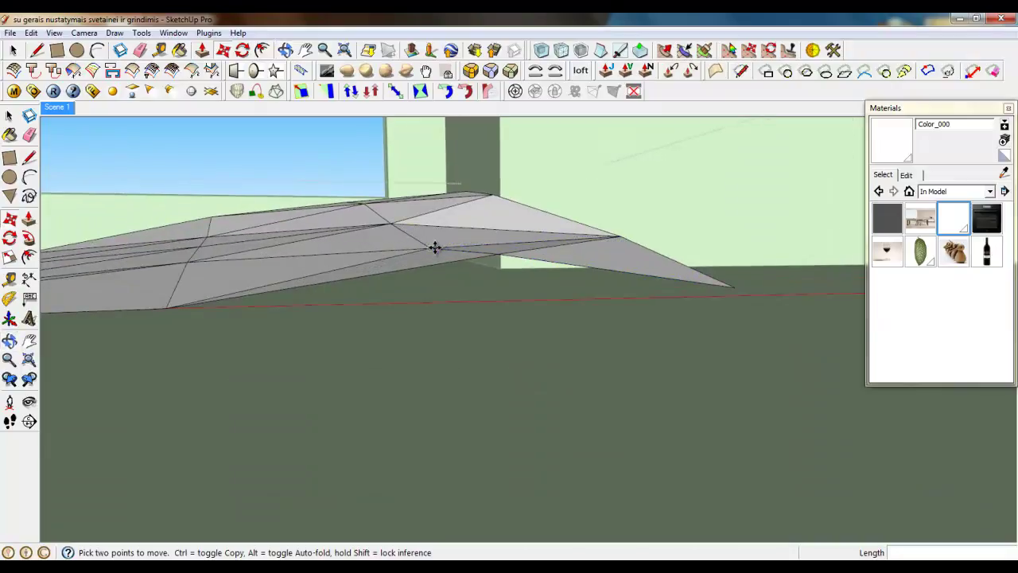
{"action": "left_click", "coordinate": [391, 224]}
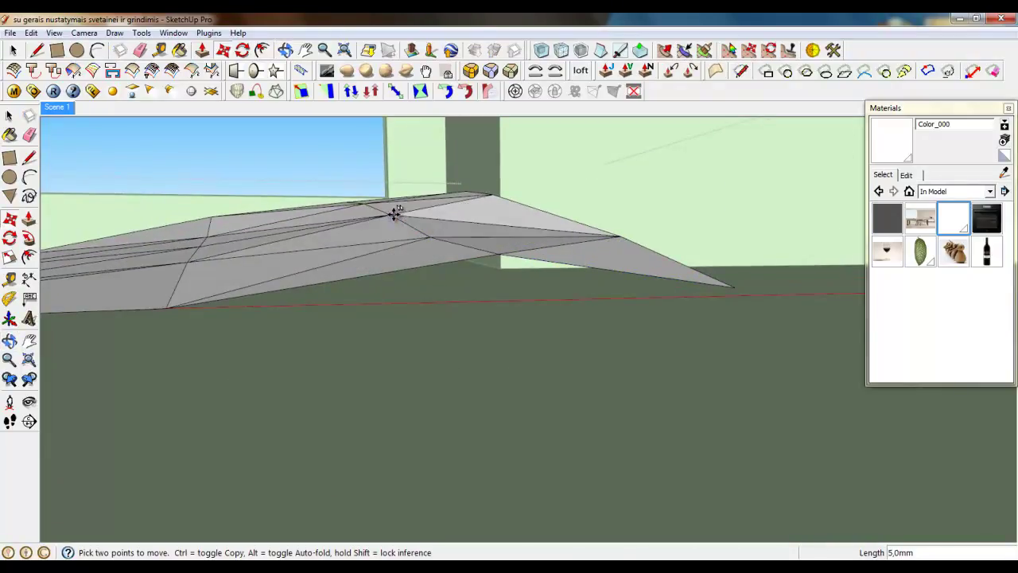
{"action": "left_click", "coordinate": [399, 213]}
{"action": "scroll", "coordinate": [557, 233], "scroll_direction": "down", "scroll_amount": 5}
{"action": "middle_click_drag", "start_coordinate": [461, 232], "coordinate": [498, 275]}
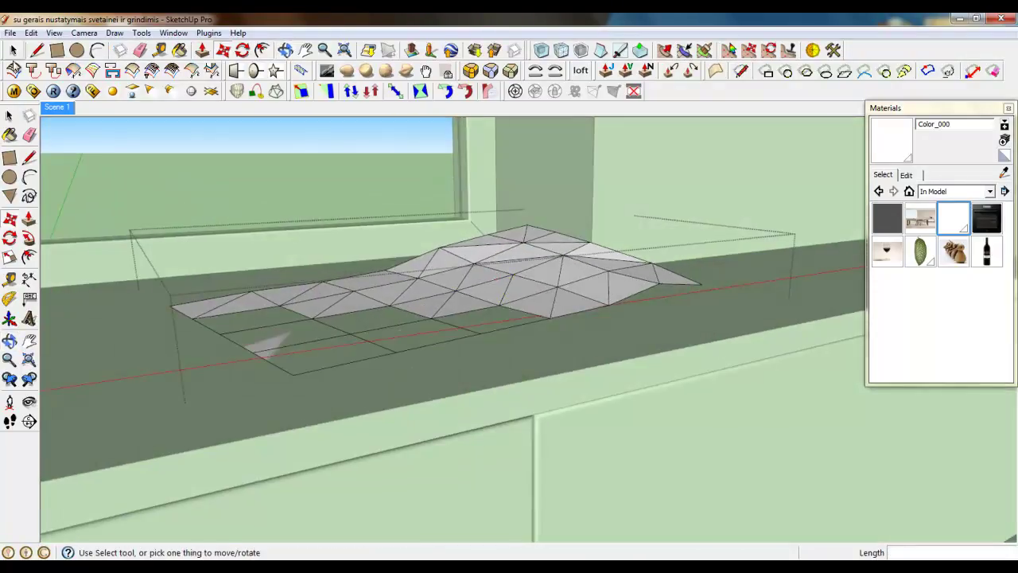
Step: Select the whole sheet and thicken all its faces by 30 mm with Joint Push Pull
{"action": "left_click", "coordinate": [14, 53]}
{"action": "left_click", "coordinate": [426, 290]}
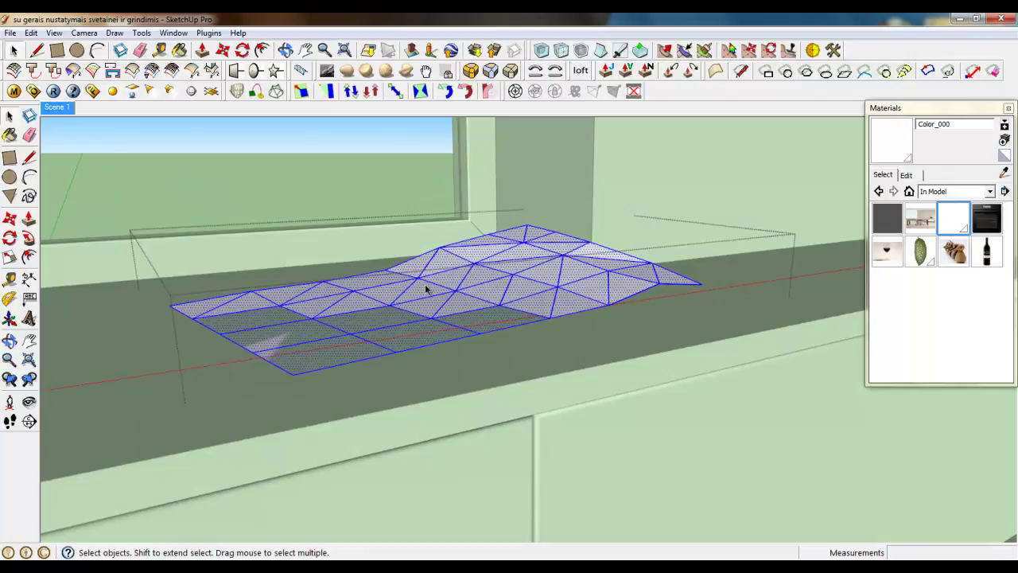
{"action": "left_click", "coordinate": [615, 74]}
{"action": "left_click", "coordinate": [484, 257]}
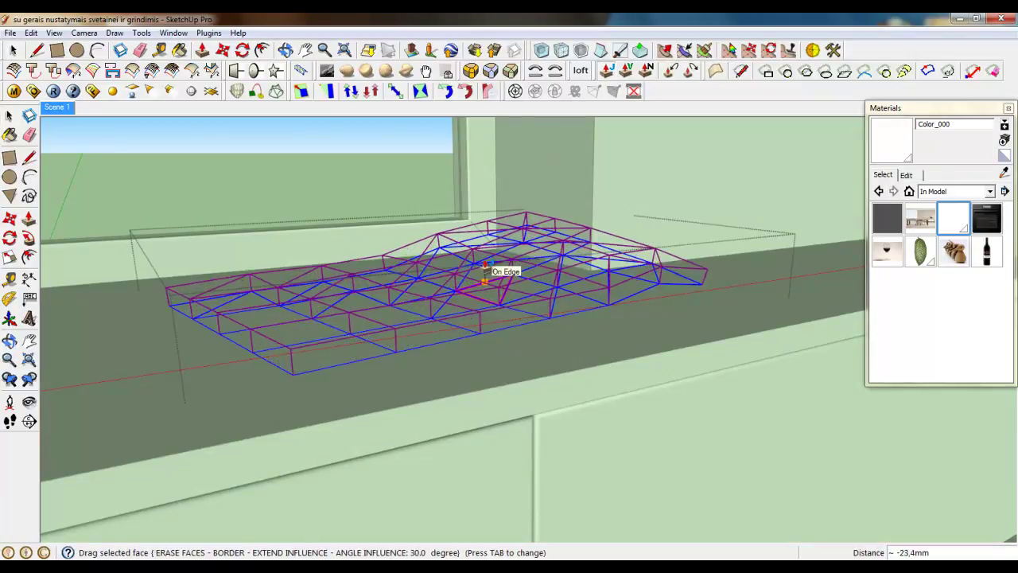
{"action": "key", "text": "Return"}
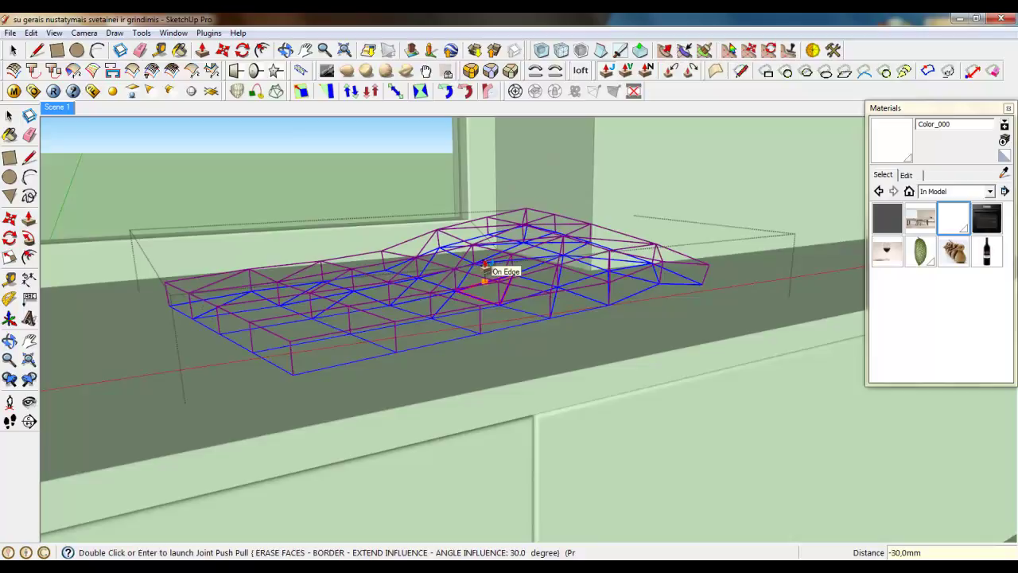
{"action": "key", "text": "Return"}
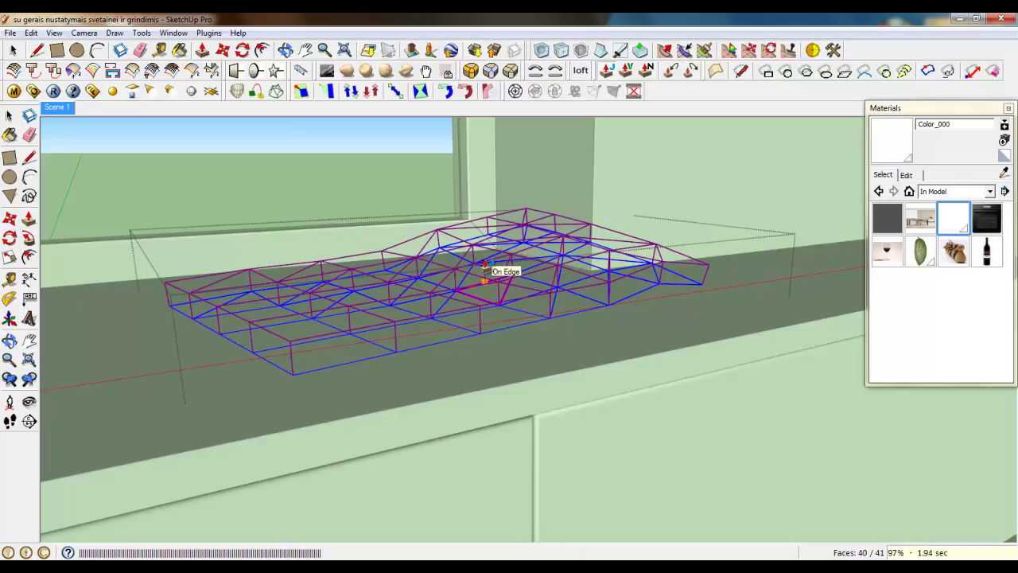
Step: Select all the geometry of the thickened sheet and subdivide its faces once
{"action": "middle_click_drag", "start_coordinate": [389, 327], "coordinate": [405, 253]}
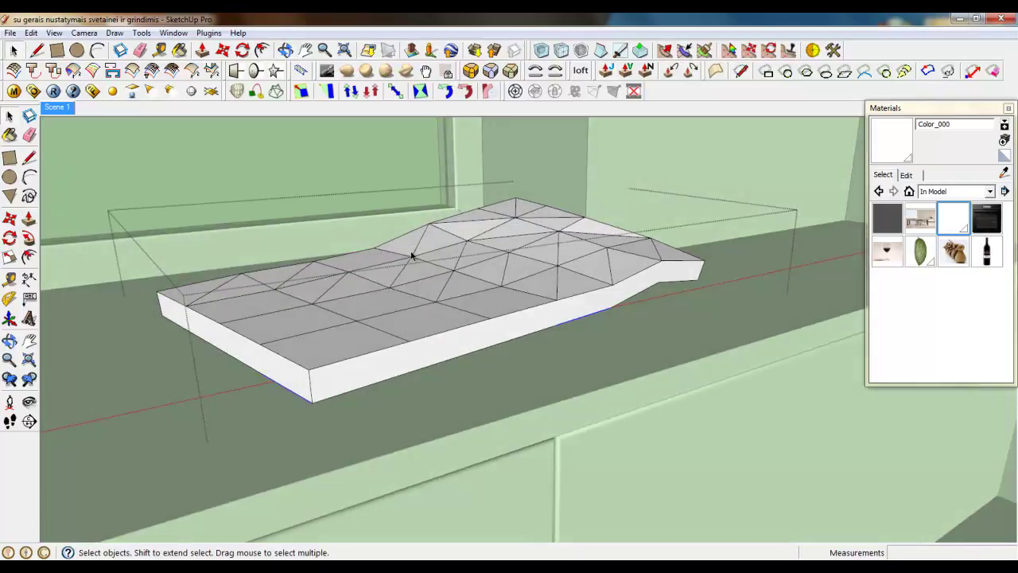
{"action": "triple_click", "coordinate": [412, 254]}
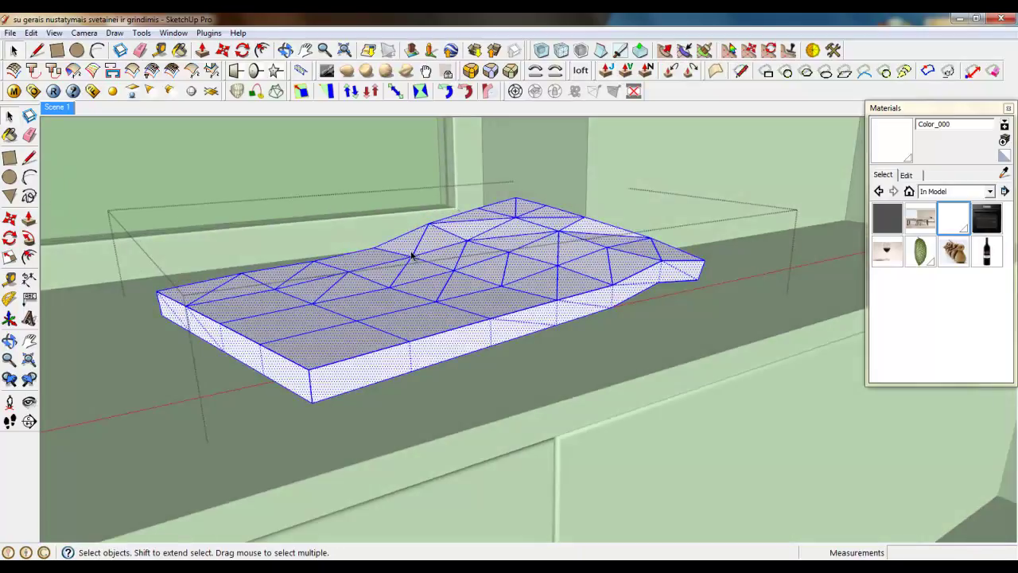
{"action": "left_click", "coordinate": [560, 54]}
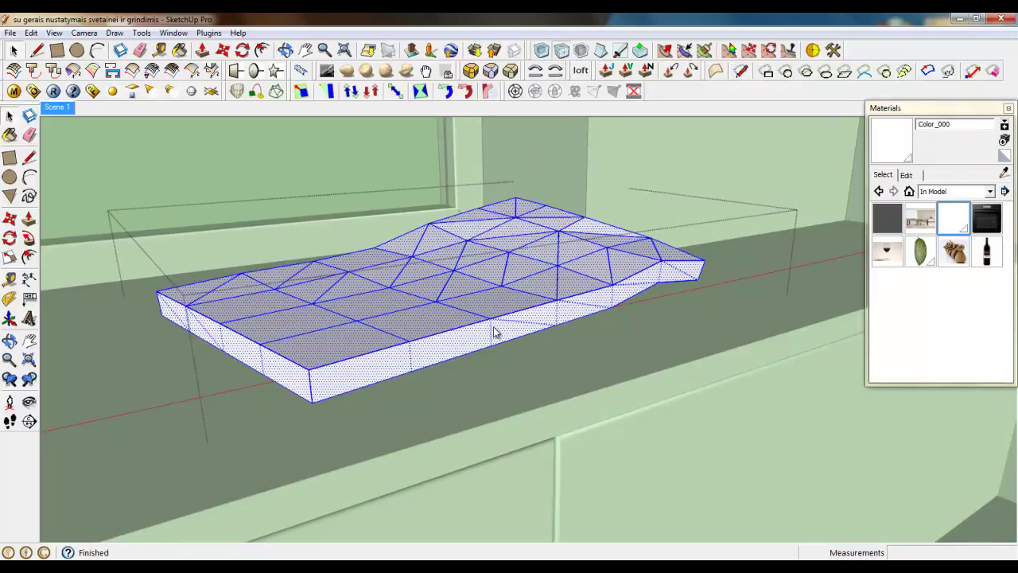
Step: Select the entire subdivided mesh and apply Subdivide and Smooth with 2 iterations
{"action": "triple_click", "coordinate": [403, 278]}
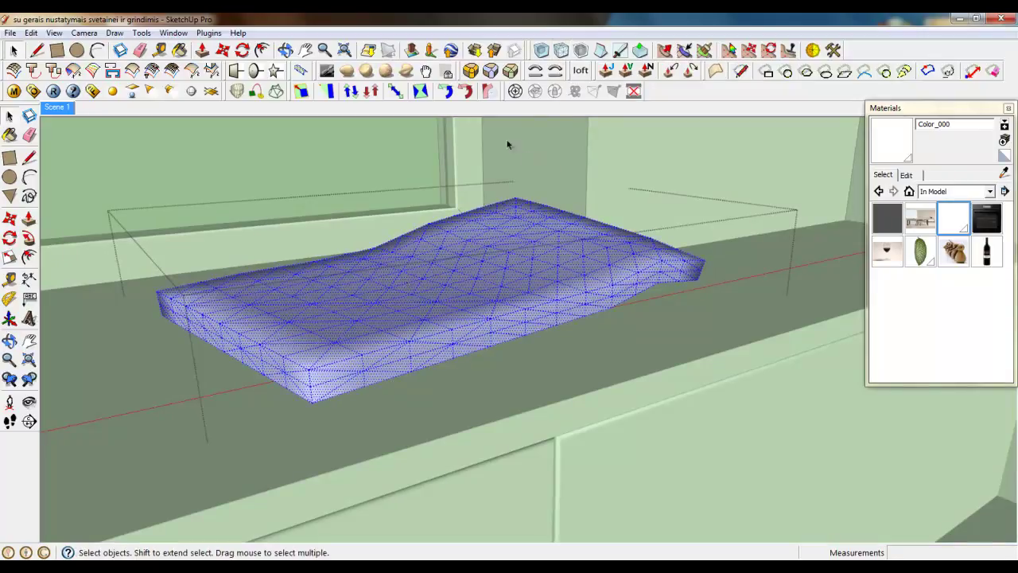
{"action": "left_click", "coordinate": [540, 51]}
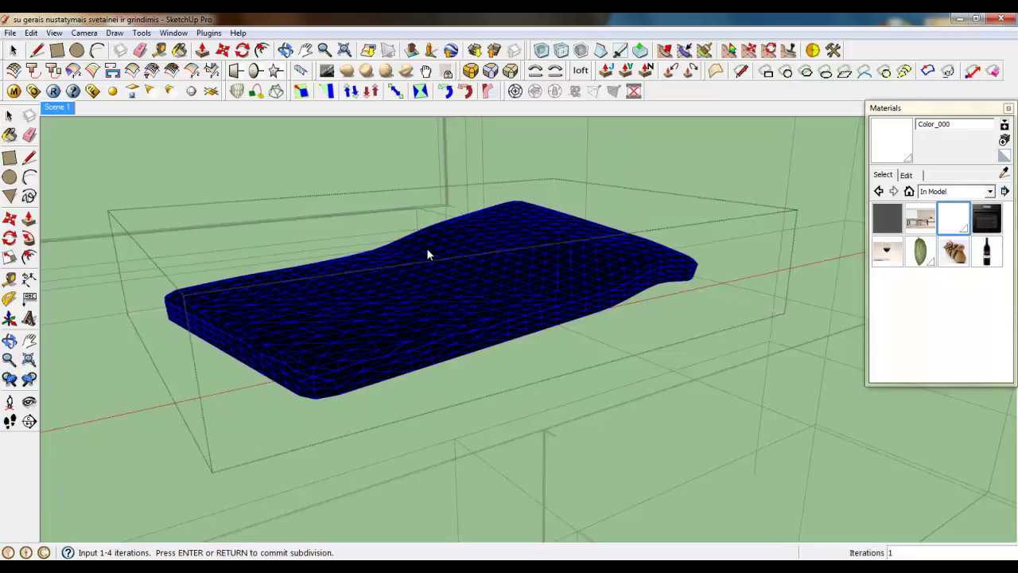
{"action": "key", "text": "Return"}
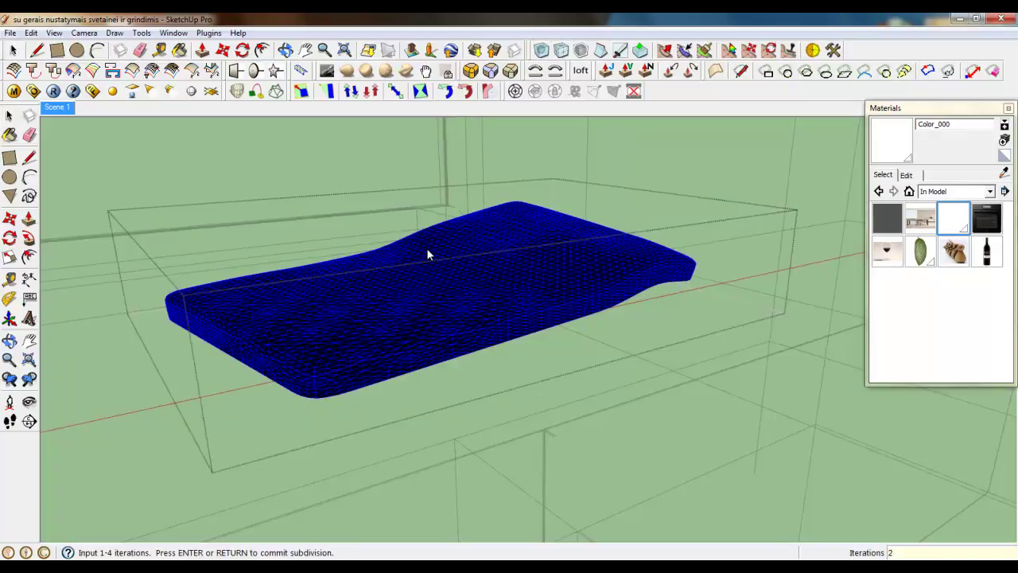
{"action": "key", "text": "Return"}
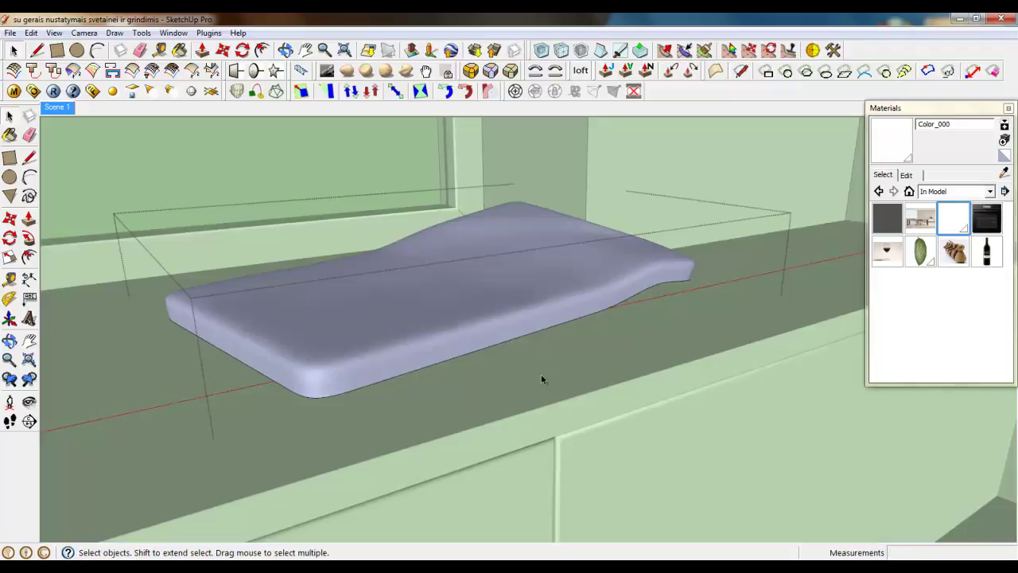
Step: Deselect the smoothed cushion-like mesh and close its group
{"action": "mouse_move", "coordinate": [541, 379]}
{"action": "middle_mouse_down"}
{"action": "mouse_move", "coordinate": [530, 386]}
{"action": "mouse_move", "coordinate": [460, 364]}
{"action": "mouse_move", "coordinate": [284, 402]}
{"action": "mouse_move", "coordinate": [424, 409]}
{"action": "mouse_move", "coordinate": [482, 272]}
{"action": "mouse_move", "coordinate": [232, 340]}
{"action": "mouse_move", "coordinate": [416, 389]}
{"action": "mouse_move", "coordinate": [422, 402]}
{"action": "middle_mouse_up"}
{"action": "left_click", "coordinate": [460, 364]}
{"action": "scroll", "coordinate": [233, 339], "scroll_direction": "down", "scroll_amount": 5}
{"action": "scroll", "coordinate": [422, 403], "scroll_direction": "down", "scroll_amount": 4}
{"action": "right_click", "coordinate": [570, 358]}
{"action": "left_click", "coordinate": [594, 367]}
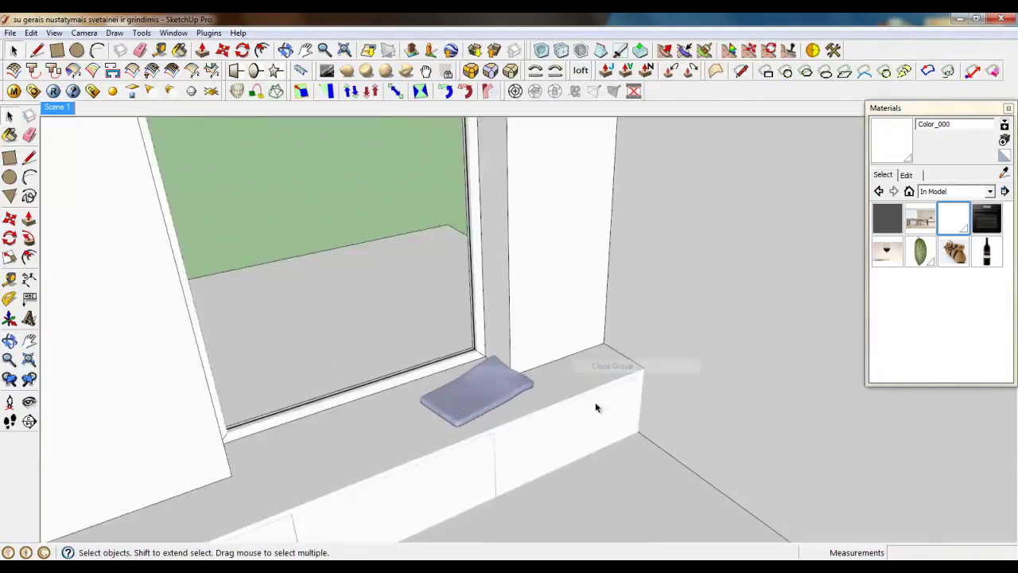
Step: Draw a circle with a 35 mm radius on the side wall of the window recess, near its upper corner beside the frame
{"action": "scroll", "coordinate": [595, 407], "scroll_direction": "down", "scroll_amount": 5}
{"action": "middle_click_drag", "start_coordinate": [573, 410], "coordinate": [501, 447]}
{"action": "scroll", "coordinate": [525, 244], "scroll_direction": "up", "scroll_amount": 4}
{"action": "scroll", "coordinate": [525, 264], "scroll_direction": "up", "scroll_amount": 3}
{"action": "middle_click_drag", "start_coordinate": [531, 278], "coordinate": [605, 184]}
{"action": "scroll", "coordinate": [570, 398], "scroll_direction": "down", "scroll_amount": 3}
{"action": "scroll", "coordinate": [557, 186], "scroll_direction": "up", "scroll_amount": 3}
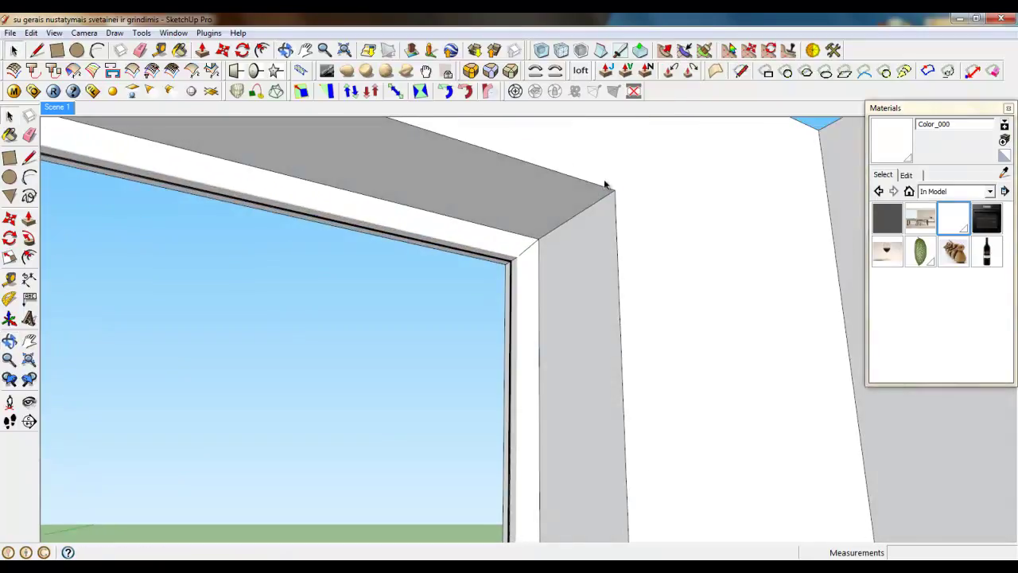
{"action": "scroll", "coordinate": [538, 253], "scroll_direction": "up", "scroll_amount": 1}
{"action": "middle_click_drag", "start_coordinate": [538, 254], "coordinate": [625, 268]}
{"action": "scroll", "coordinate": [625, 269], "scroll_direction": "up", "scroll_amount": 2}
{"action": "left_click", "coordinate": [589, 264]}
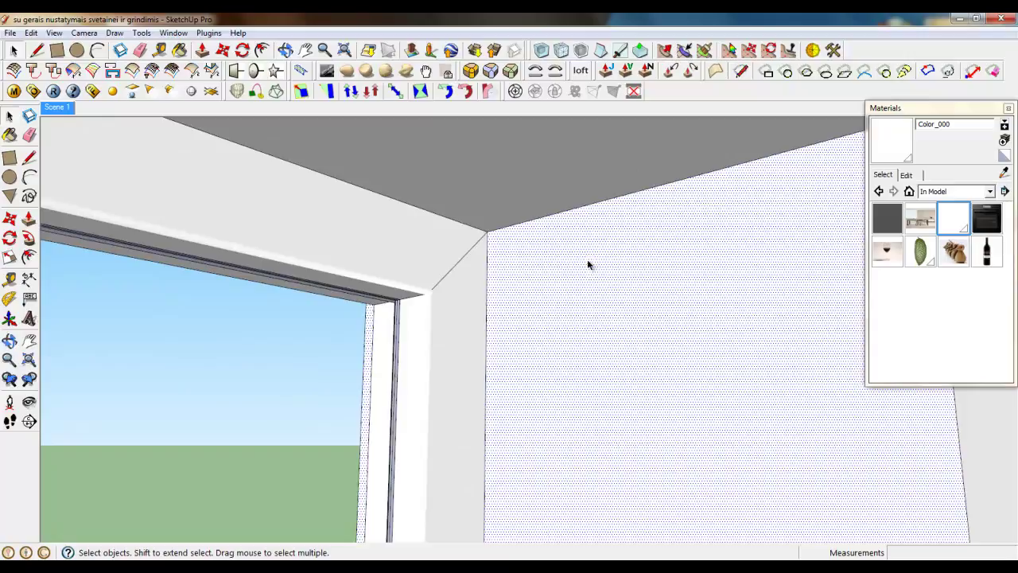
{"action": "left_click", "coordinate": [78, 52]}
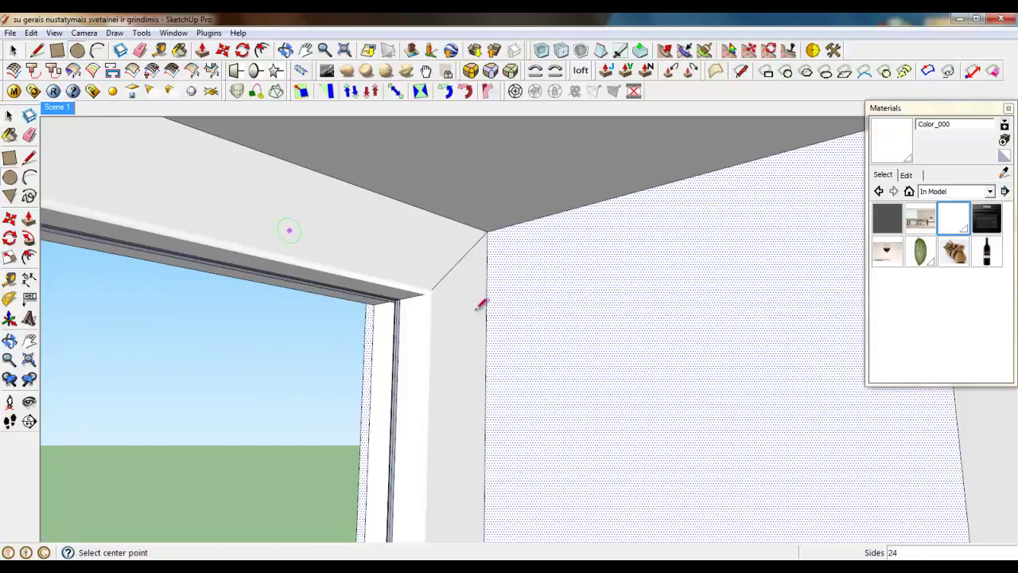
{"action": "left_click", "coordinate": [597, 273]}
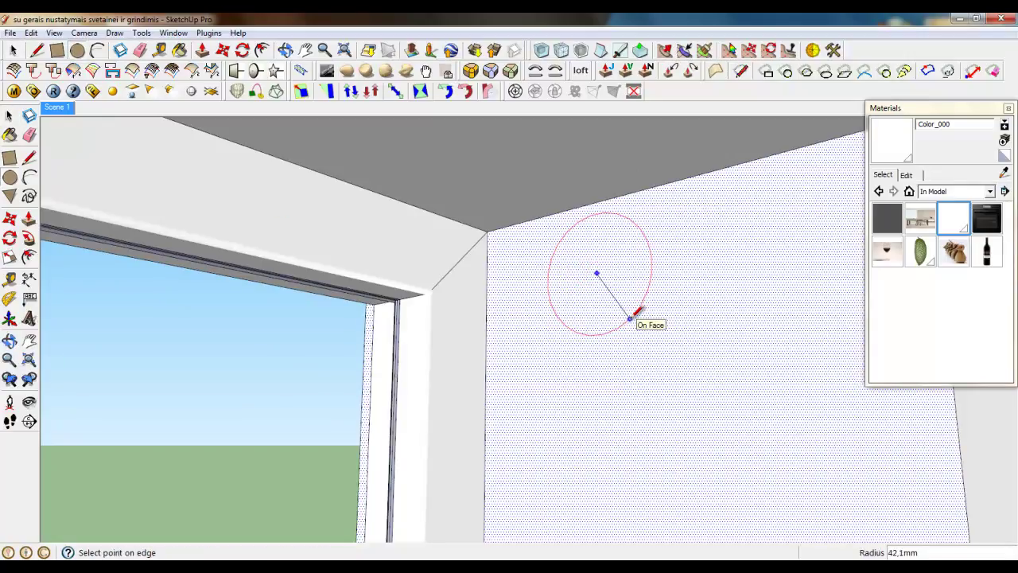
{"action": "left_click", "coordinate": [630, 319]}
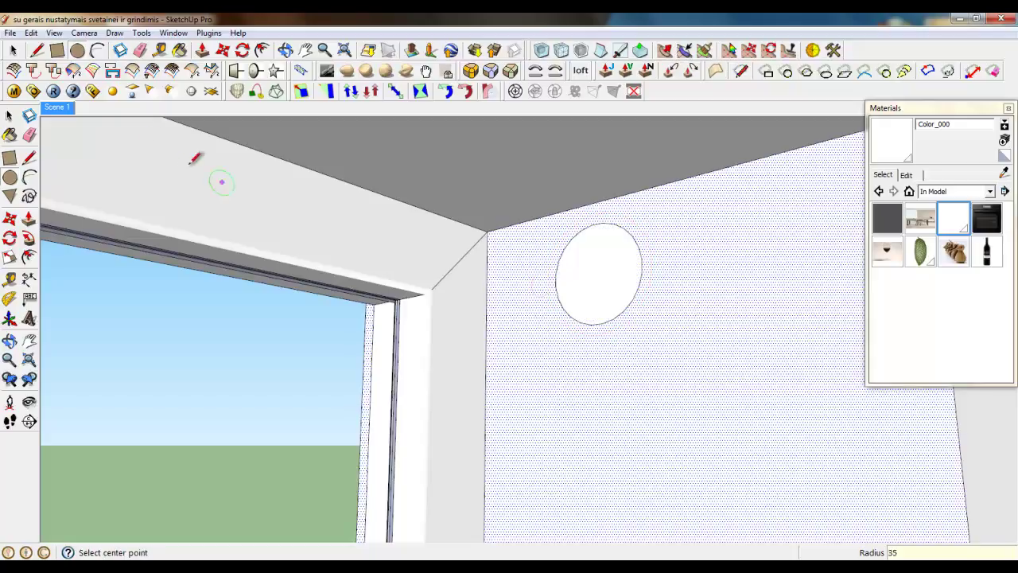
{"action": "left_click", "coordinate": [13, 51]}
Step: Make the circular face and its edge a group and open the group for editing
{"action": "scroll", "coordinate": [620, 281], "scroll_direction": "up", "scroll_amount": 1}
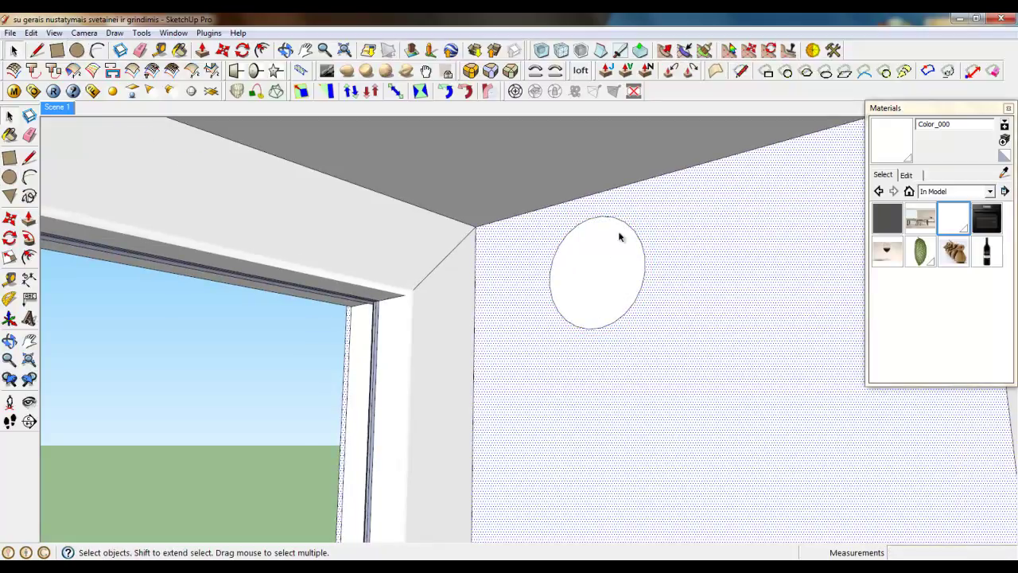
{"action": "left_click", "coordinate": [602, 275]}
{"action": "right_click", "coordinate": [602, 275]}
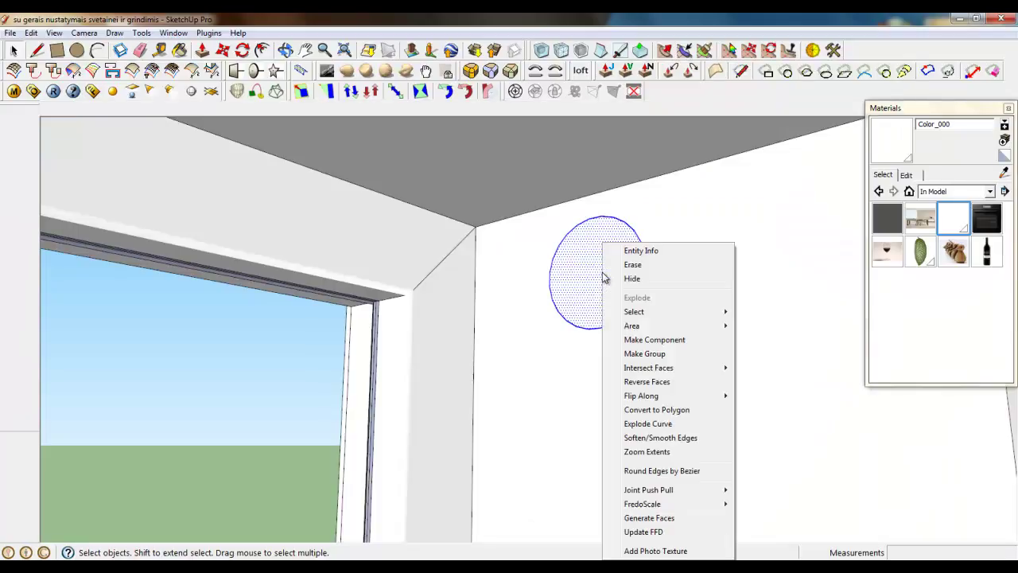
{"action": "left_click", "coordinate": [667, 361]}
{"action": "double_click", "coordinate": [602, 282]}
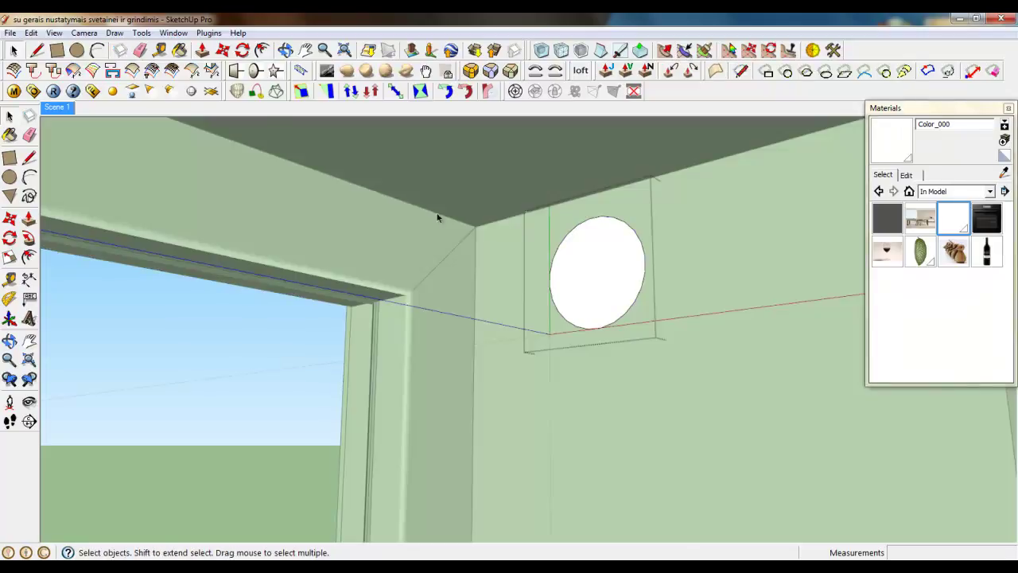
Step: Move the circular face 30 mm off the recess wall along the window's width
{"action": "left_click", "coordinate": [202, 50]}
{"action": "key", "text": "space"}
{"action": "left_click", "coordinate": [591, 273]}
{"action": "middle_click_drag", "start_coordinate": [537, 390], "coordinate": [576, 338]}
{"action": "key", "text": "m"}
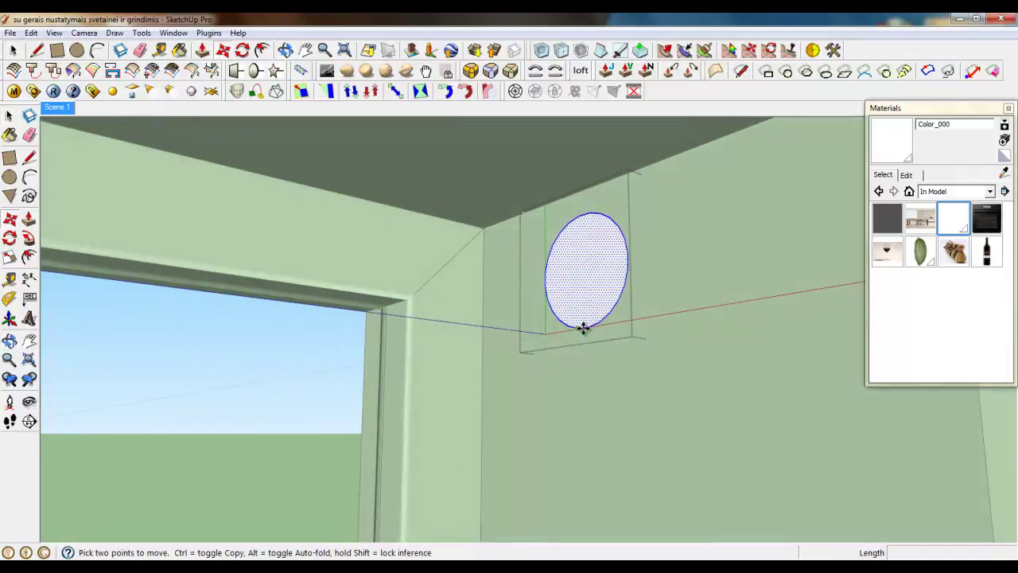
{"action": "left_click", "coordinate": [584, 328]}
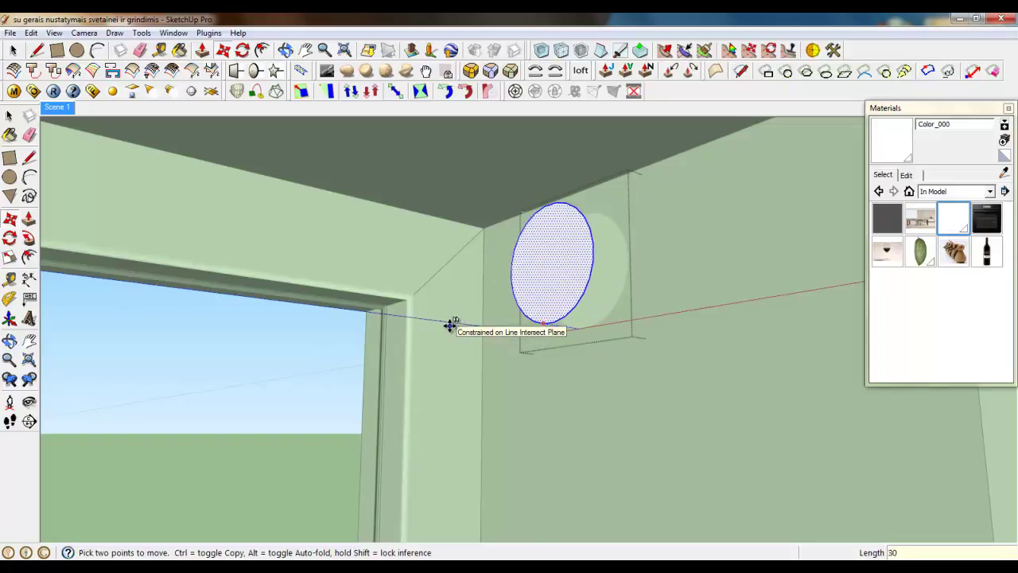
{"action": "key", "text": "Return"}
Step: Push/Pull the circular face about 1613 mm across the window head to form a long roller near the opposite recess wall
{"action": "left_click", "coordinate": [205, 53]}
{"action": "left_click", "coordinate": [521, 250]}
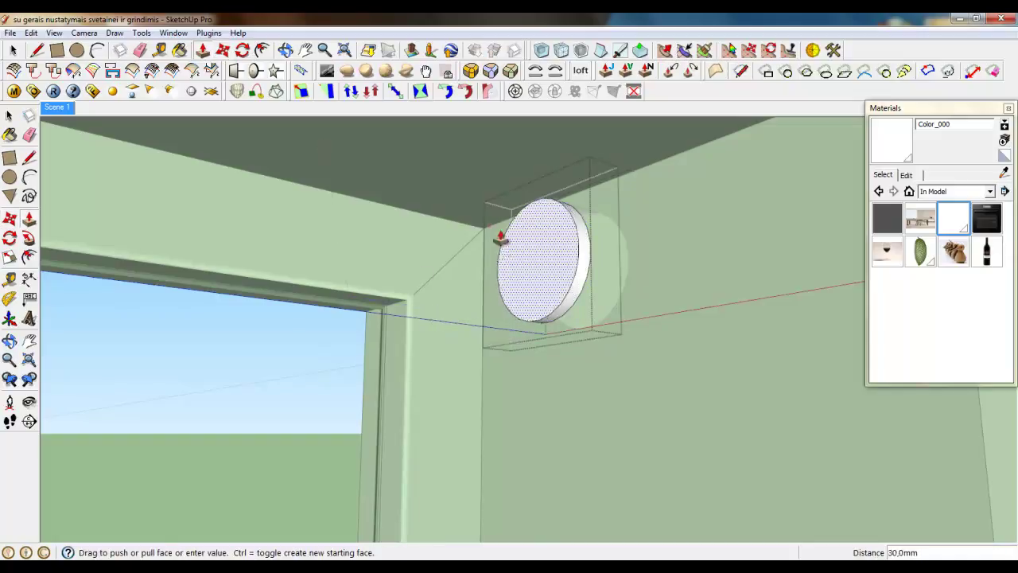
{"action": "middle_click_drag", "start_coordinate": [422, 222], "coordinate": [278, 325]}
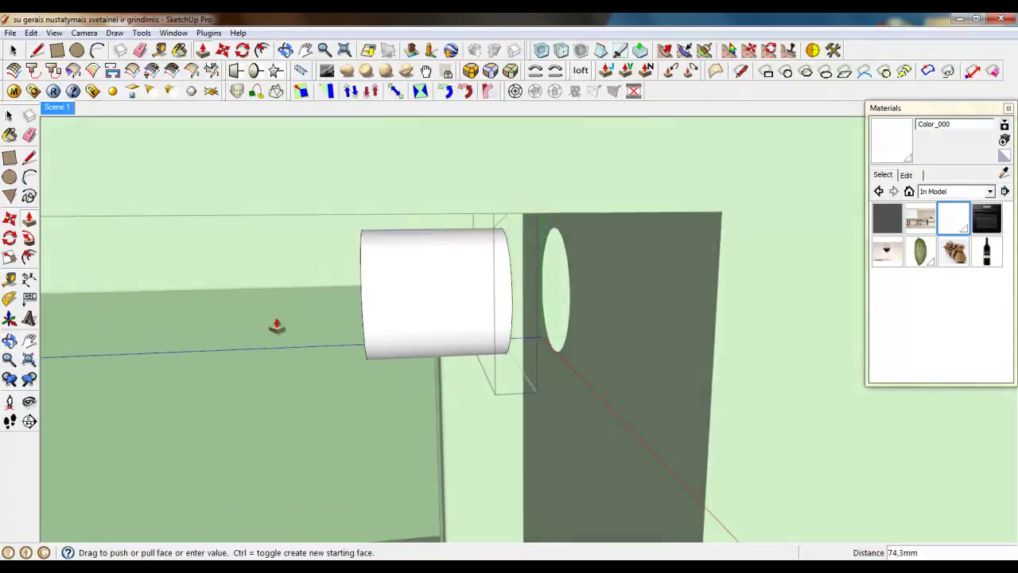
{"action": "scroll", "coordinate": [702, 350], "scroll_direction": "down", "scroll_amount": 10}
{"action": "scroll", "coordinate": [703, 350], "scroll_direction": "down", "scroll_amount": 5}
{"action": "scroll", "coordinate": [412, 350], "scroll_direction": "up", "scroll_amount": 8}
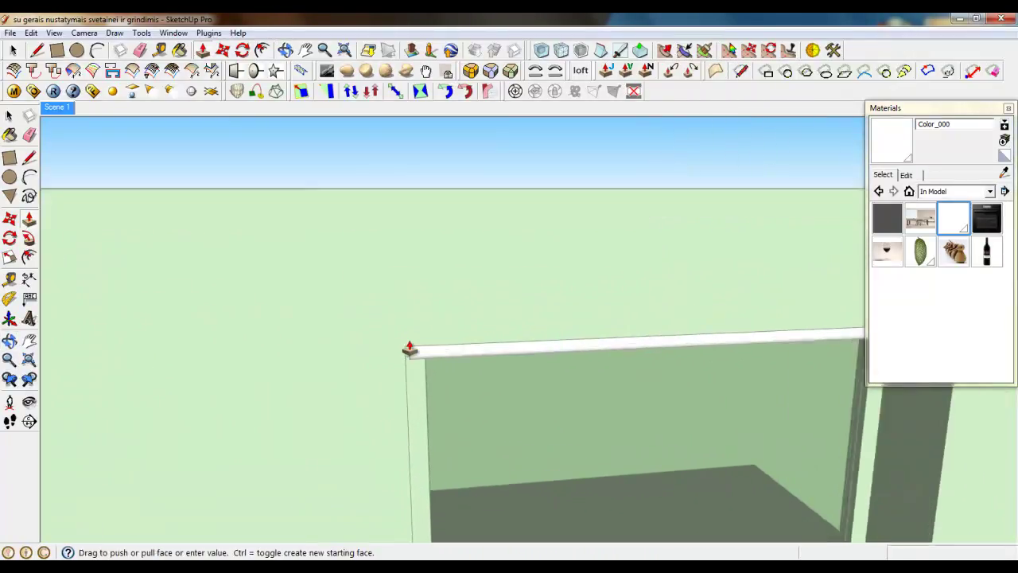
{"action": "middle_click_drag", "start_coordinate": [412, 350], "coordinate": [357, 211]}
{"action": "scroll", "coordinate": [377, 242], "scroll_direction": "up", "scroll_amount": 5}
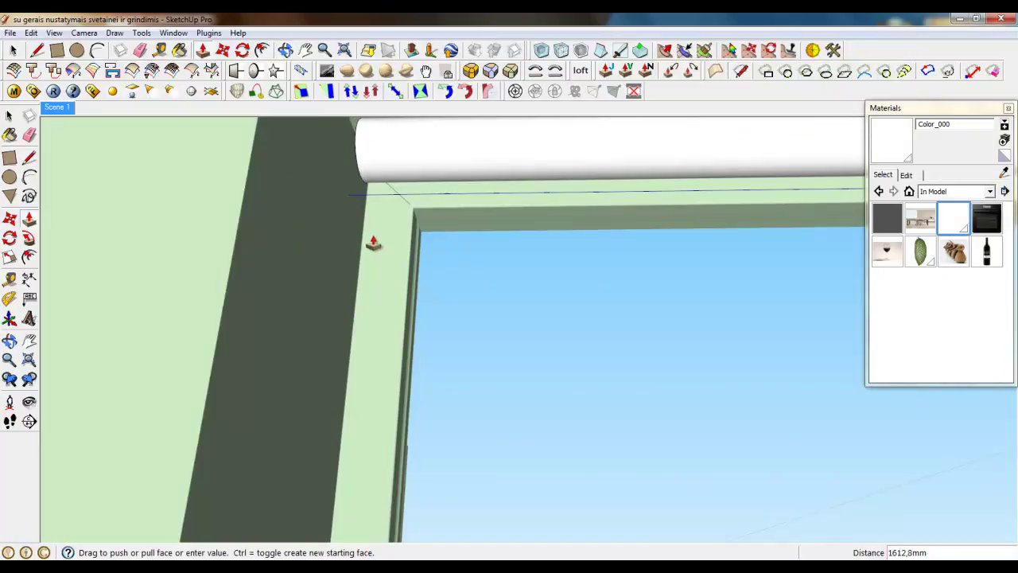
{"action": "middle_click_drag", "start_coordinate": [370, 238], "coordinate": [411, 386]}
Step: Copy the circular edge at the roller's far end 30 mm inward along its length
{"action": "left_click", "coordinate": [14, 51]}
{"action": "scroll", "coordinate": [382, 246], "scroll_direction": "up", "scroll_amount": 2}
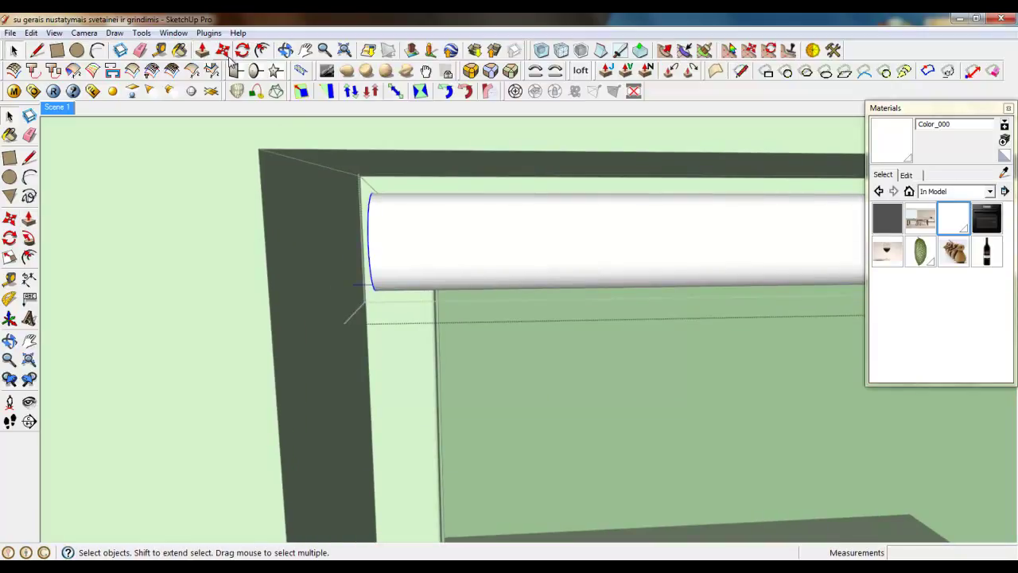
{"action": "left_click", "coordinate": [223, 51]}
{"action": "left_click", "coordinate": [368, 210]}
{"action": "key", "text": "ctrl"}
{"action": "left_click", "coordinate": [413, 218]}
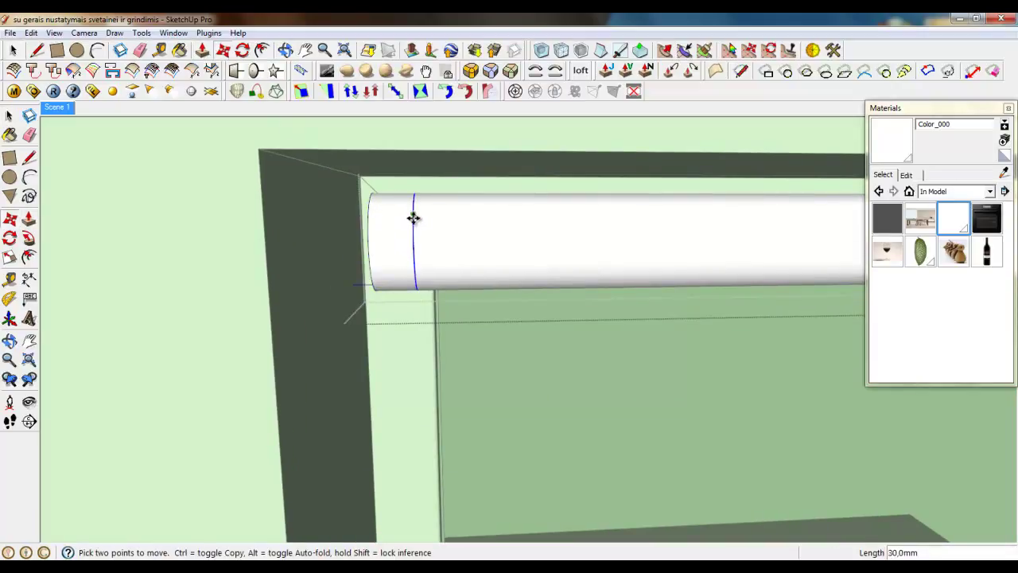
Step: Copy the new ring edge a few millimetres further inward to outline a narrow band around the roller
{"action": "scroll", "coordinate": [413, 218], "scroll_direction": "up", "scroll_amount": 2}
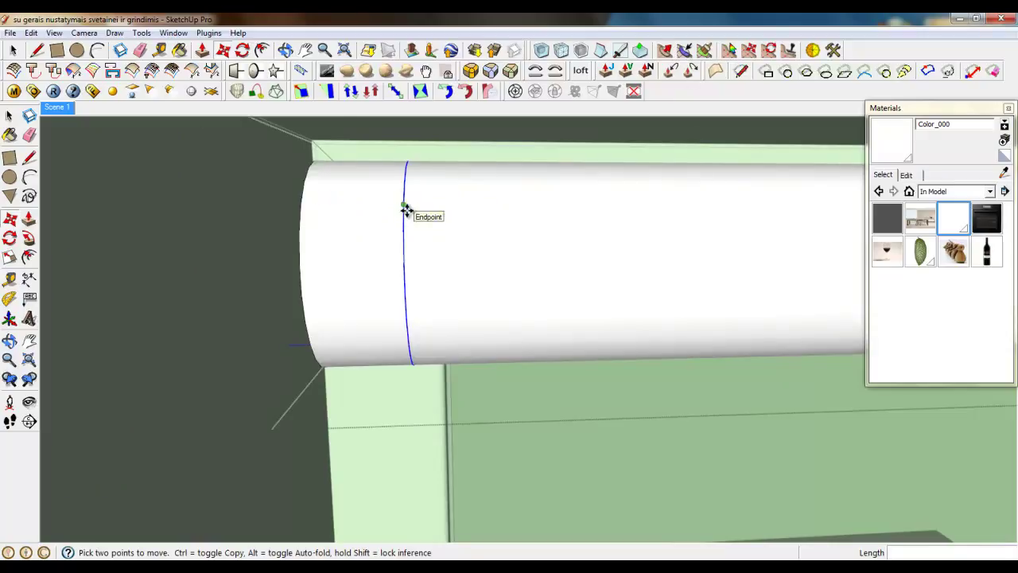
{"action": "left_click", "coordinate": [406, 209]}
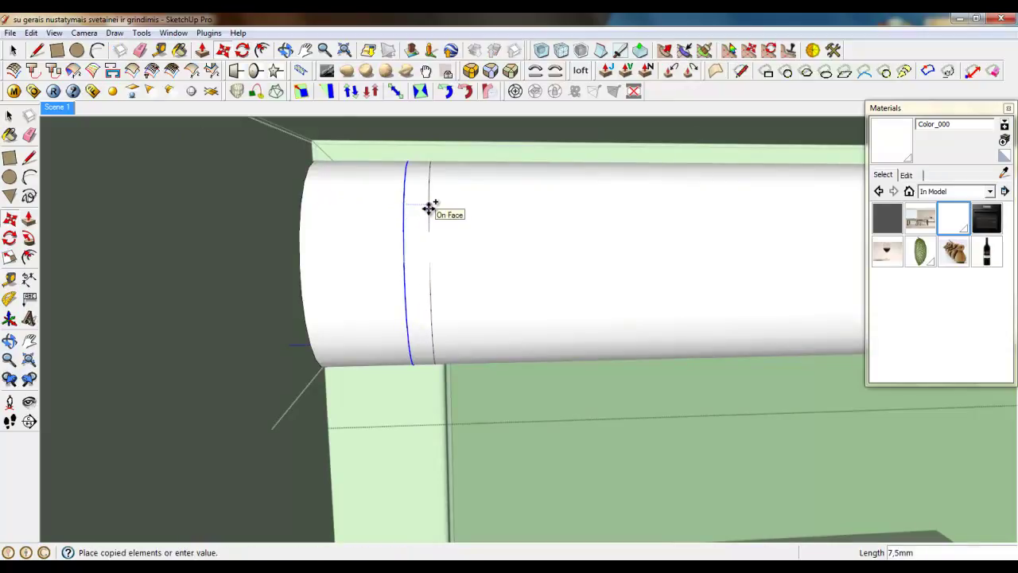
{"action": "left_click", "coordinate": [429, 208]}
{"action": "scroll", "coordinate": [268, 241], "scroll_direction": "down", "scroll_amount": 3}
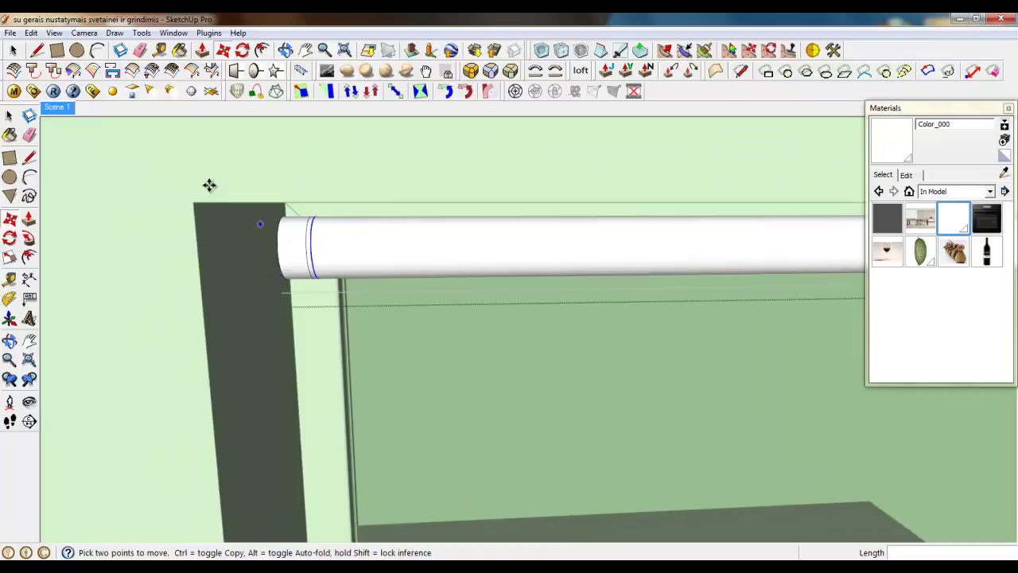
Step: Copy the circular edge at the roller's other end, beside the original circle's wall, 30 mm inward
{"action": "left_click", "coordinate": [15, 50]}
{"action": "scroll", "coordinate": [74, 268], "scroll_direction": "down", "scroll_amount": 4}
{"action": "scroll", "coordinate": [420, 297], "scroll_direction": "up", "scroll_amount": 2}
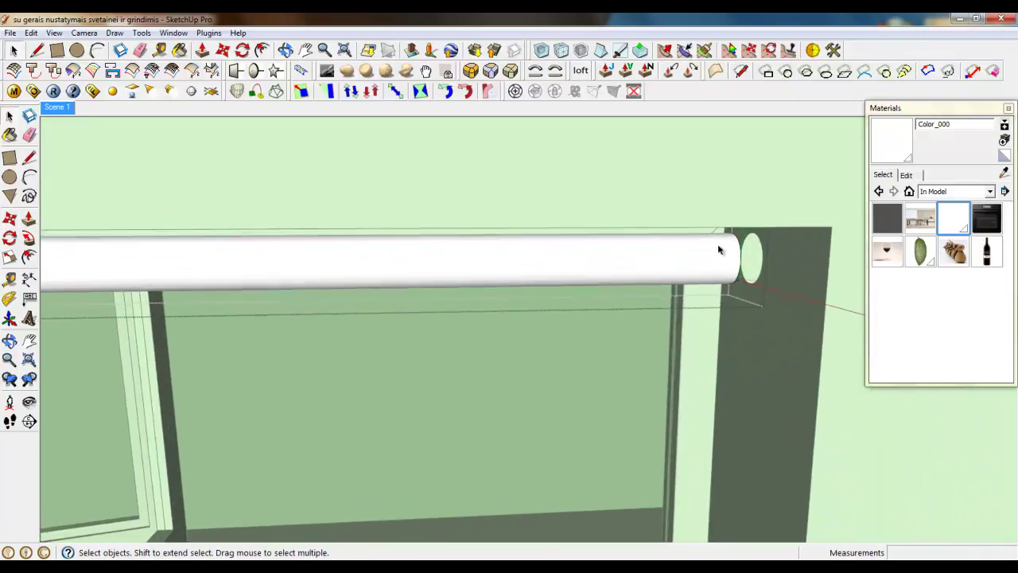
{"action": "scroll", "coordinate": [717, 244], "scroll_direction": "up", "scroll_amount": 4}
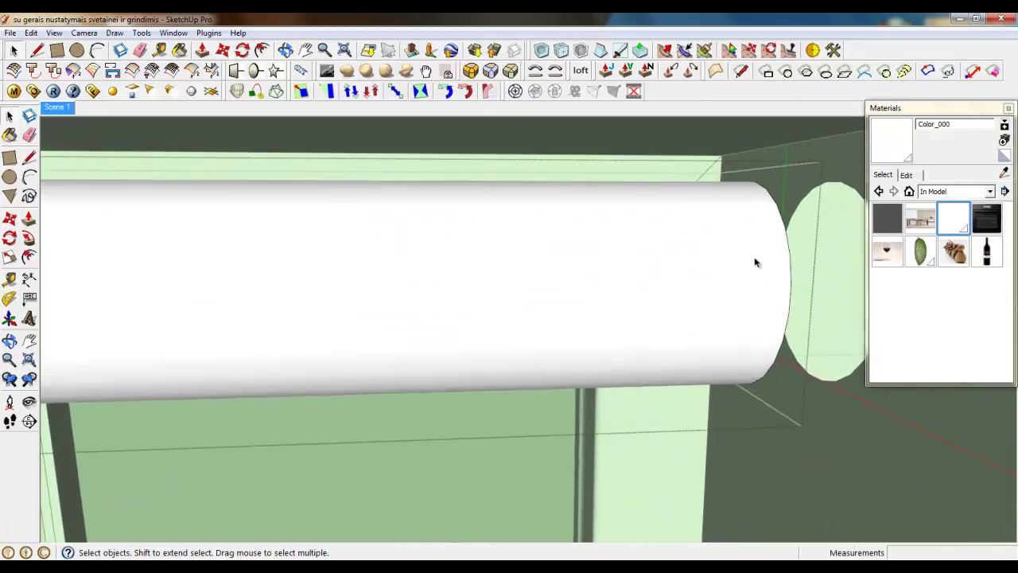
{"action": "left_click", "coordinate": [223, 50]}
{"action": "key", "text": "ctrl"}
{"action": "left_click", "coordinate": [795, 284]}
{"action": "type", "text": "3"}
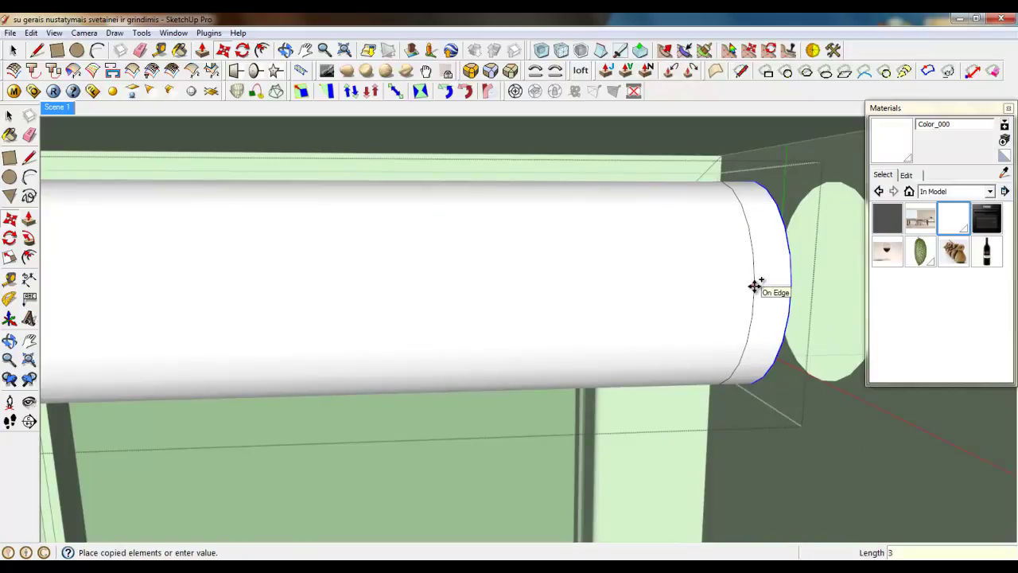
{"action": "type", "text": ",0"}
{"action": "key", "text": "Return"}
Step: Copy this end's ring edge another 5 mm inward to outline a matching narrow band
{"action": "key", "text": "ctrl"}
{"action": "left_click", "coordinate": [696, 298]}
{"action": "key", "text": "Return"}
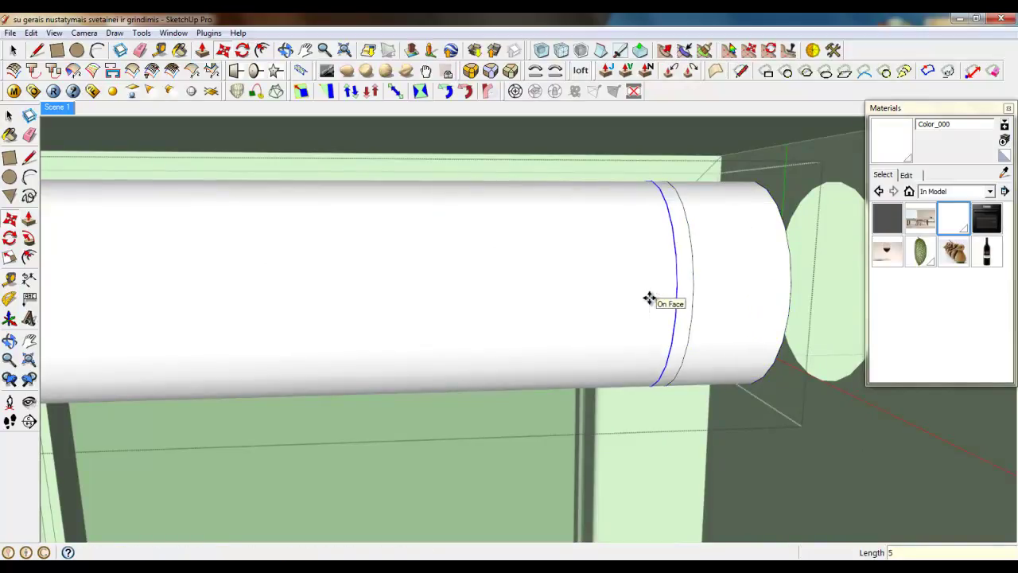
Step: Delete the narrow band of surface between the two ring edges near this end of the roller
{"action": "scroll", "coordinate": [617, 295], "scroll_direction": "down", "scroll_amount": 2}
{"action": "key", "text": "space"}
{"action": "scroll", "coordinate": [624, 258], "scroll_direction": "up", "scroll_amount": 2}
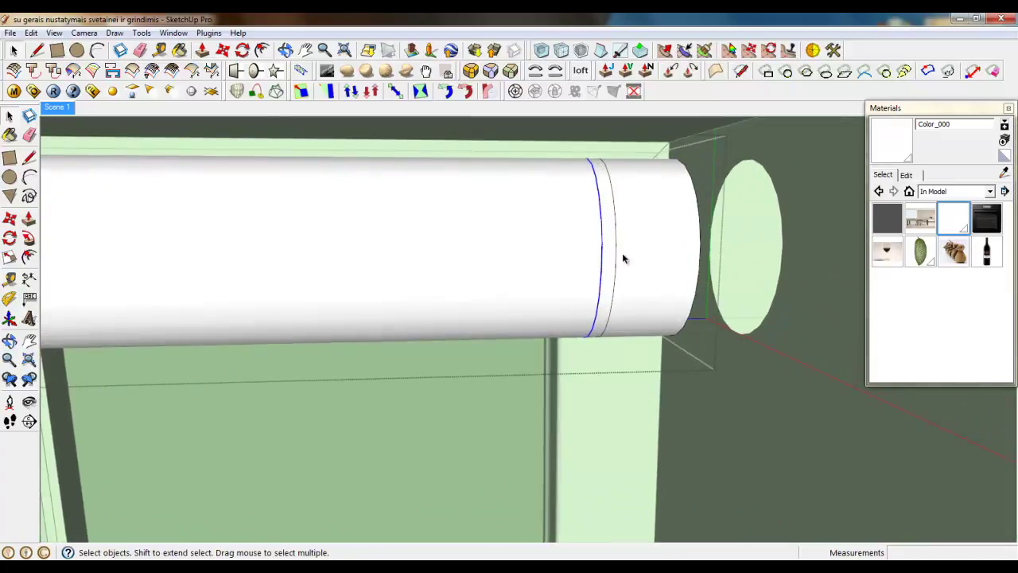
{"action": "left_click", "coordinate": [610, 238]}
{"action": "key", "text": "Delete"}
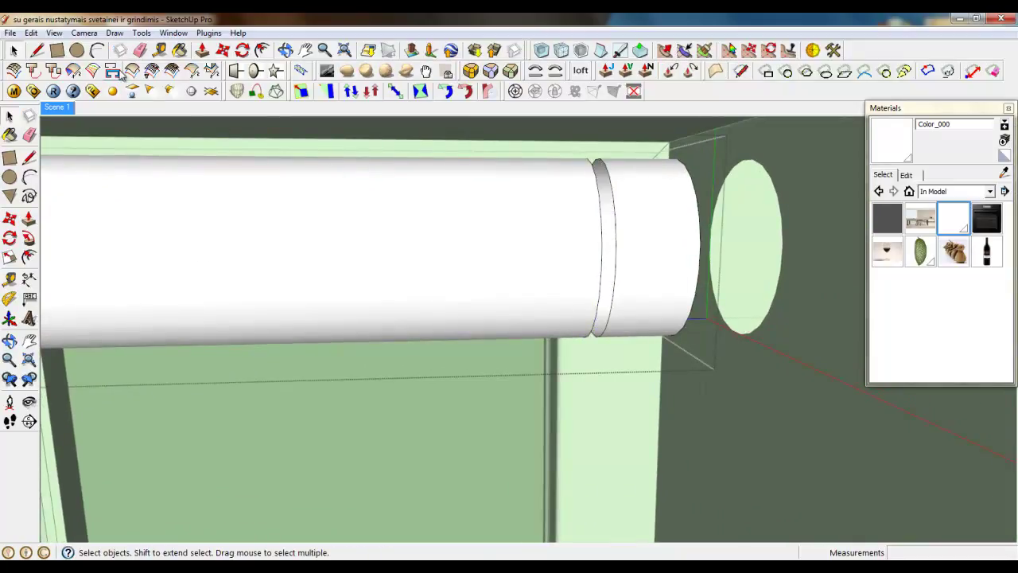
Step: Cap the open inner side of the short end piece by drawing an edge across its ring
{"action": "left_click", "coordinate": [39, 50]}
{"action": "left_click", "coordinate": [603, 166]}
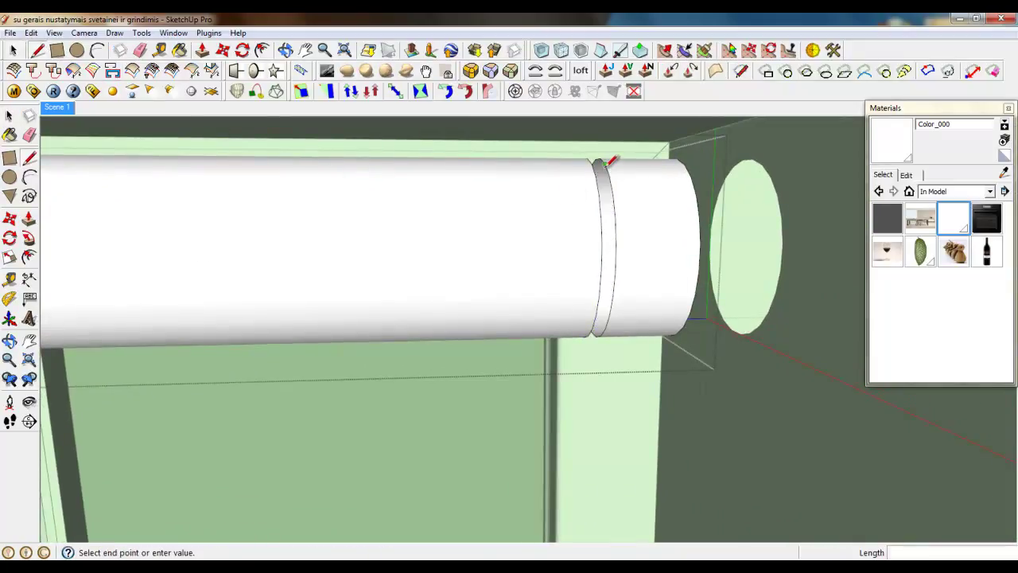
{"action": "left_click", "coordinate": [613, 278]}
{"action": "right_click", "coordinate": [611, 230]}
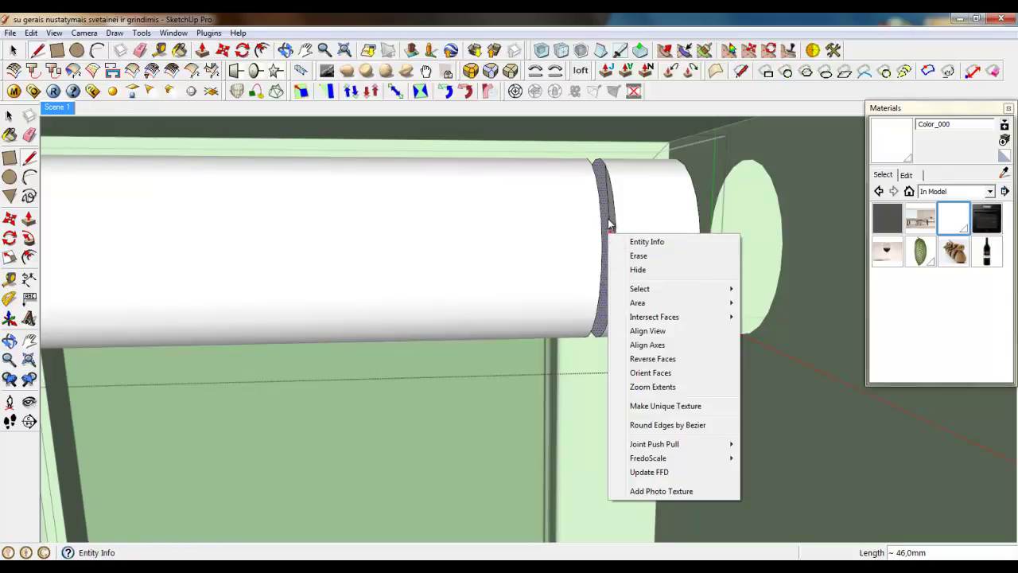
{"action": "right_click", "coordinate": [612, 219]}
Step: Cap the main tube's open end facing the gap with an edge across its ring, and erase that helper edge
{"action": "scroll", "coordinate": [582, 235], "scroll_direction": "up", "scroll_amount": 2}
{"action": "middle_click_drag", "start_coordinate": [580, 236], "coordinate": [512, 243]}
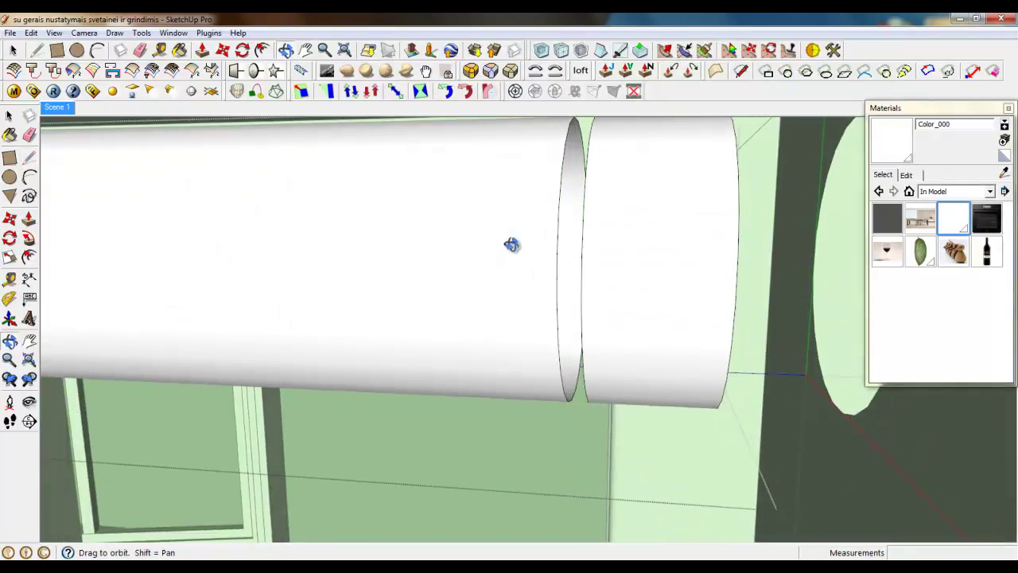
{"action": "left_click", "coordinate": [560, 191]}
{"action": "left_click", "coordinate": [579, 389]}
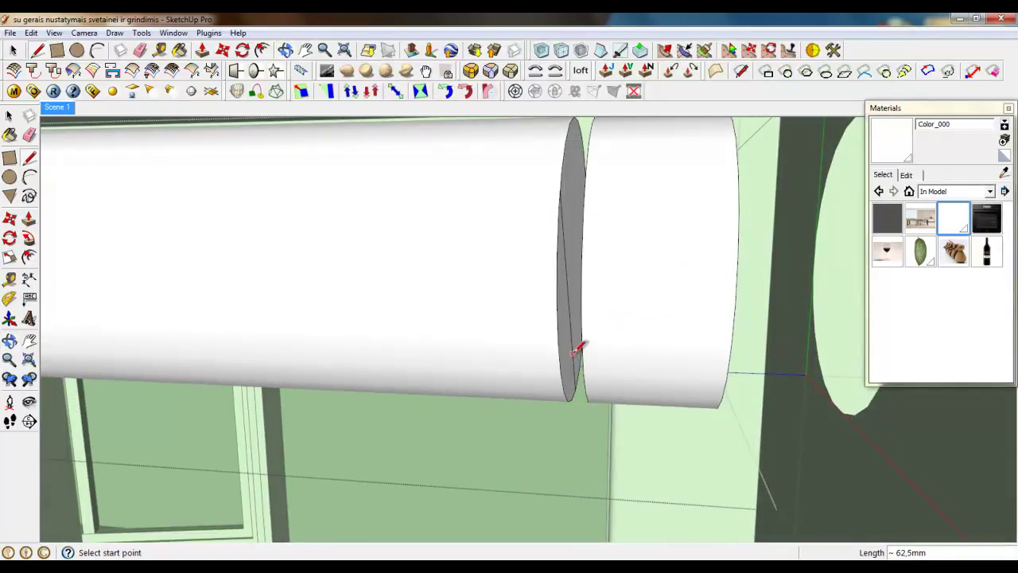
{"action": "right_click", "coordinate": [580, 353]}
{"action": "left_click", "coordinate": [603, 376]}
Step: Offset the tube's end face inward about 7.2 mm and extrude the inner circle 5 mm across the gap to the end piece
{"action": "left_click", "coordinate": [262, 50]}
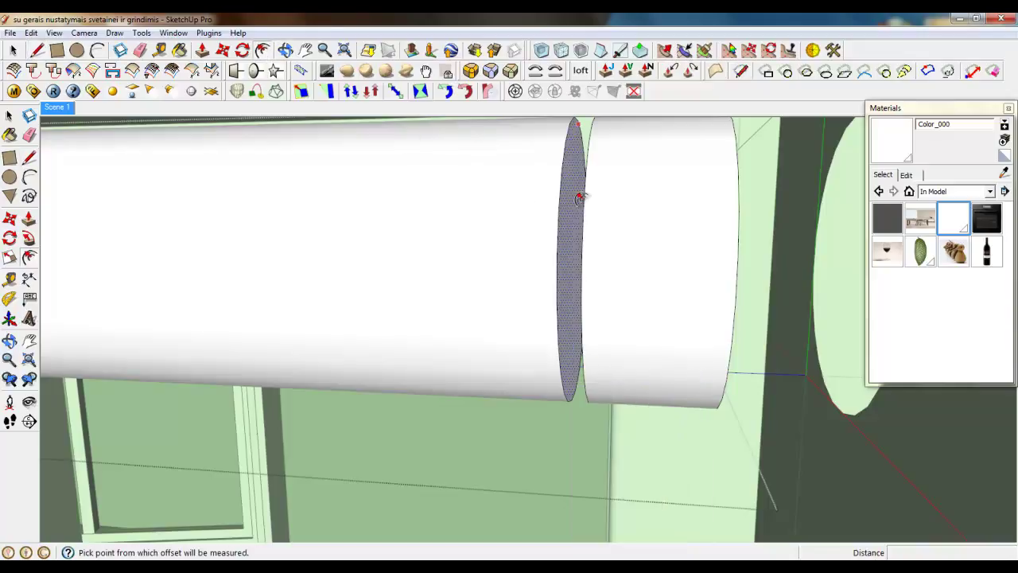
{"action": "left_click", "coordinate": [579, 201]}
{"action": "left_click", "coordinate": [570, 176]}
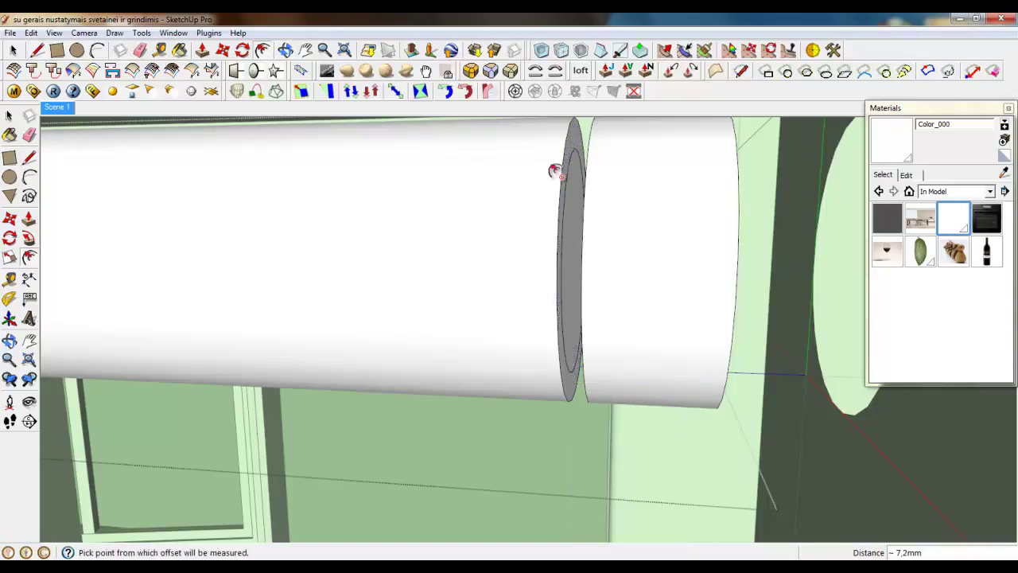
{"action": "left_click", "coordinate": [204, 52]}
{"action": "scroll", "coordinate": [550, 207], "scroll_direction": "up", "scroll_amount": 2}
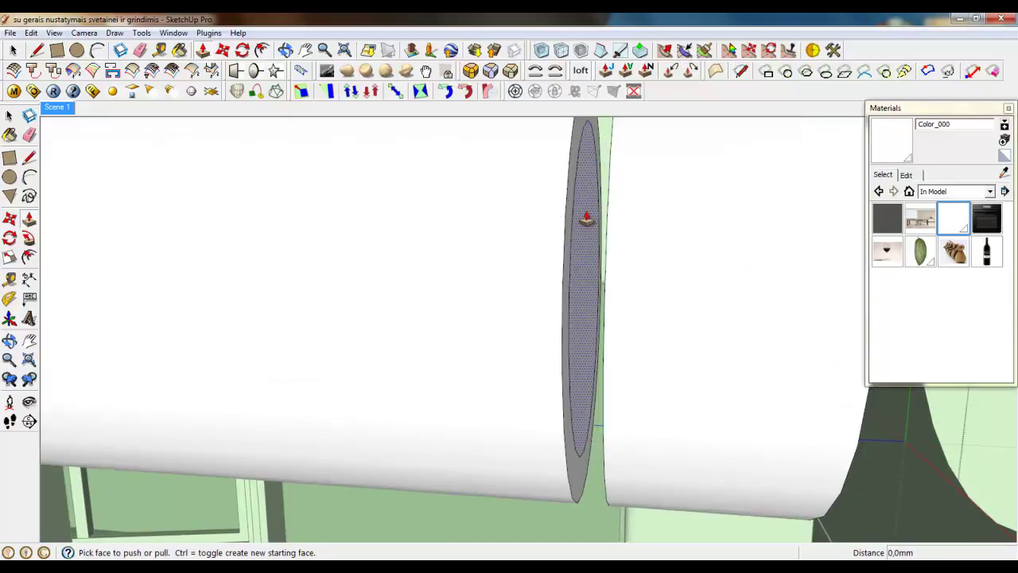
{"action": "middle_click_drag", "start_coordinate": [587, 218], "coordinate": [656, 230]}
{"action": "left_click", "coordinate": [576, 233]}
{"action": "left_click", "coordinate": [684, 187]}
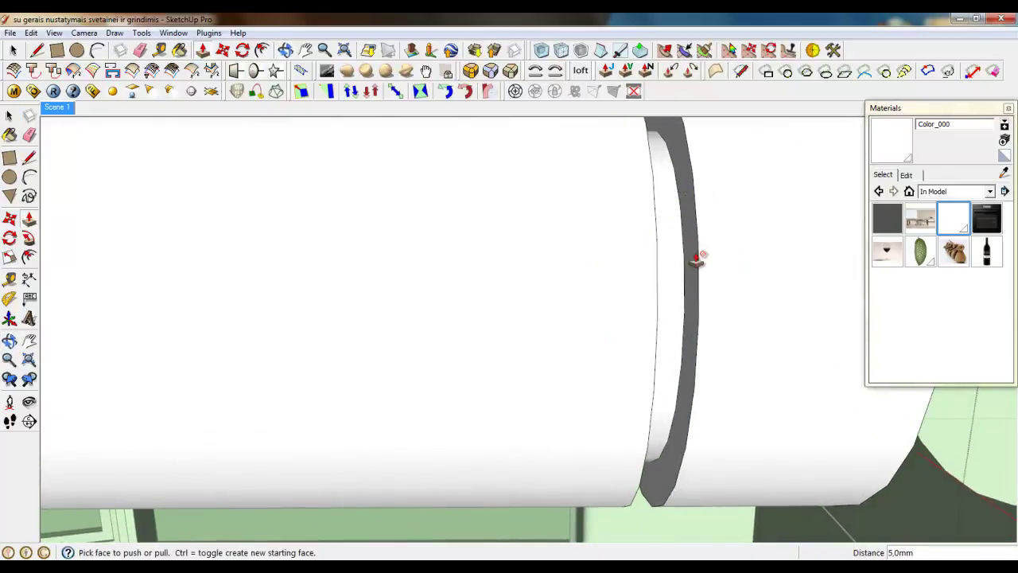
Step: Delete the narrow band of surface between the two ring edges at the roller's opposite end
{"action": "scroll", "coordinate": [697, 259], "scroll_direction": "down", "scroll_amount": 6}
{"action": "scroll", "coordinate": [404, 273], "scroll_direction": "up", "scroll_amount": 5}
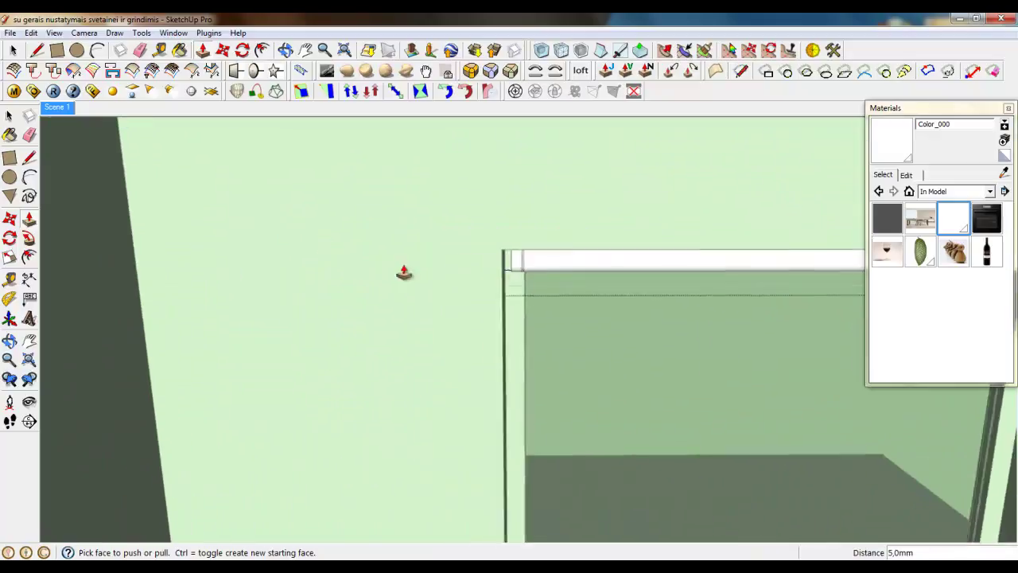
{"action": "scroll", "coordinate": [620, 254], "scroll_direction": "up", "scroll_amount": 2}
{"action": "scroll", "coordinate": [492, 274], "scroll_direction": "up", "scroll_amount": 3}
{"action": "key", "text": "space"}
{"action": "scroll", "coordinate": [559, 255], "scroll_direction": "up", "scroll_amount": 1}
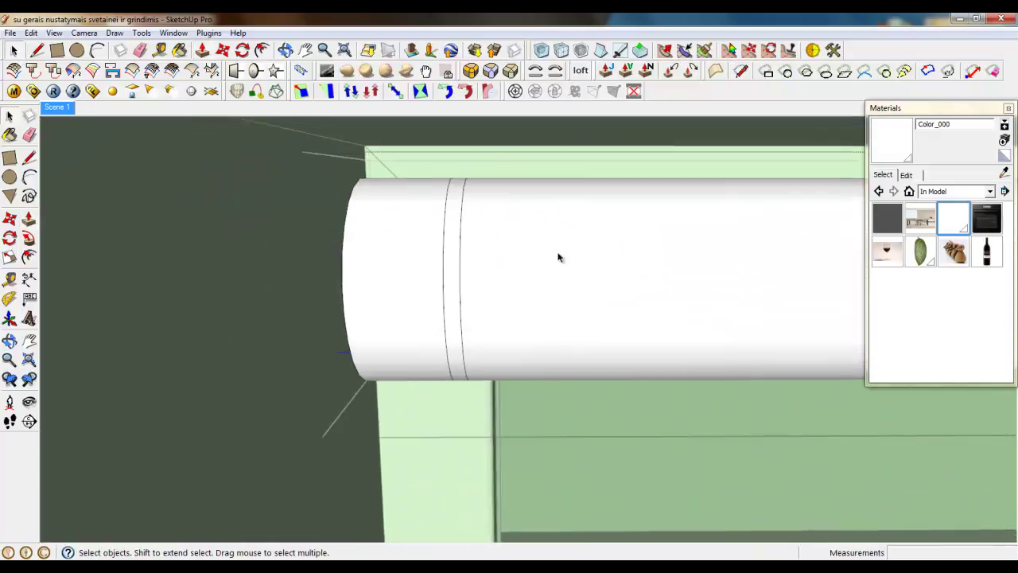
{"action": "scroll", "coordinate": [437, 221], "scroll_direction": "up", "scroll_amount": 2}
{"action": "scroll", "coordinate": [422, 228], "scroll_direction": "up", "scroll_amount": 2}
Step: Cap this end piece's open inner side with an edge drawn across its ring, and erase the helper edge
{"action": "middle_click_drag", "start_coordinate": [422, 227], "coordinate": [420, 364]}
{"action": "key", "text": "l"}
{"action": "left_click", "coordinate": [427, 150]}
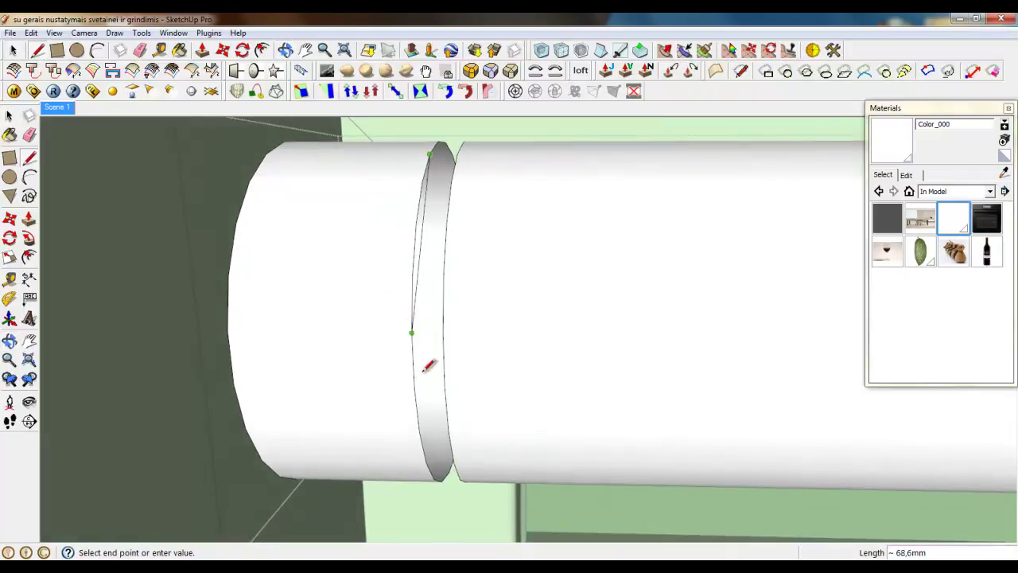
{"action": "left_click", "coordinate": [450, 468]}
{"action": "right_click", "coordinate": [435, 268]}
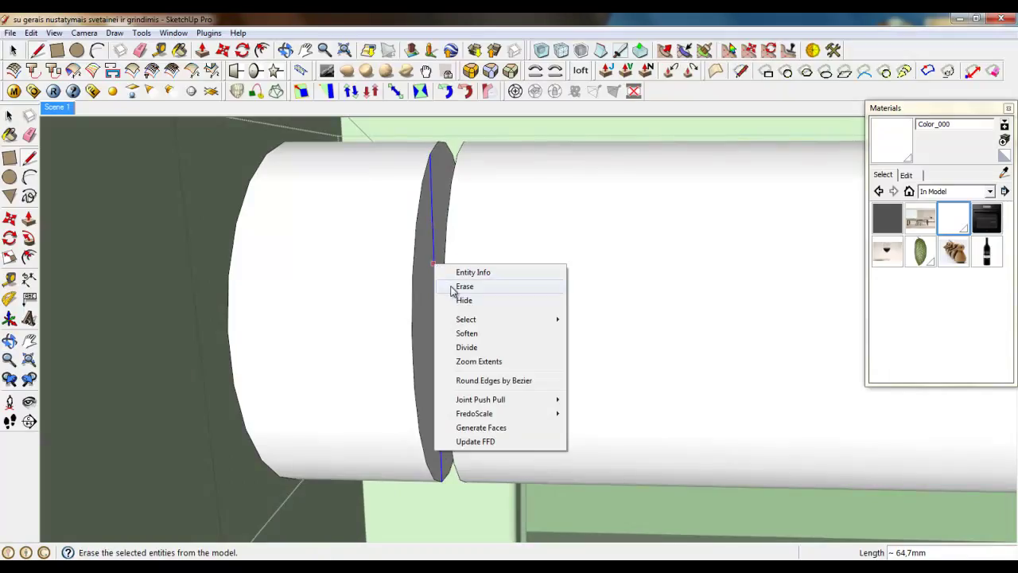
{"action": "left_click", "coordinate": [461, 282]}
Step: Close the main tube's open end beside this gap with a 70 mm edge across its ring, and erase that edge
{"action": "mouse_move", "coordinate": [478, 287]}
{"action": "middle_mouse_down"}
{"action": "mouse_move", "coordinate": [509, 291]}
{"action": "mouse_move", "coordinate": [502, 275]}
{"action": "middle_mouse_up"}
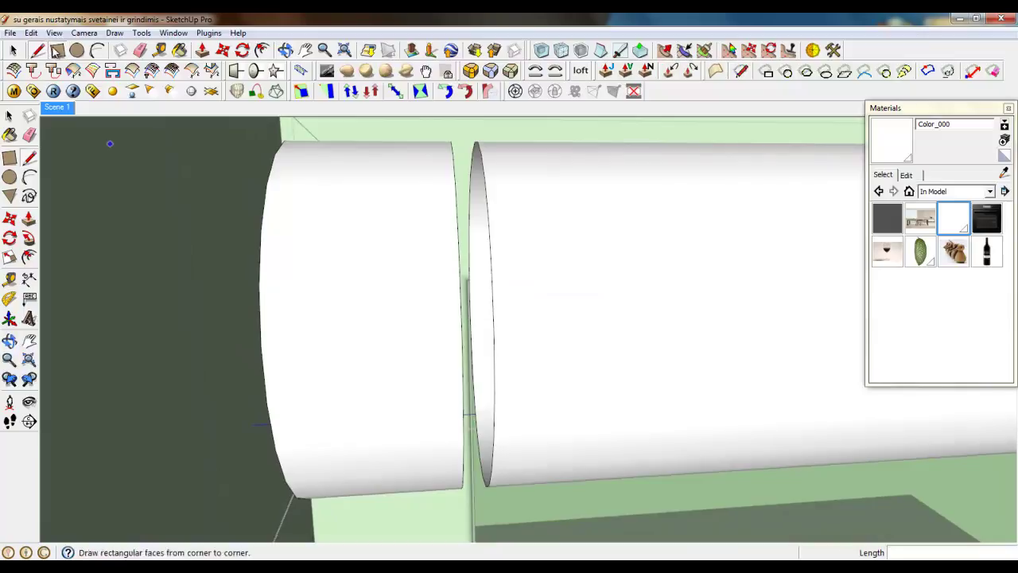
{"action": "left_click", "coordinate": [477, 145]}
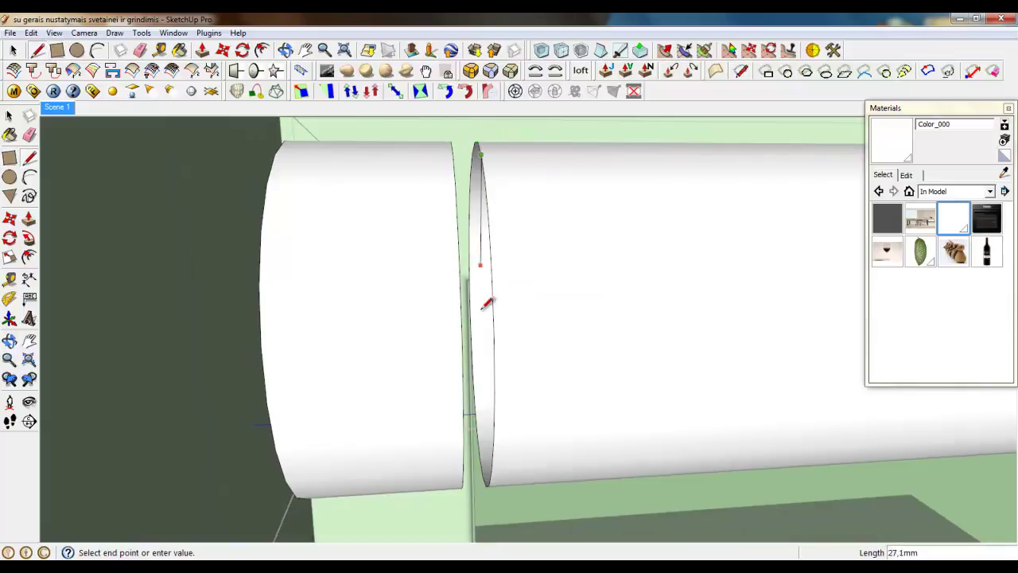
{"action": "left_click", "coordinate": [478, 428]}
{"action": "right_click", "coordinate": [478, 382]}
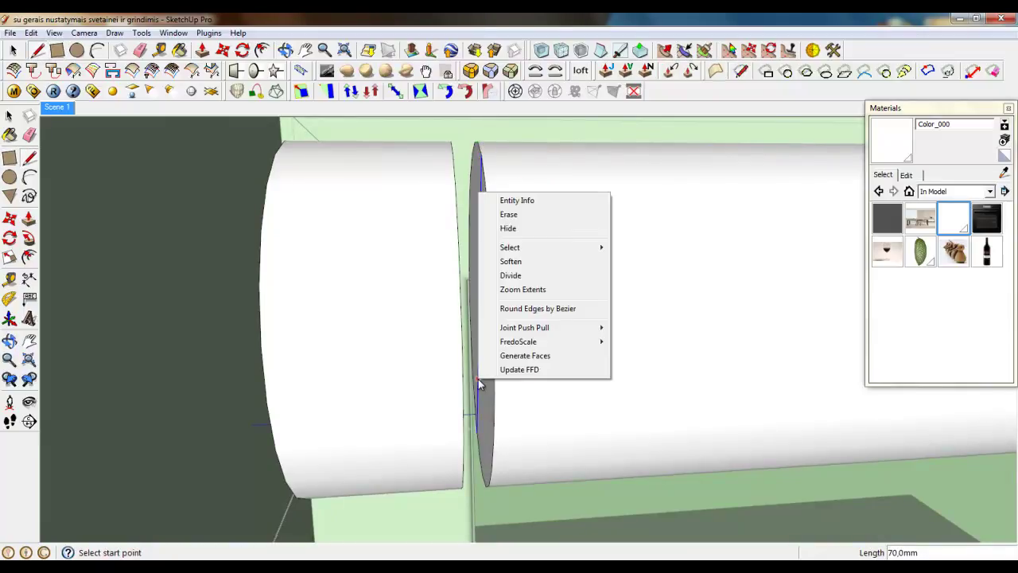
{"action": "left_click", "coordinate": [506, 213]}
Step: Offset this tube end's face inward and extrude the inner circle 5 mm to join the neighbouring end piece
{"action": "left_click", "coordinate": [263, 50]}
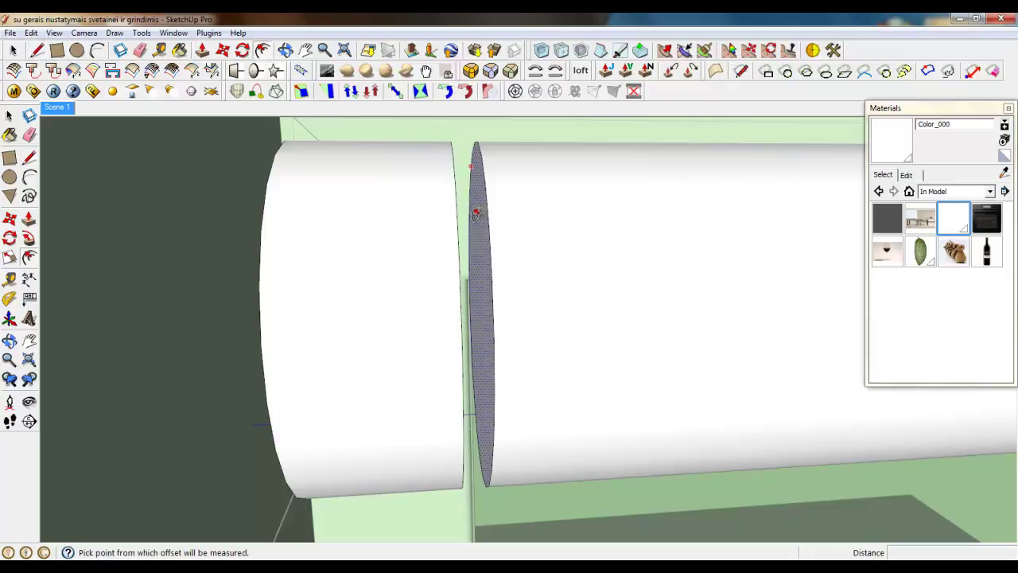
{"action": "left_click", "coordinate": [479, 213]}
{"action": "key", "text": "Escape"}
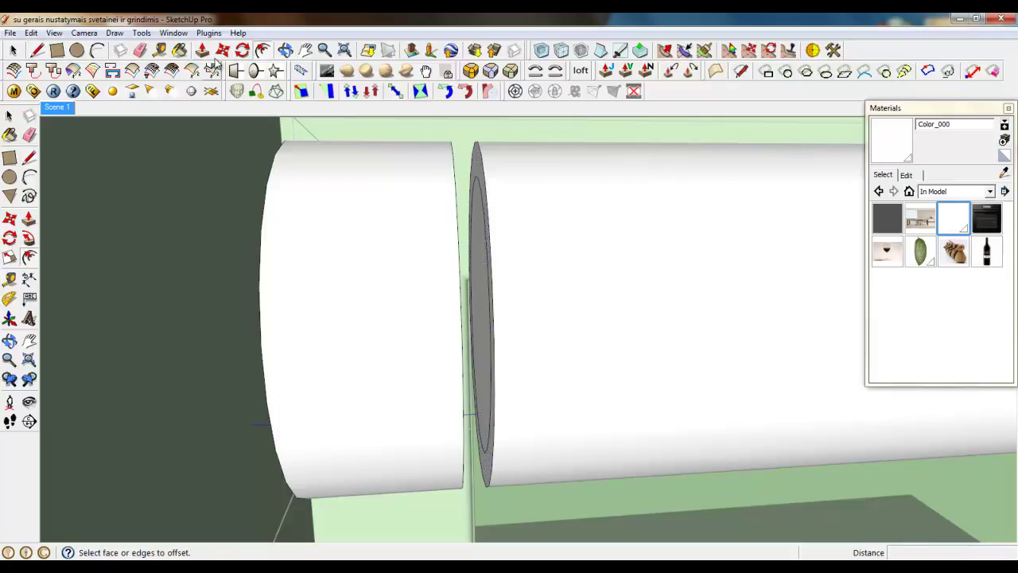
{"action": "key", "text": "p"}
{"action": "left_click", "coordinate": [483, 267]}
{"action": "middle_click_drag", "start_coordinate": [455, 267], "coordinate": [372, 259]}
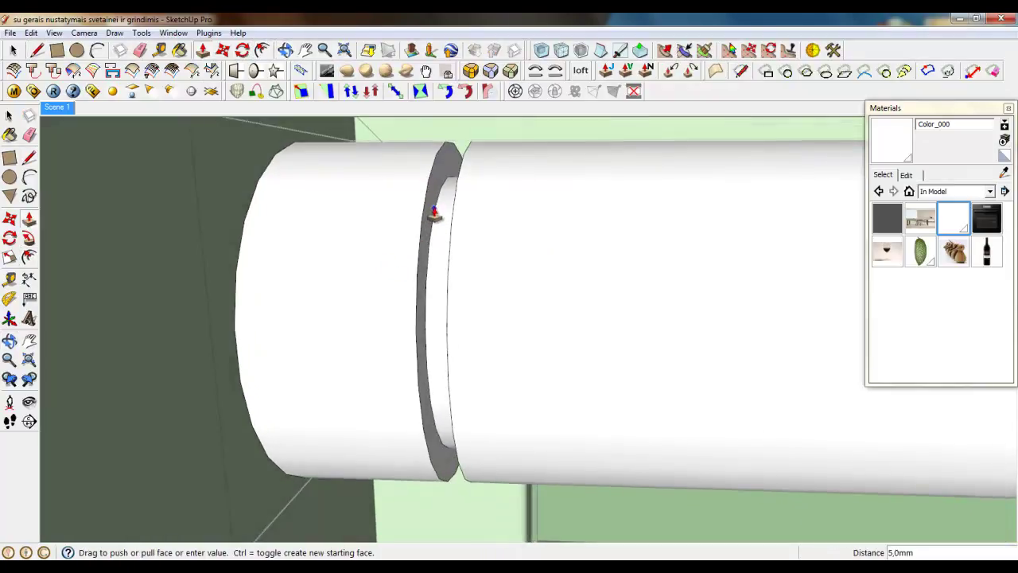
{"action": "left_click", "coordinate": [435, 214]}
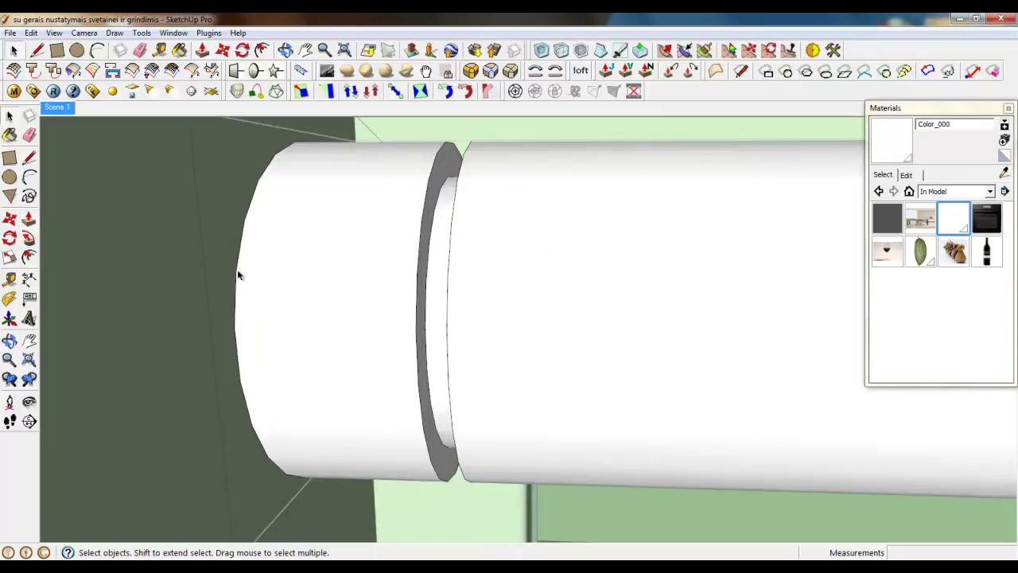
Step: Select the outer ring edges of the grooves and the end circles at both ends of the roller
{"action": "middle_click_drag", "start_coordinate": [237, 269], "coordinate": [570, 305]}
{"action": "scroll", "coordinate": [423, 252], "scroll_direction": "up", "scroll_amount": 3}
{"action": "scroll", "coordinate": [166, 290], "scroll_direction": "down", "scroll_amount": 10}
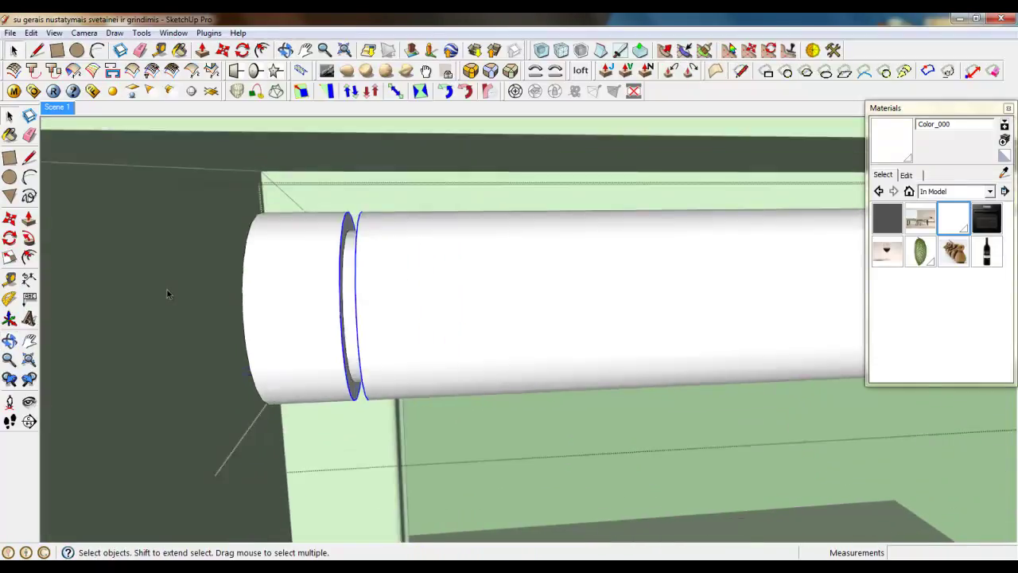
{"action": "scroll", "coordinate": [672, 282], "scroll_direction": "up", "scroll_amount": 8}
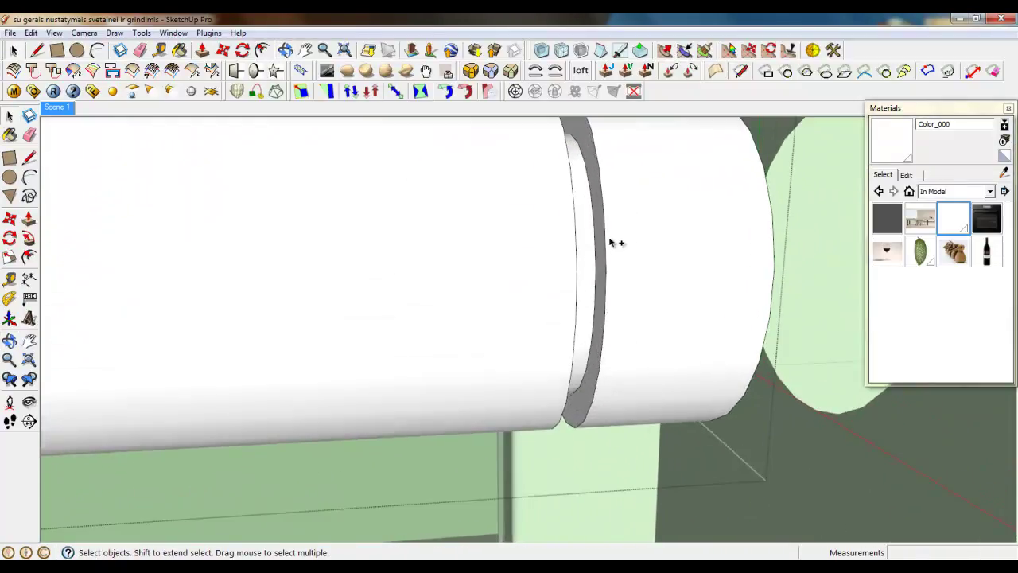
{"action": "left_click", "coordinate": [601, 238], "text": "ctrl"}
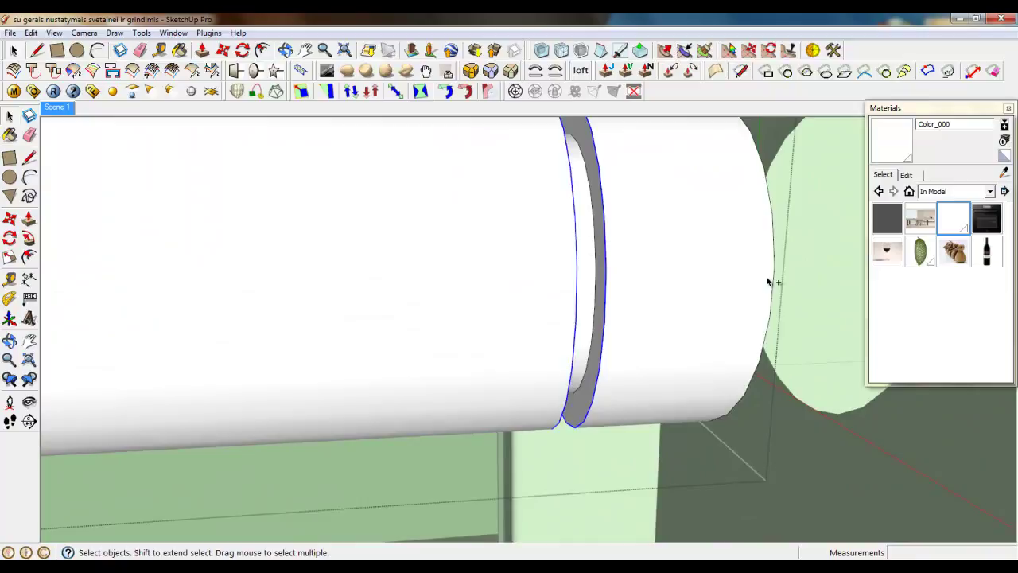
Step: Round the selected roller edges with Round Corner, using a 2 mm offset and 3 segments
{"action": "left_click", "coordinate": [491, 72]}
{"action": "left_click", "coordinate": [509, 133]}
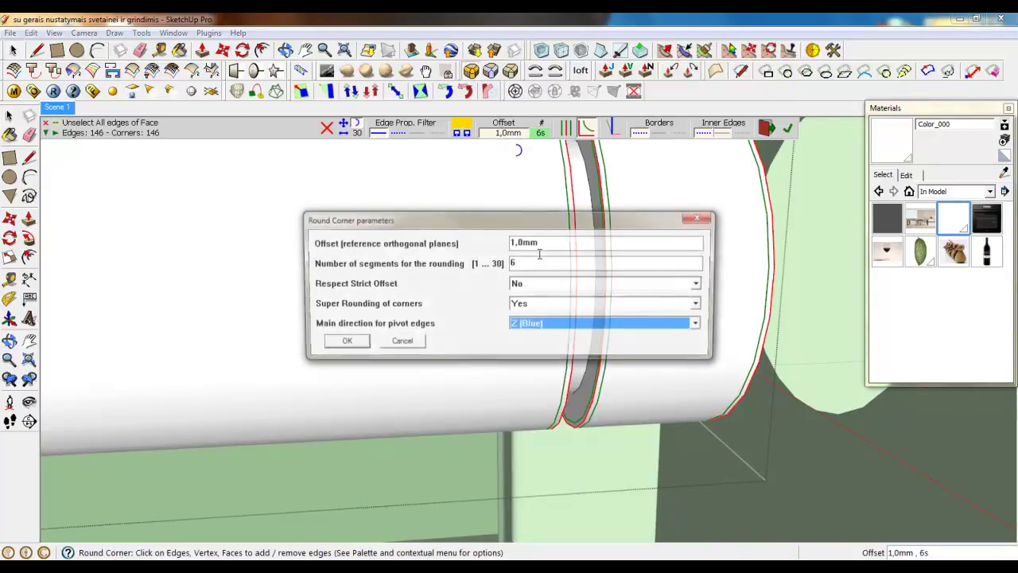
{"action": "left_click_drag", "start_coordinate": [514, 240], "coordinate": [502, 244]}
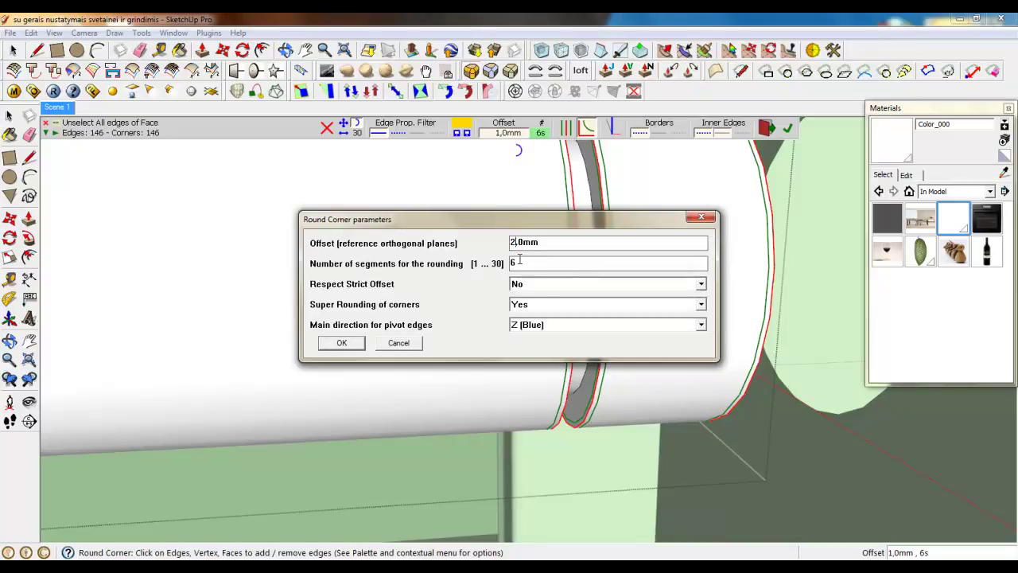
{"action": "left_click", "coordinate": [360, 342]}
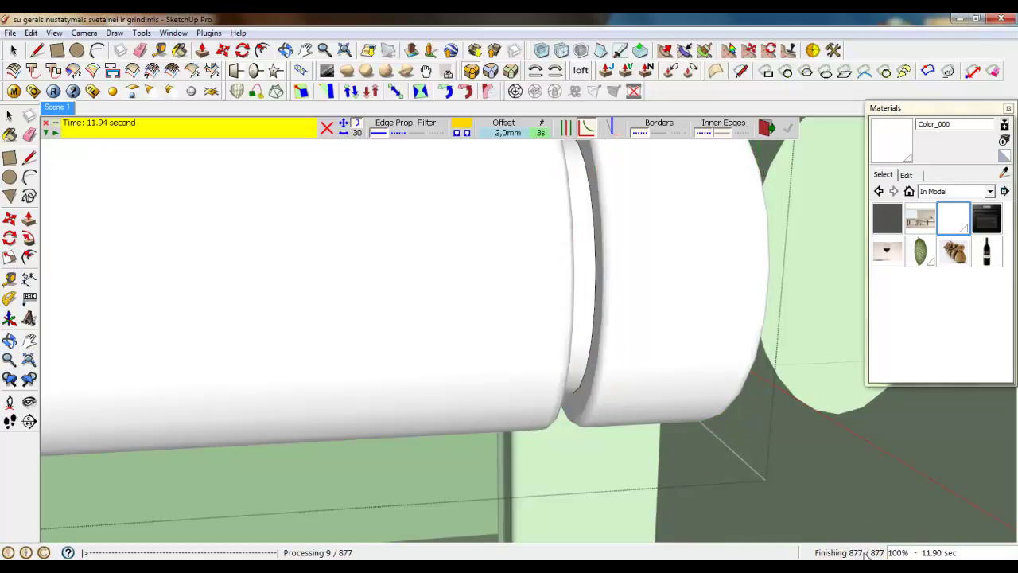
{"action": "left_click", "coordinate": [14, 51]}
Step: Close the roller group for editing and select the whole roller
{"action": "scroll", "coordinate": [386, 238], "scroll_direction": "down", "scroll_amount": 5}
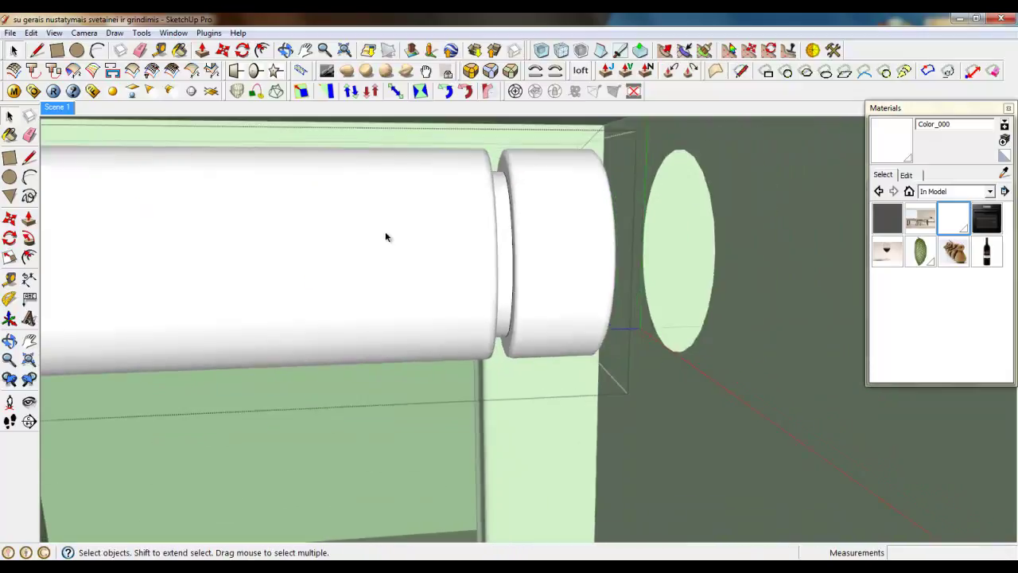
{"action": "right_click", "coordinate": [712, 313]}
{"action": "left_click", "coordinate": [734, 320]}
{"action": "left_click", "coordinate": [478, 268]}
{"action": "right_click", "coordinate": [488, 242]}
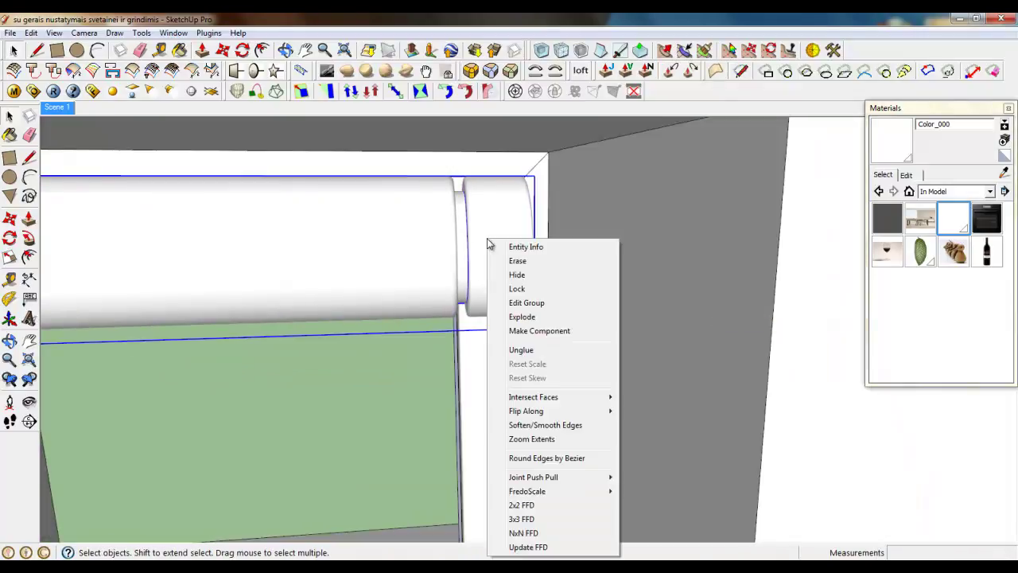
Step: Draw a long, thin vertical rectangle on the window recess's side wall, from the roller down to just above the cushion
{"action": "left_click", "coordinate": [101, 51]}
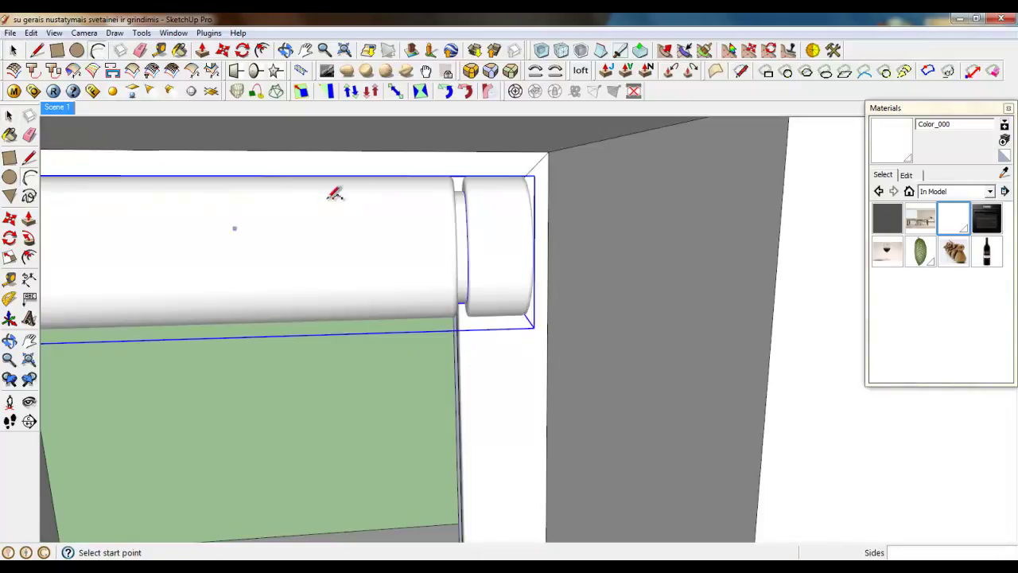
{"action": "scroll", "coordinate": [336, 193], "scroll_direction": "down", "scroll_amount": 4}
{"action": "middle_click_drag", "start_coordinate": [342, 200], "coordinate": [553, 214]}
{"action": "left_click", "coordinate": [57, 51]}
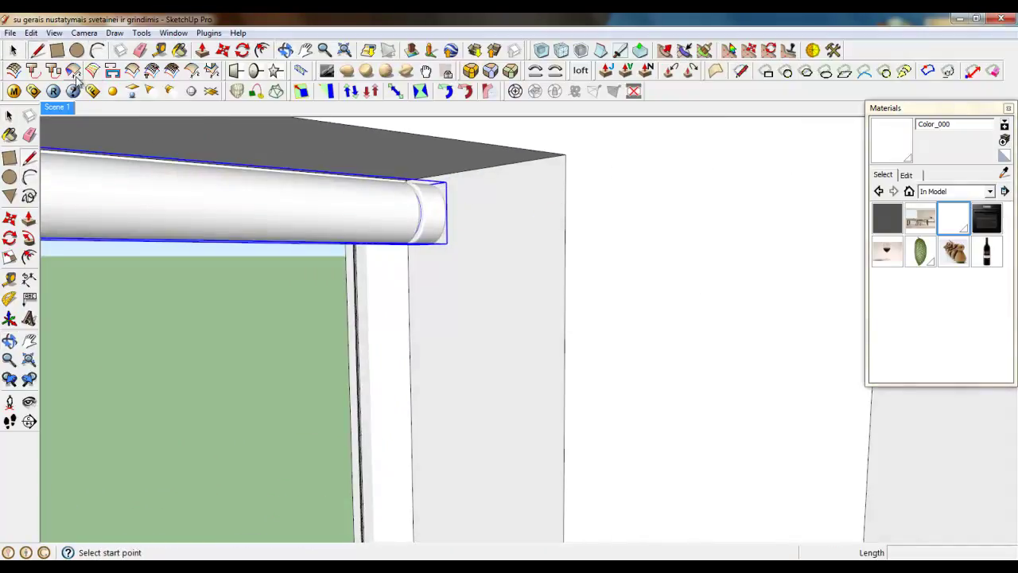
{"action": "left_click", "coordinate": [450, 226]}
{"action": "mouse_move", "coordinate": [450, 228]}
{"action": "middle_mouse_down"}
{"action": "mouse_move", "coordinate": [448, 363]}
{"action": "mouse_move", "coordinate": [451, 229]}
{"action": "middle_mouse_up"}
{"action": "scroll", "coordinate": [466, 416], "scroll_direction": "up", "scroll_amount": 10}
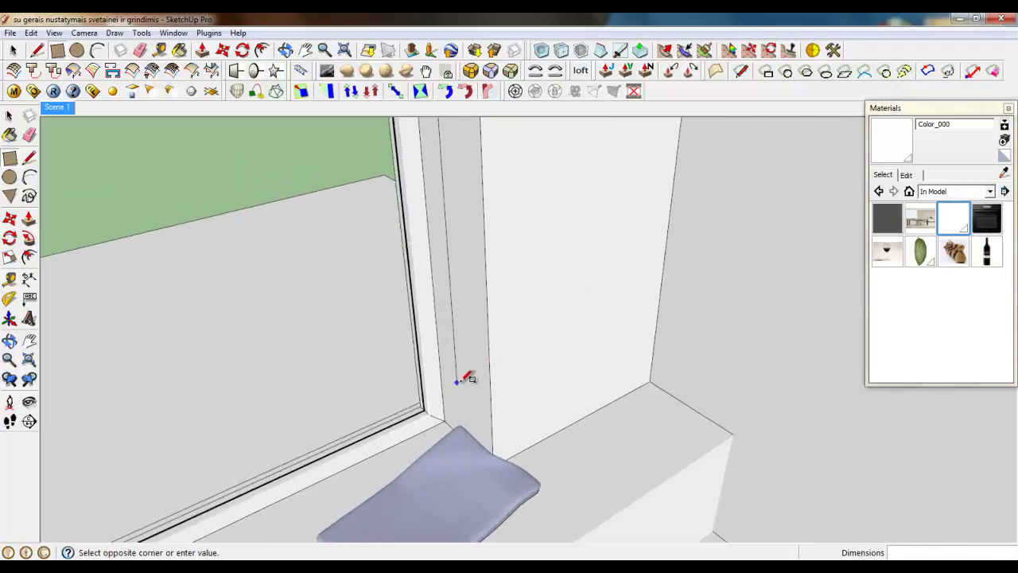
{"action": "left_click", "coordinate": [471, 391]}
{"action": "left_click", "coordinate": [16, 53]}
Step: Narrow the long rectangle on the recess's side wall by moving its outer vertical edge inward
{"action": "scroll", "coordinate": [348, 385], "scroll_direction": "down", "scroll_amount": 4}
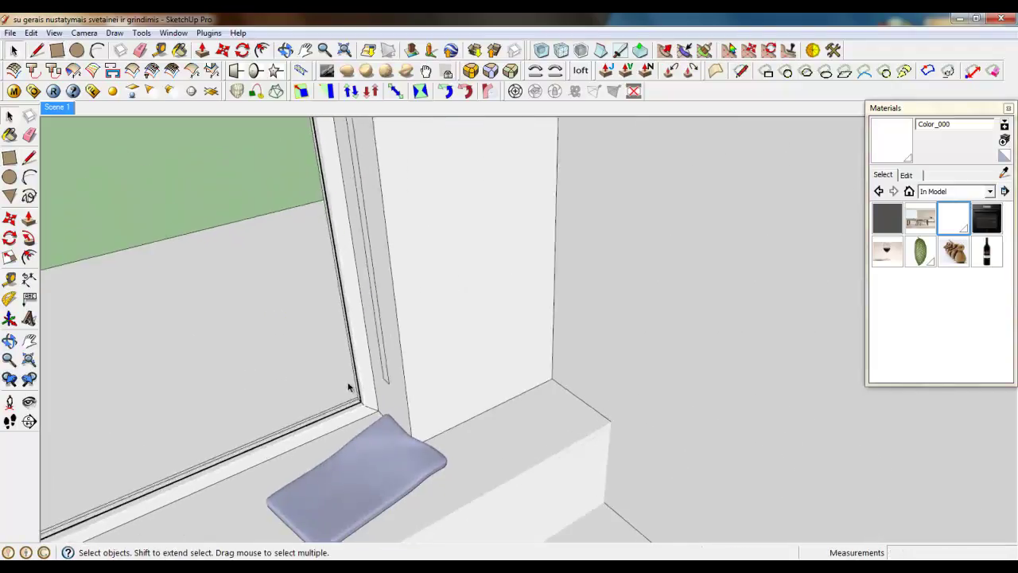
{"action": "middle_click_drag", "start_coordinate": [347, 387], "coordinate": [389, 352]}
{"action": "scroll", "coordinate": [389, 354], "scroll_direction": "up", "scroll_amount": 5}
{"action": "middle_click_drag", "start_coordinate": [398, 422], "coordinate": [478, 401]}
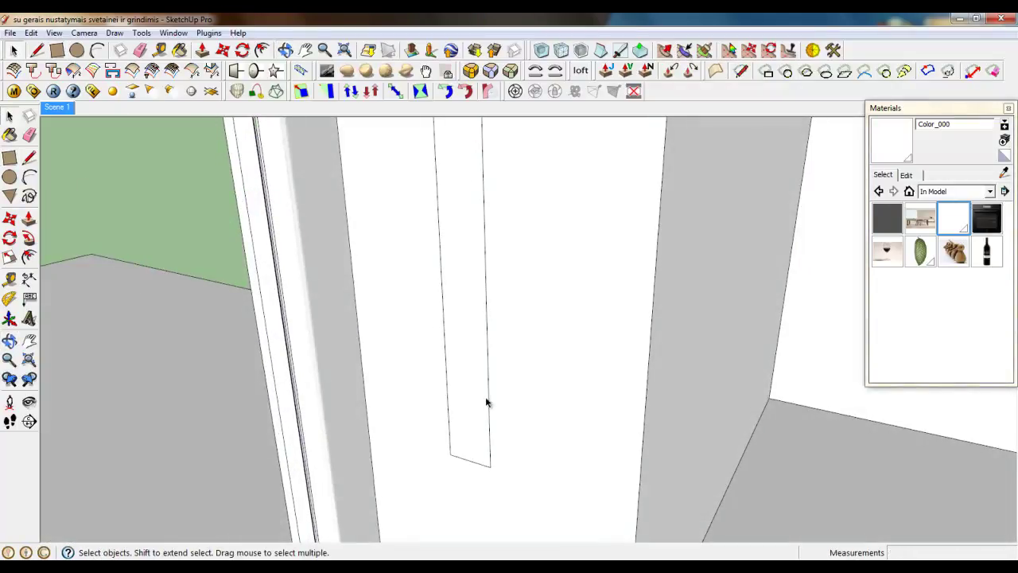
{"action": "left_click", "coordinate": [486, 398]}
{"action": "left_click", "coordinate": [222, 53]}
{"action": "scroll", "coordinate": [521, 497], "scroll_direction": "up", "scroll_amount": 4}
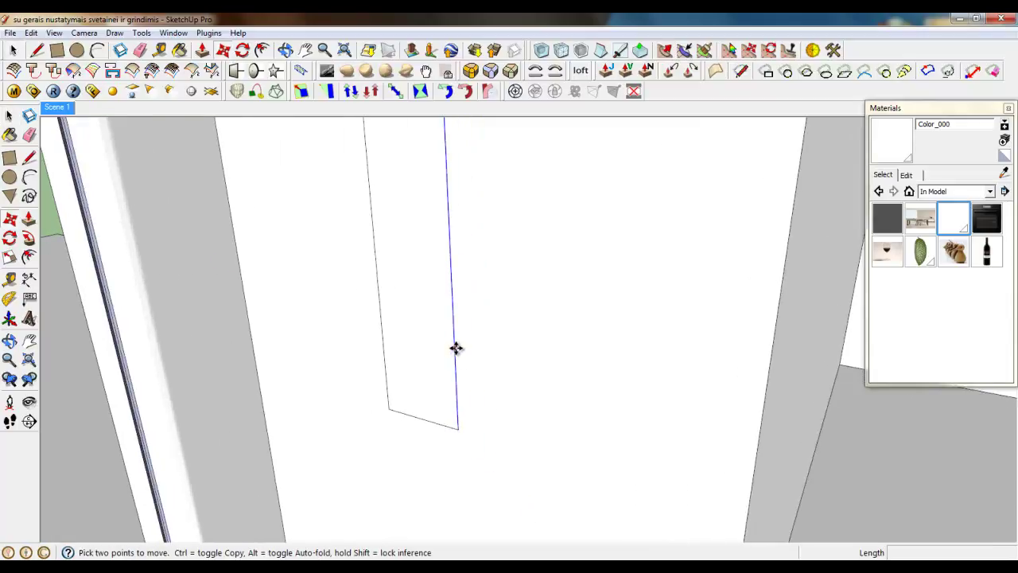
{"action": "left_click", "coordinate": [456, 348]}
{"action": "middle_click_drag", "start_coordinate": [427, 342], "coordinate": [198, 256]}
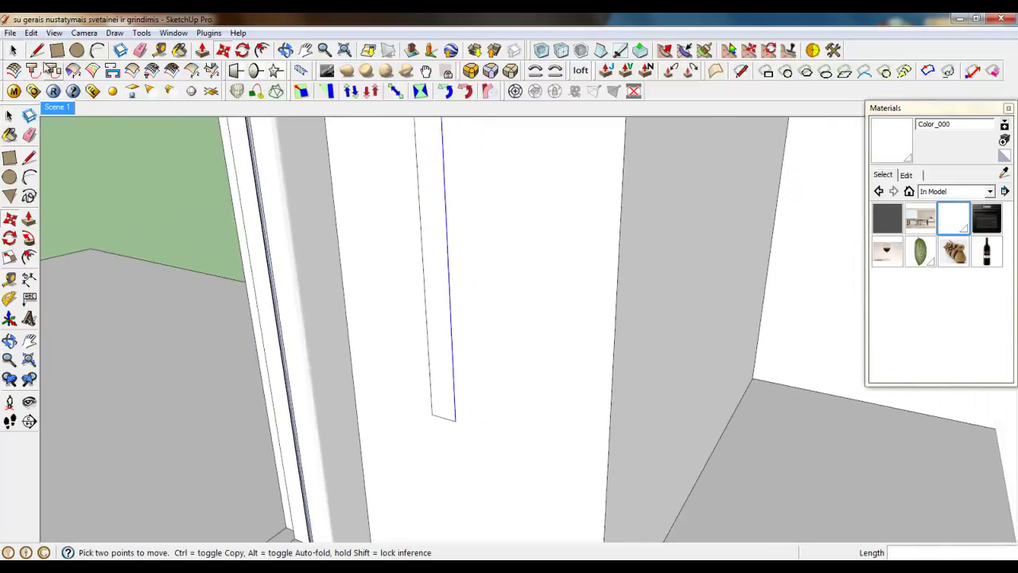
Step: Select the narrow rectangle with its edges together with the roller, and make them one group
{"action": "key", "text": "space"}
{"action": "double_click", "coordinate": [436, 351]}
{"action": "left_click", "coordinate": [436, 348], "text": "shift"}
{"action": "scroll", "coordinate": [470, 463], "scroll_direction": "down", "scroll_amount": 7}
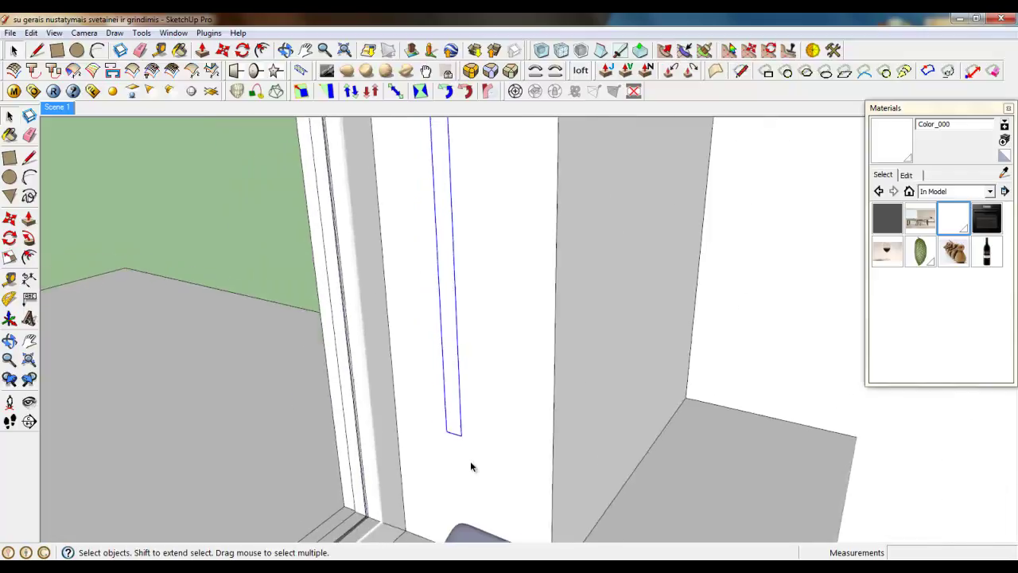
{"action": "middle_click_drag", "start_coordinate": [489, 379], "coordinate": [487, 489]}
{"action": "scroll", "coordinate": [486, 490], "scroll_direction": "down", "scroll_amount": 3}
{"action": "scroll", "coordinate": [439, 243], "scroll_direction": "up", "scroll_amount": 4}
{"action": "middle_click_drag", "start_coordinate": [472, 329], "coordinate": [408, 173]}
{"action": "scroll", "coordinate": [433, 258], "scroll_direction": "up", "scroll_amount": 3}
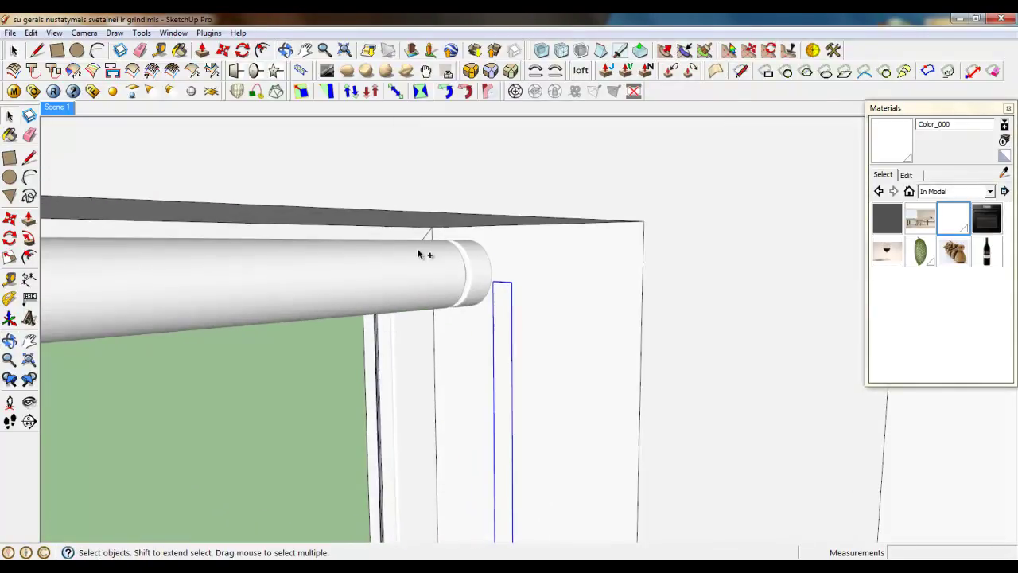
{"action": "left_click", "coordinate": [417, 280], "text": "ctrl"}
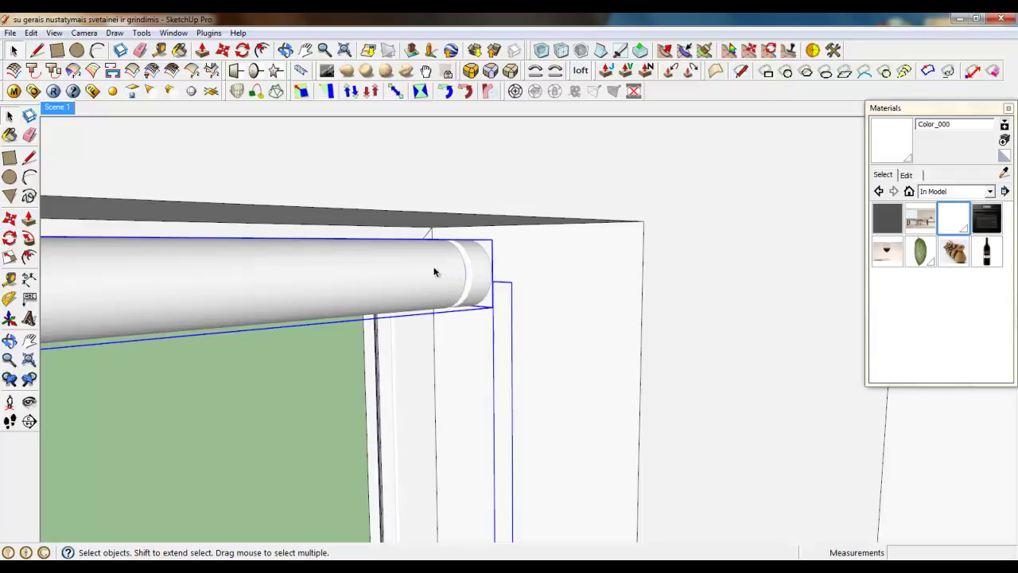
{"action": "right_click", "coordinate": [434, 272]}
{"action": "left_click", "coordinate": [483, 360]}
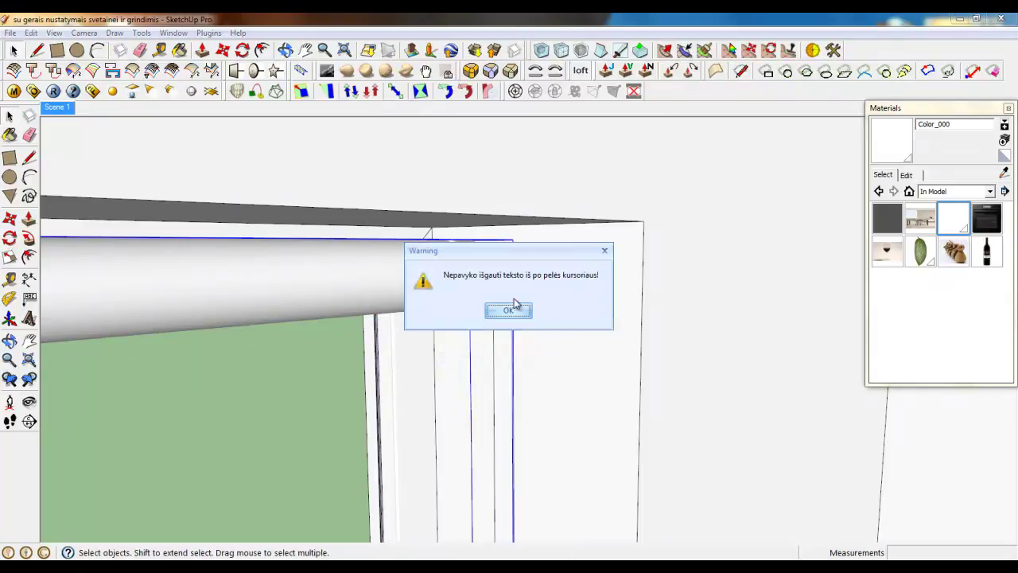
{"action": "left_click", "coordinate": [513, 307]}
Step: Open the group of the roller and narrow rectangle for editing at the roller's end
{"action": "middle_click_drag", "start_coordinate": [511, 313], "coordinate": [550, 306]}
{"action": "left_click", "coordinate": [555, 302]}
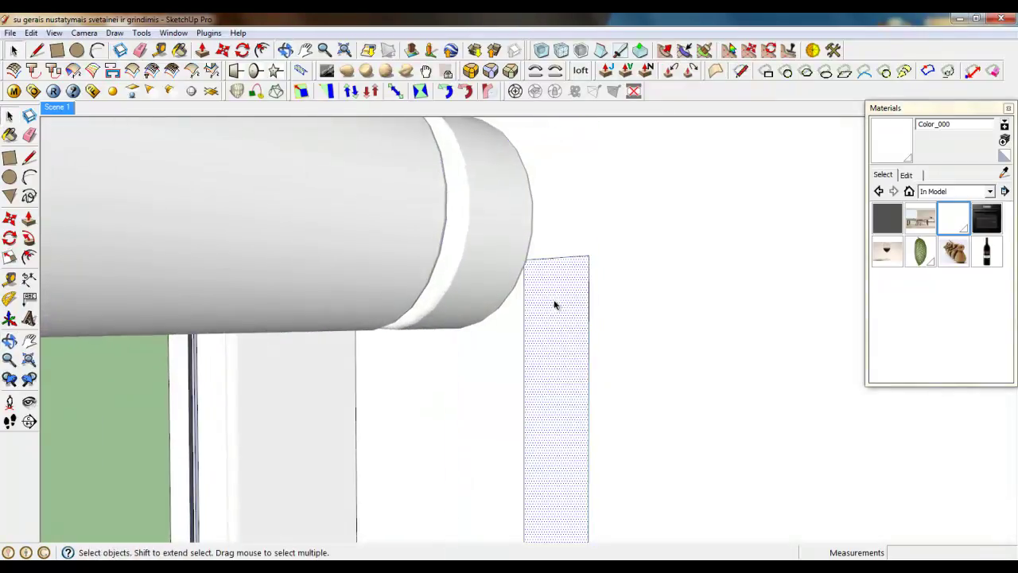
{"action": "double_click", "coordinate": [501, 266]}
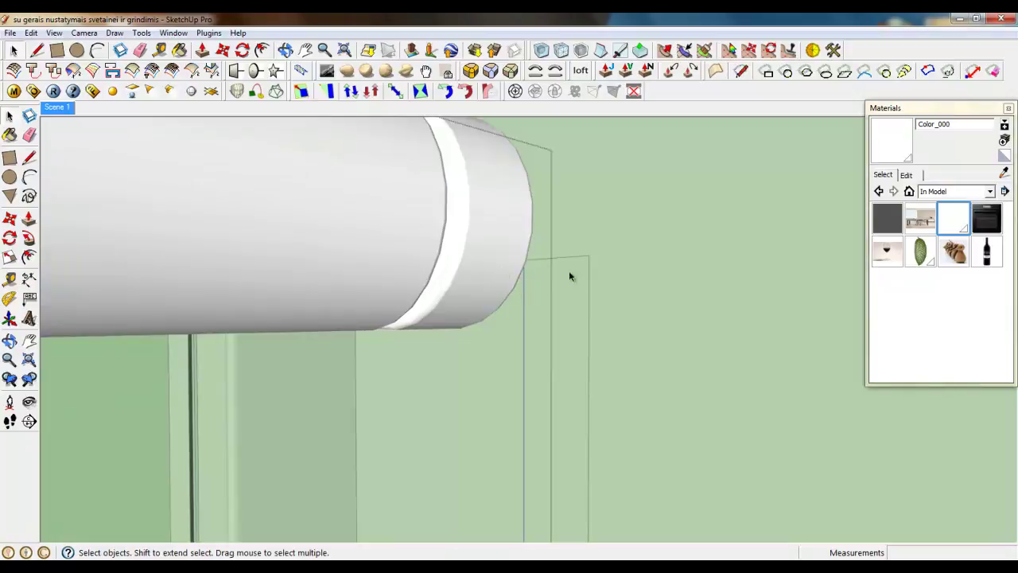
{"action": "left_click", "coordinate": [95, 52]}
{"action": "scroll", "coordinate": [587, 284], "scroll_direction": "up", "scroll_amount": 4}
{"action": "middle_click_drag", "start_coordinate": [560, 289], "coordinate": [516, 310]}
{"action": "scroll", "coordinate": [428, 243], "scroll_direction": "down", "scroll_amount": 2}
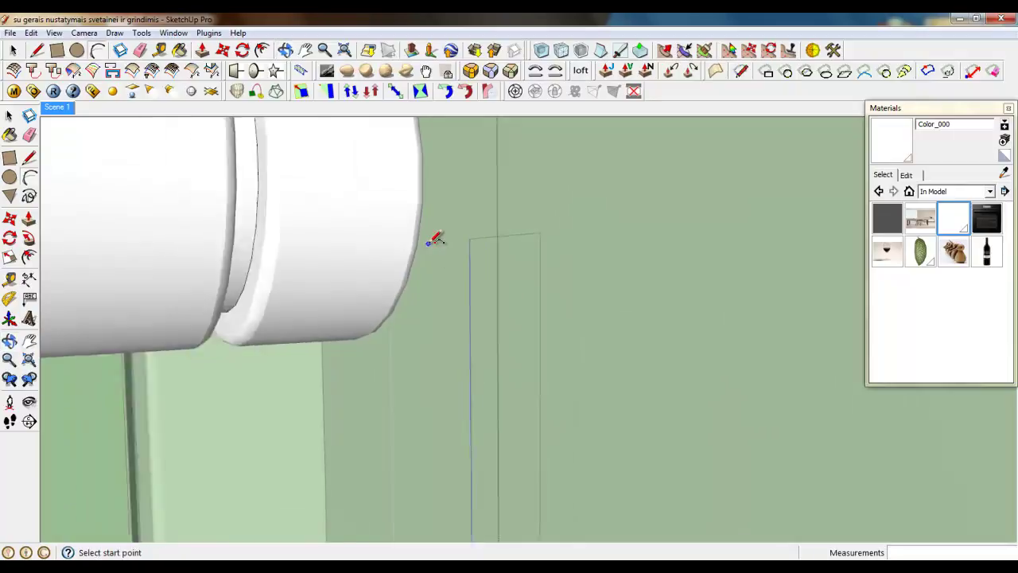
{"action": "middle_click_drag", "start_coordinate": [435, 238], "coordinate": [85, 112]}
{"action": "left_click", "coordinate": [36, 51]}
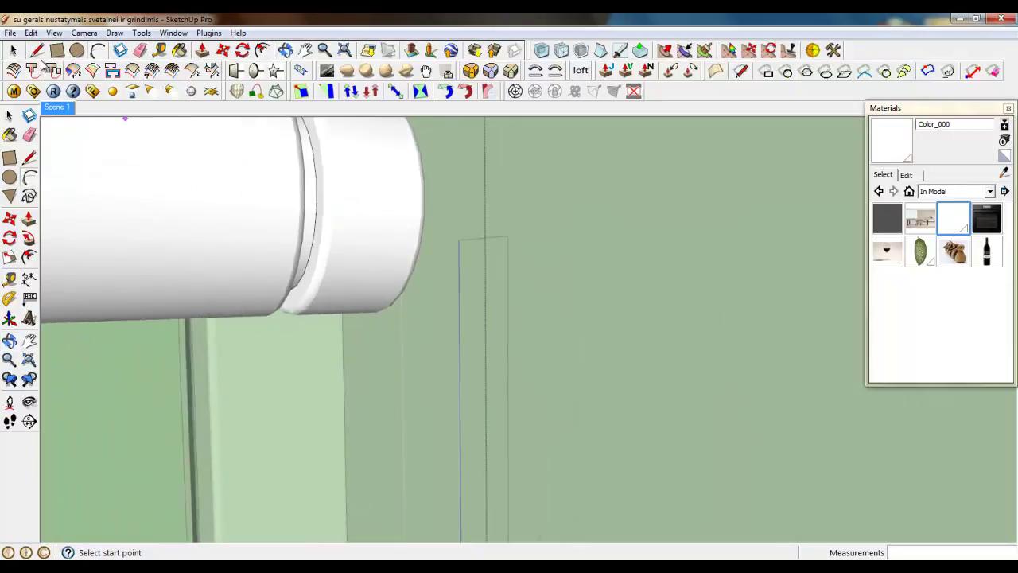
Step: Move the narrow rectangle about 66 mm off the side wall into the groove at the roller's end
{"action": "key", "text": "space"}
{"action": "left_click", "coordinate": [488, 236]}
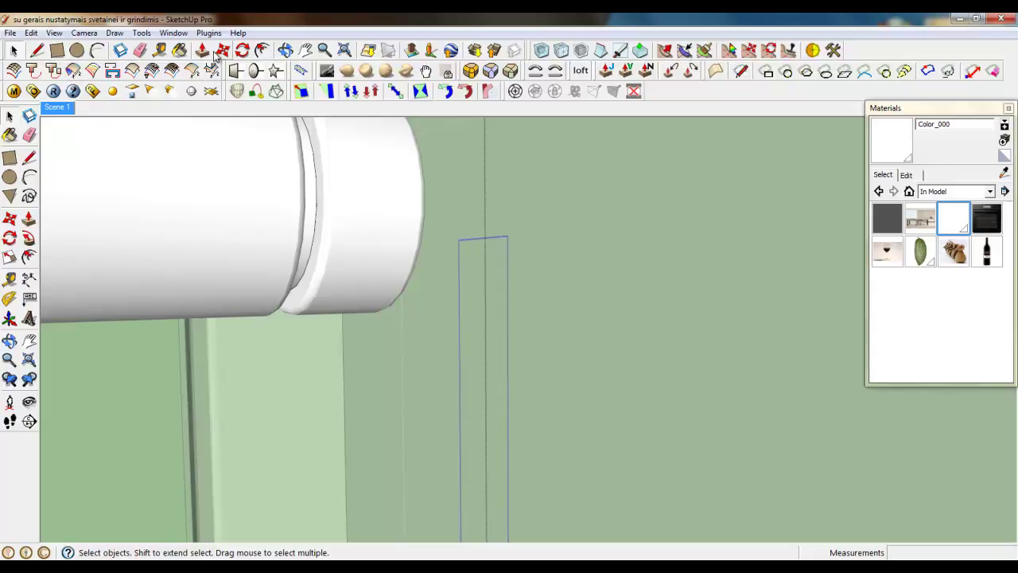
{"action": "left_click", "coordinate": [221, 50]}
{"action": "left_click", "coordinate": [509, 236]}
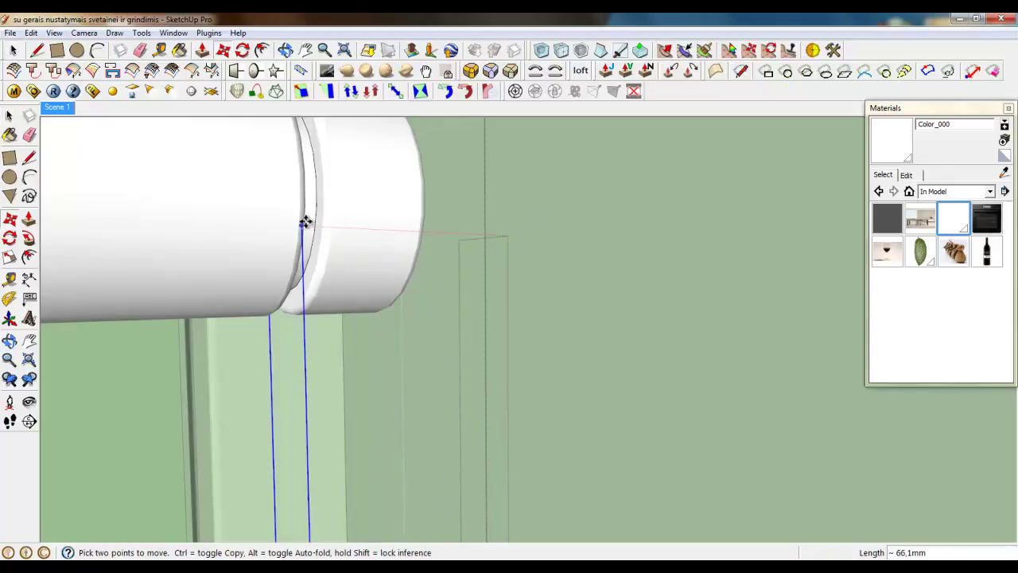
{"action": "left_click", "coordinate": [309, 214]}
Step: Draw a half-round arc with a bulge of about 13 mm across the strip, just above its lower end
{"action": "scroll", "coordinate": [338, 191], "scroll_direction": "down", "scroll_amount": 3}
{"action": "middle_click_drag", "start_coordinate": [340, 189], "coordinate": [265, 188]}
{"action": "scroll", "coordinate": [411, 193], "scroll_direction": "down", "scroll_amount": 5}
{"action": "scroll", "coordinate": [428, 160], "scroll_direction": "down", "scroll_amount": 2}
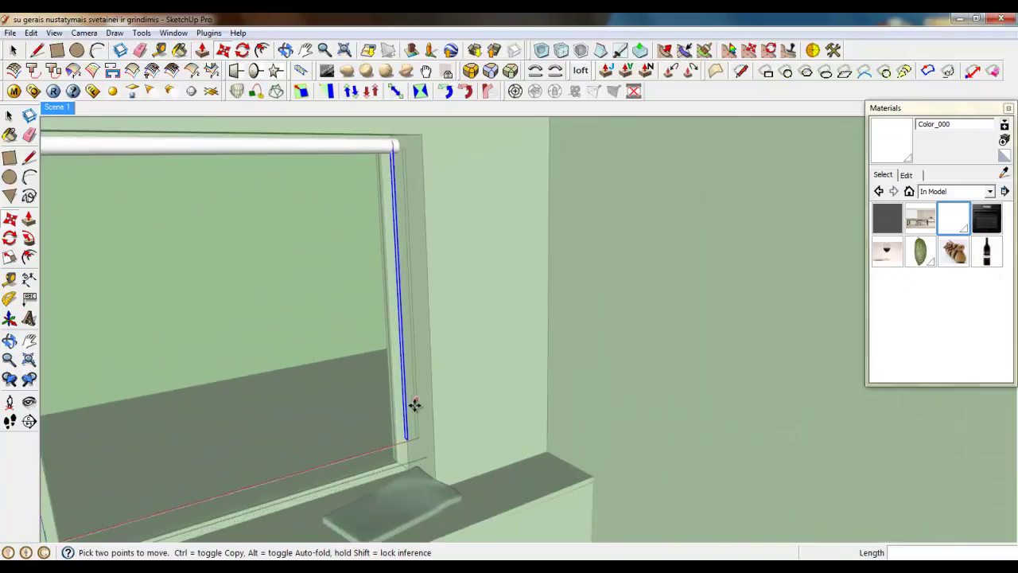
{"action": "left_click", "coordinate": [36, 50]}
{"action": "scroll", "coordinate": [442, 434], "scroll_direction": "up", "scroll_amount": 8}
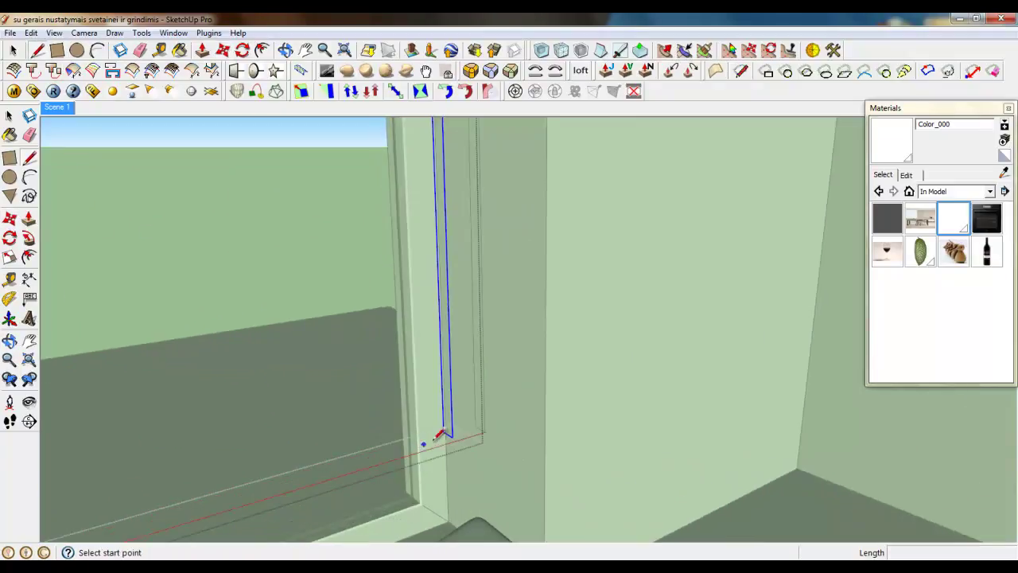
{"action": "middle_click_drag", "start_coordinate": [442, 433], "coordinate": [549, 398]}
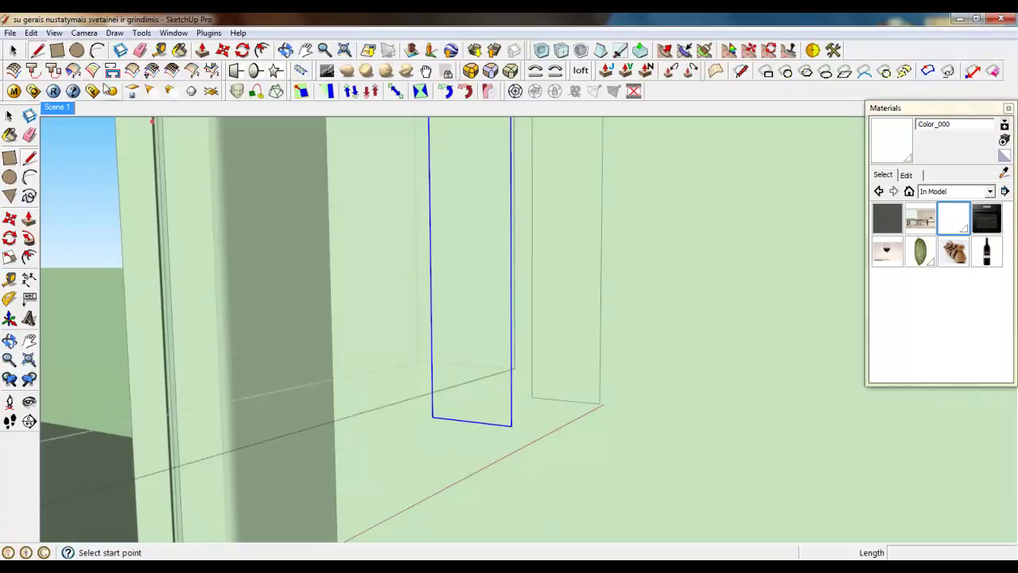
{"action": "left_click", "coordinate": [99, 50]}
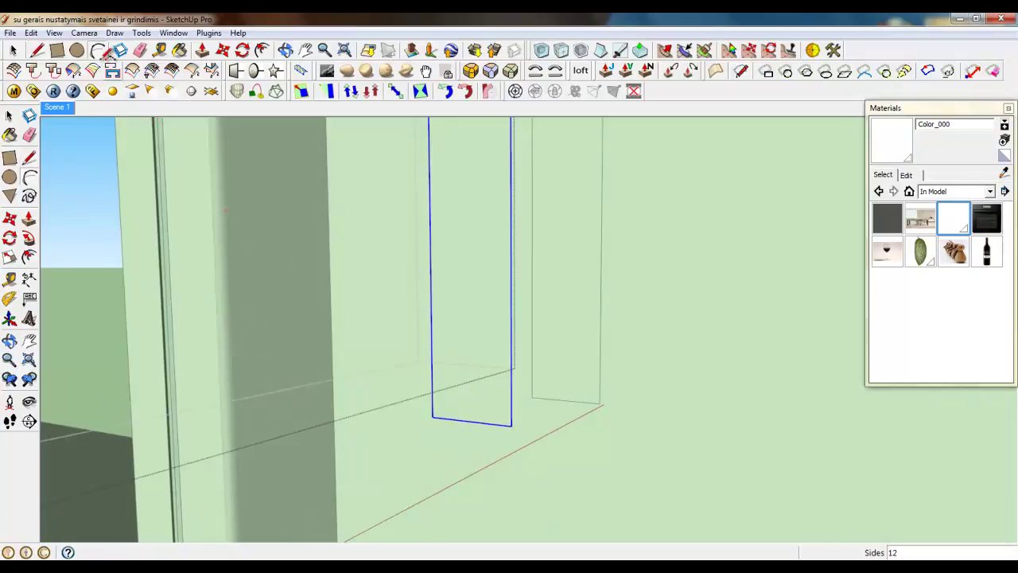
{"action": "left_click", "coordinate": [512, 341]}
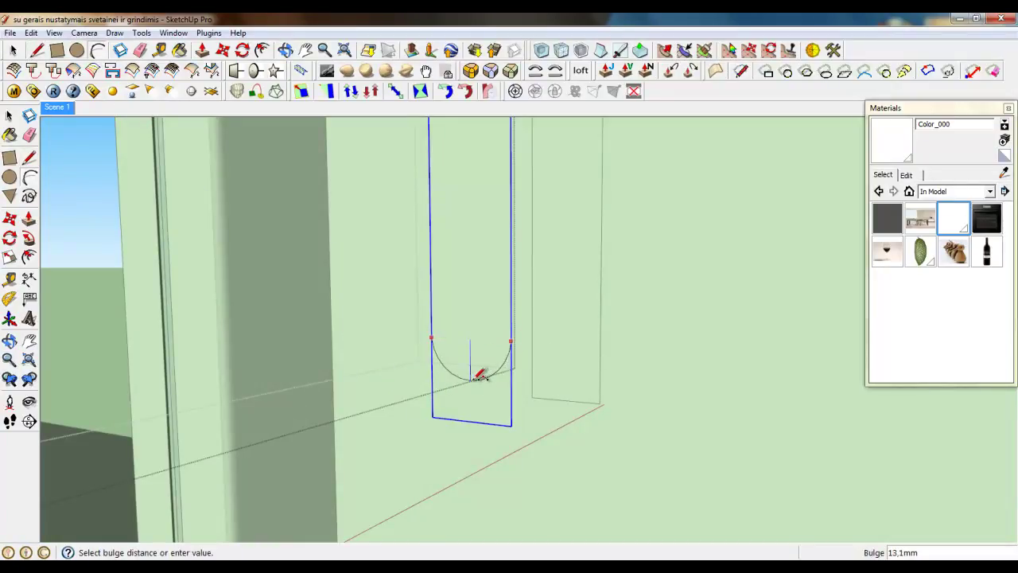
{"action": "left_click", "coordinate": [480, 376]}
Step: Erase the strip's straight edges below the arc so its lower end is rounded
{"action": "left_click", "coordinate": [15, 52]}
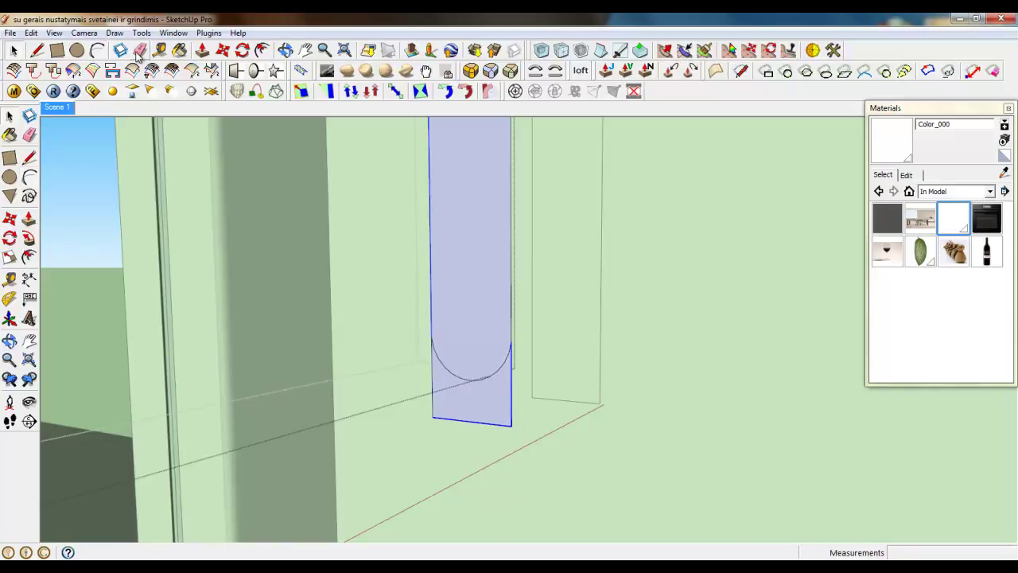
{"action": "left_click", "coordinate": [140, 51]}
{"action": "left_click_drag", "start_coordinate": [489, 406], "coordinate": [509, 383]}
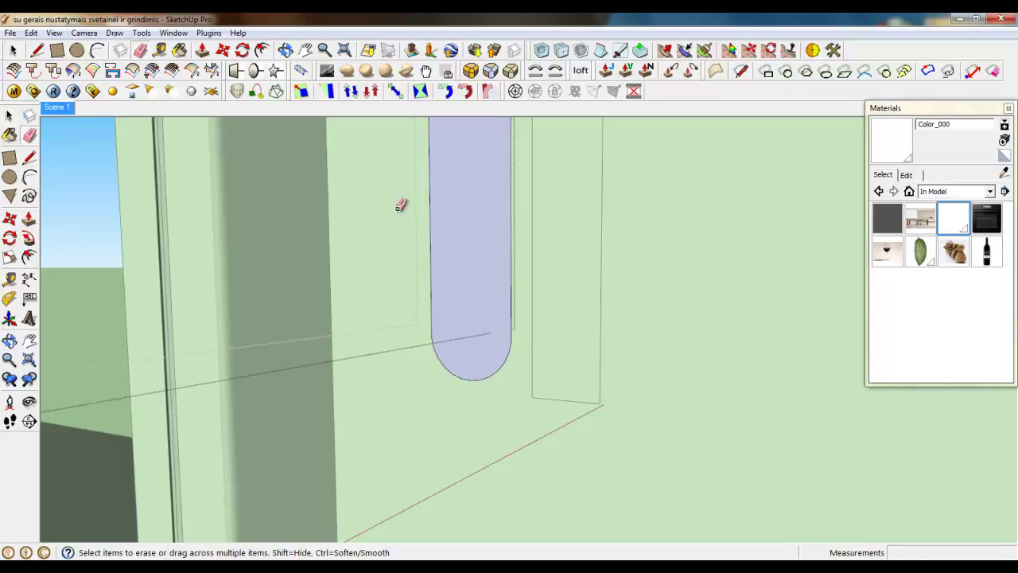
Step: Draw an arc at the strip's upper end, beside the groove in the roller
{"action": "left_click", "coordinate": [202, 51]}
{"action": "left_click", "coordinate": [100, 52]}
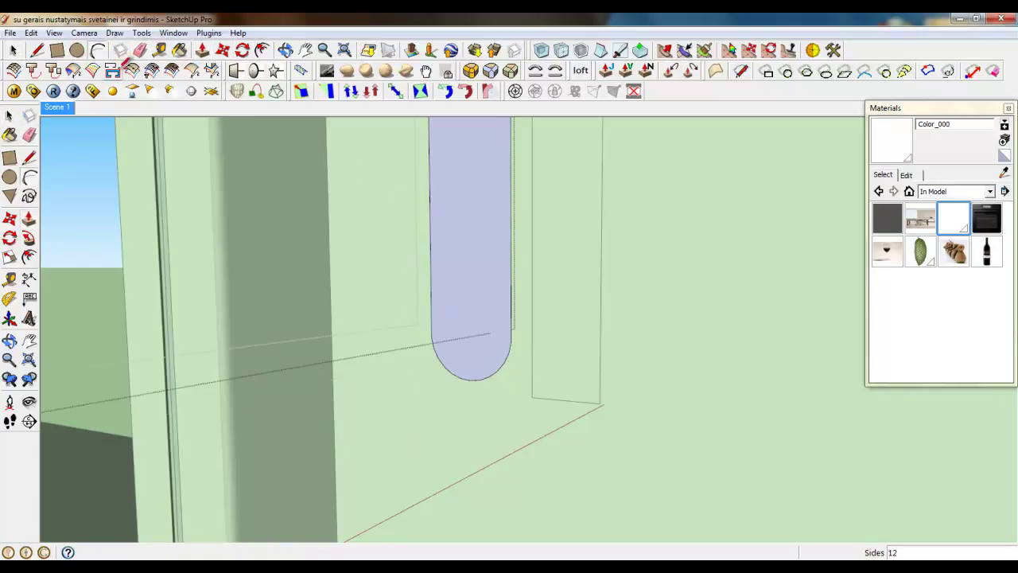
{"action": "left_click", "coordinate": [513, 338]}
{"action": "middle_click_drag", "start_coordinate": [453, 244], "coordinate": [533, 511]}
{"action": "scroll", "coordinate": [473, 375], "scroll_direction": "up", "scroll_amount": 2}
{"action": "middle_click_drag", "start_coordinate": [456, 339], "coordinate": [428, 191]}
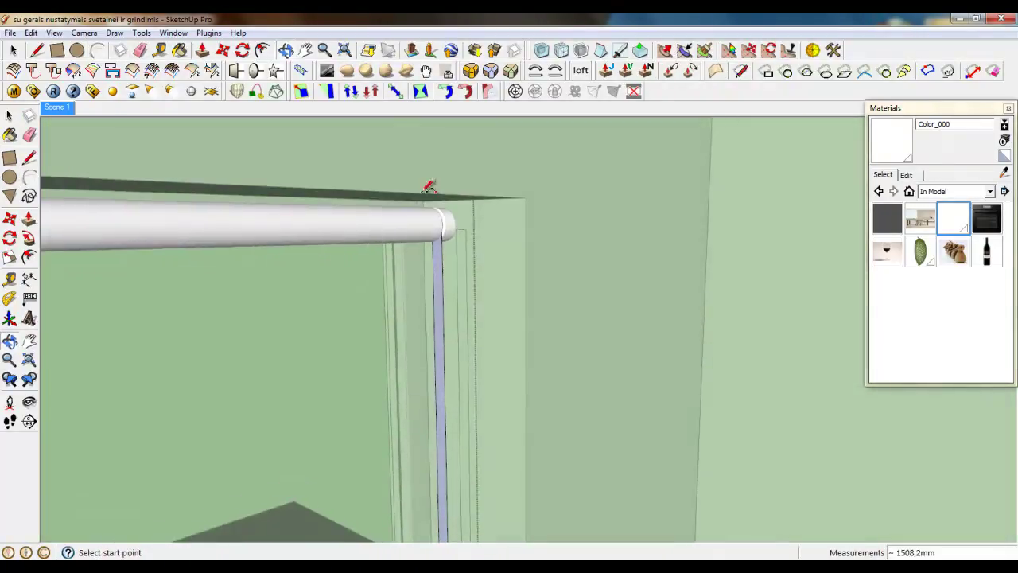
{"action": "scroll", "coordinate": [440, 235], "scroll_direction": "up", "scroll_amount": 8}
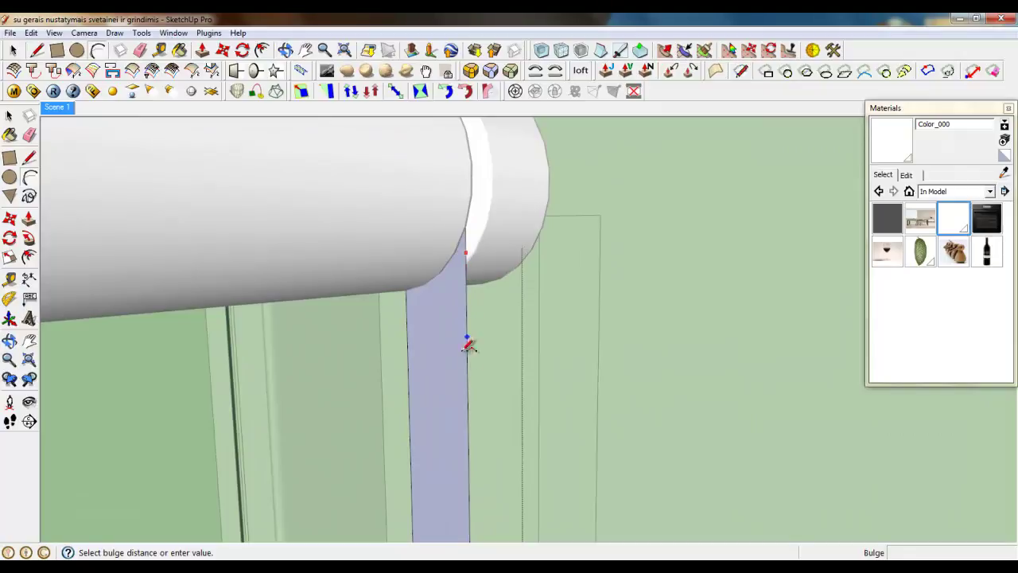
{"action": "left_click", "coordinate": [447, 408]}
Step: Erase the surplus long edge beside the strip and delete the strip's face, keeping only its outline
{"action": "scroll", "coordinate": [445, 203], "scroll_direction": "down", "scroll_amount": 5}
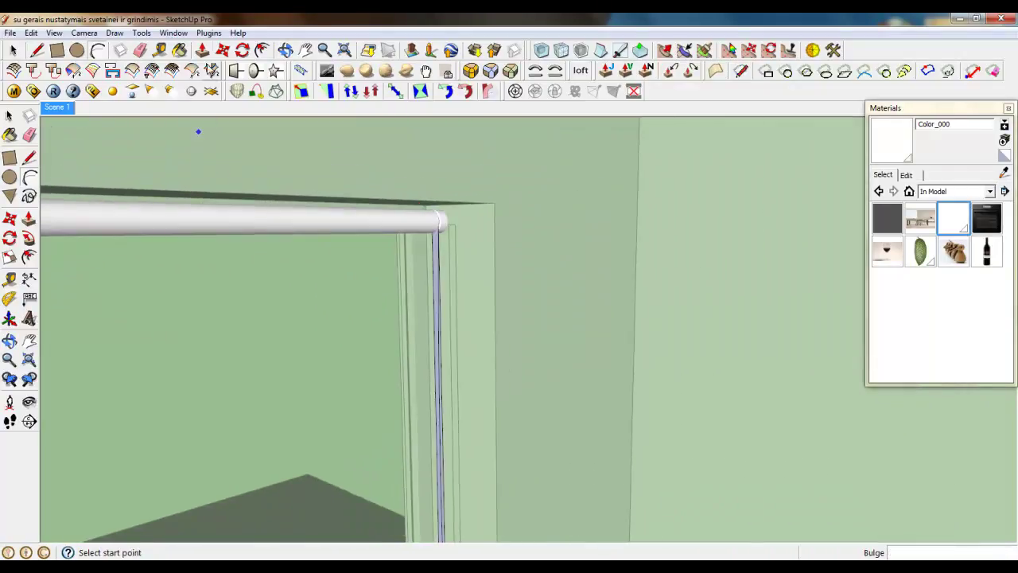
{"action": "left_click", "coordinate": [140, 53]}
{"action": "scroll", "coordinate": [442, 465], "scroll_direction": "up", "scroll_amount": 3}
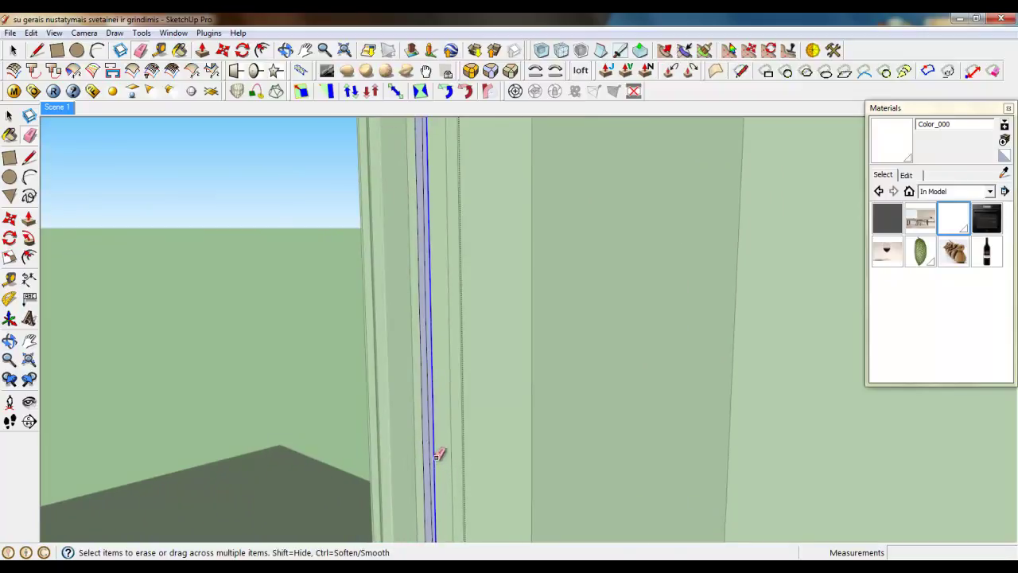
{"action": "left_click", "coordinate": [437, 456]}
{"action": "scroll", "coordinate": [436, 442], "scroll_direction": "up", "scroll_amount": 3}
{"action": "left_click", "coordinate": [13, 52]}
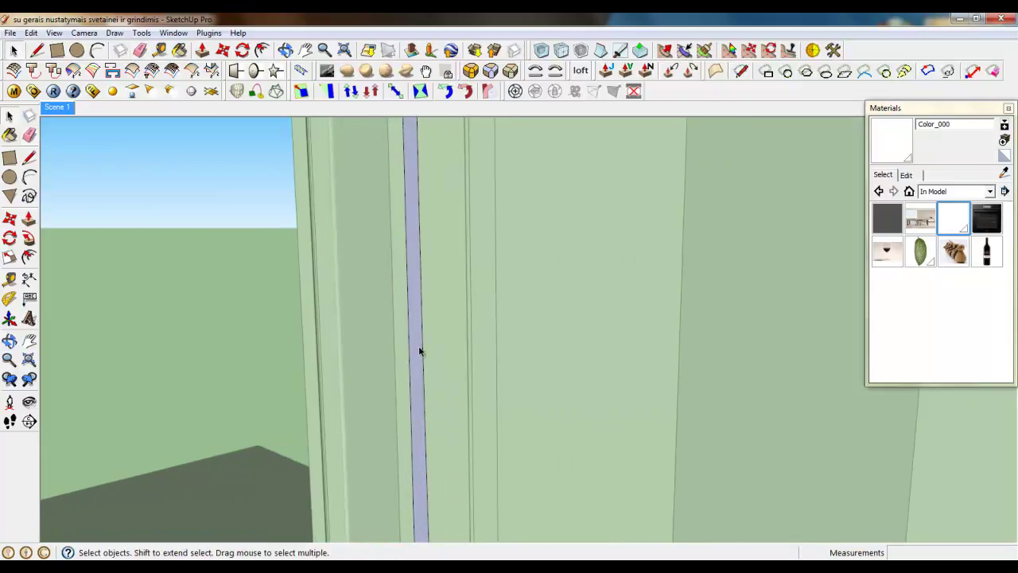
{"action": "scroll", "coordinate": [429, 292], "scroll_direction": "down", "scroll_amount": 4}
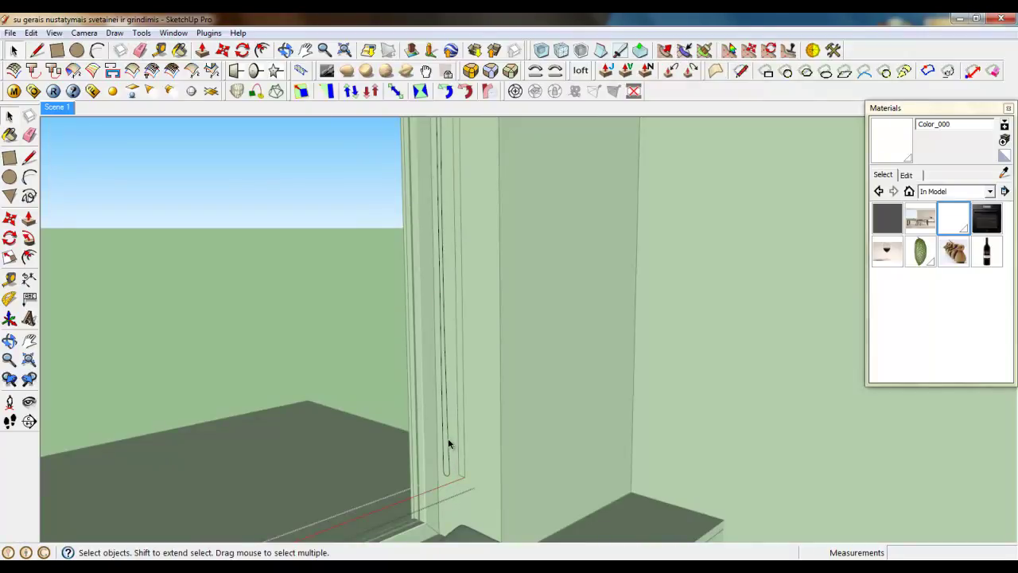
Step: Select the strip's outline and run Pipe Along Path with outside diameter 3 mm, inside diameter 0 and 24 circle segments
{"action": "left_click", "coordinate": [448, 443]}
{"action": "scroll", "coordinate": [529, 404], "scroll_direction": "down", "scroll_amount": 4}
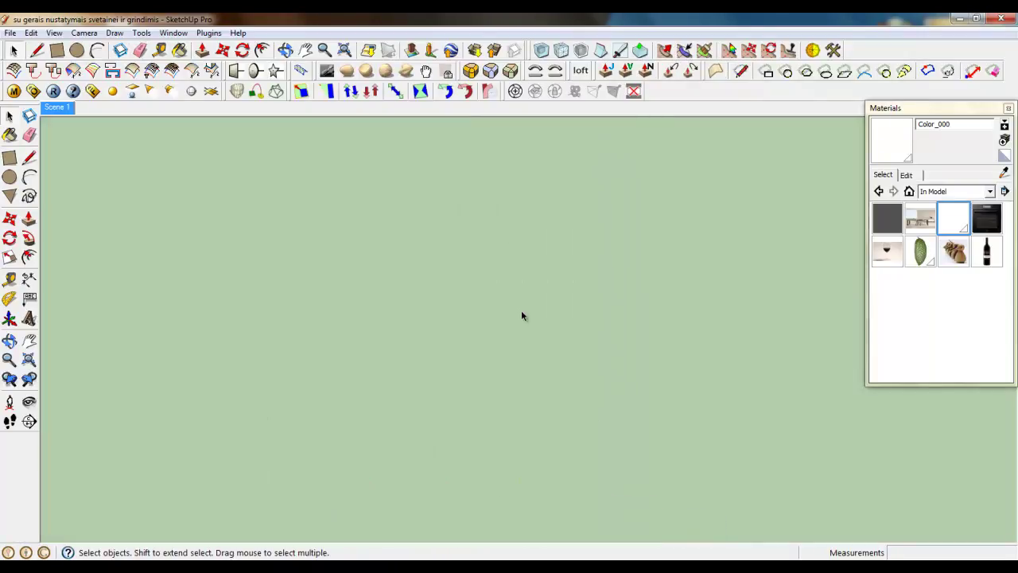
{"action": "scroll", "coordinate": [529, 260], "scroll_direction": "up", "scroll_amount": 4}
{"action": "middle_click_drag", "start_coordinate": [501, 262], "coordinate": [377, 342]}
{"action": "scroll", "coordinate": [411, 332], "scroll_direction": "down", "scroll_amount": 2}
{"action": "scroll", "coordinate": [377, 343], "scroll_direction": "down", "scroll_amount": 1}
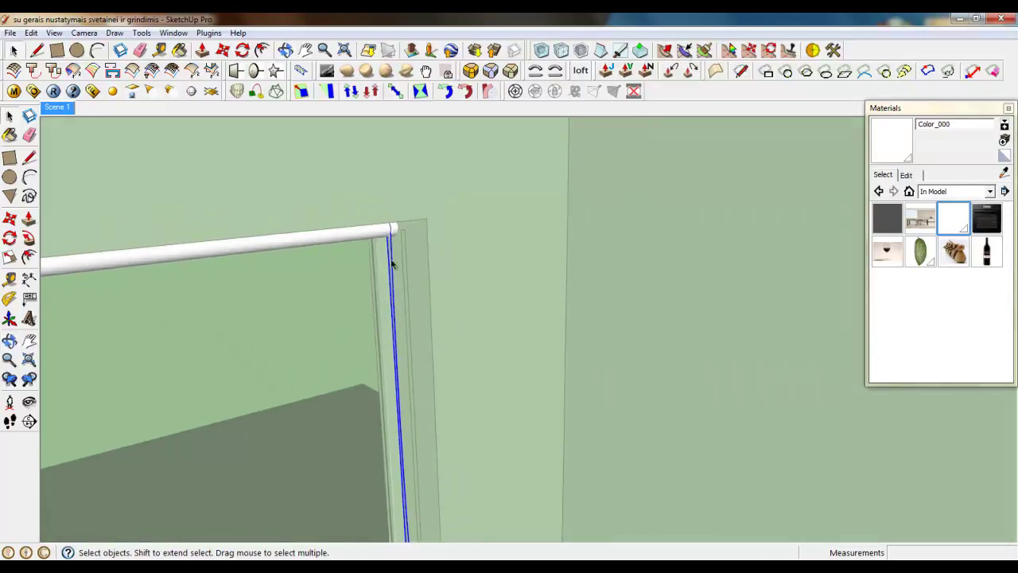
{"action": "left_click", "coordinate": [208, 33]}
{"action": "left_click", "coordinate": [230, 164]}
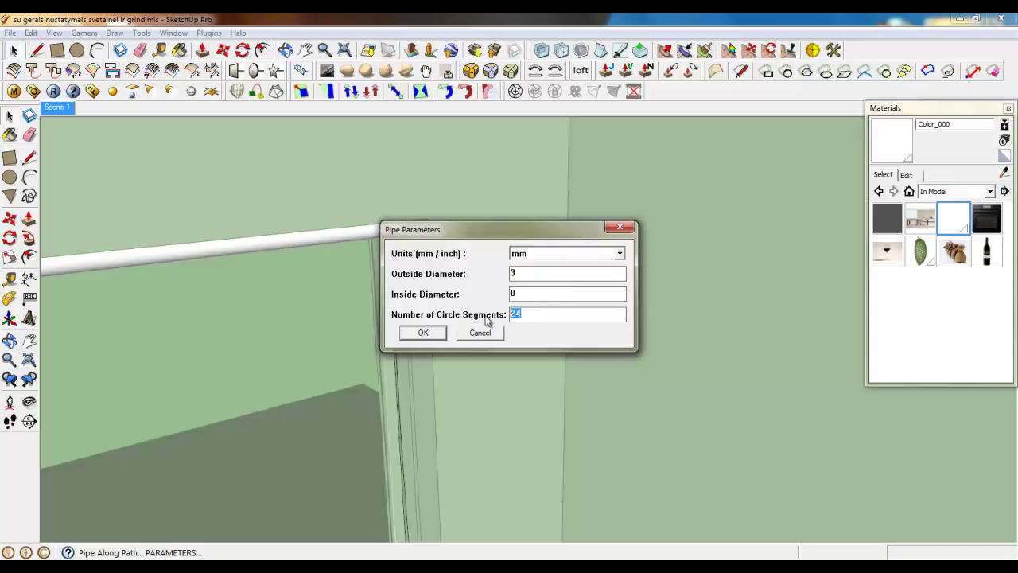
{"action": "left_click", "coordinate": [423, 333]}
{"action": "scroll", "coordinate": [405, 291], "scroll_direction": "up", "scroll_amount": 4}
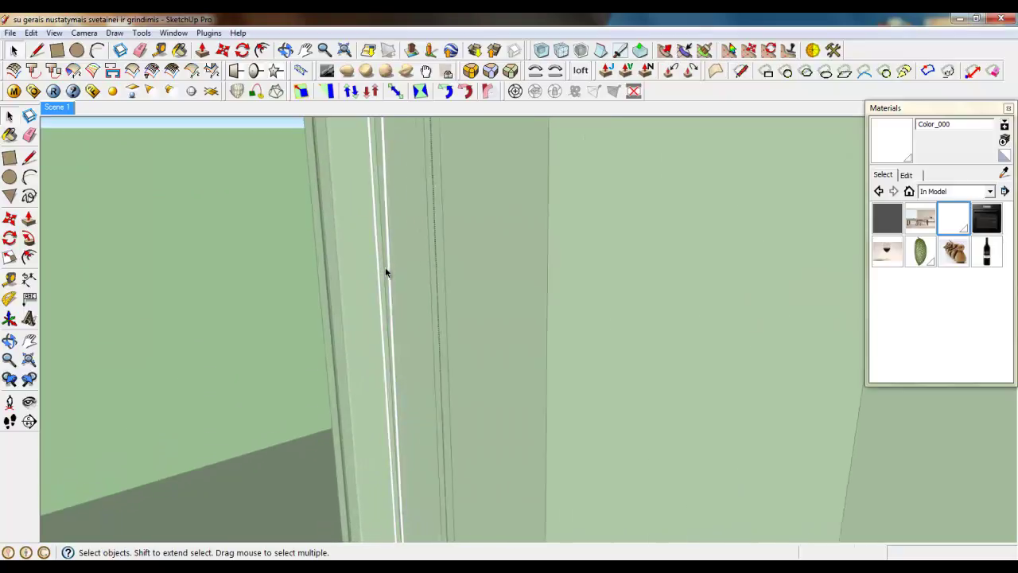
{"action": "middle_click_drag", "start_coordinate": [384, 273], "coordinate": [334, 307]}
{"action": "scroll", "coordinate": [445, 292], "scroll_direction": "down", "scroll_amount": 6}
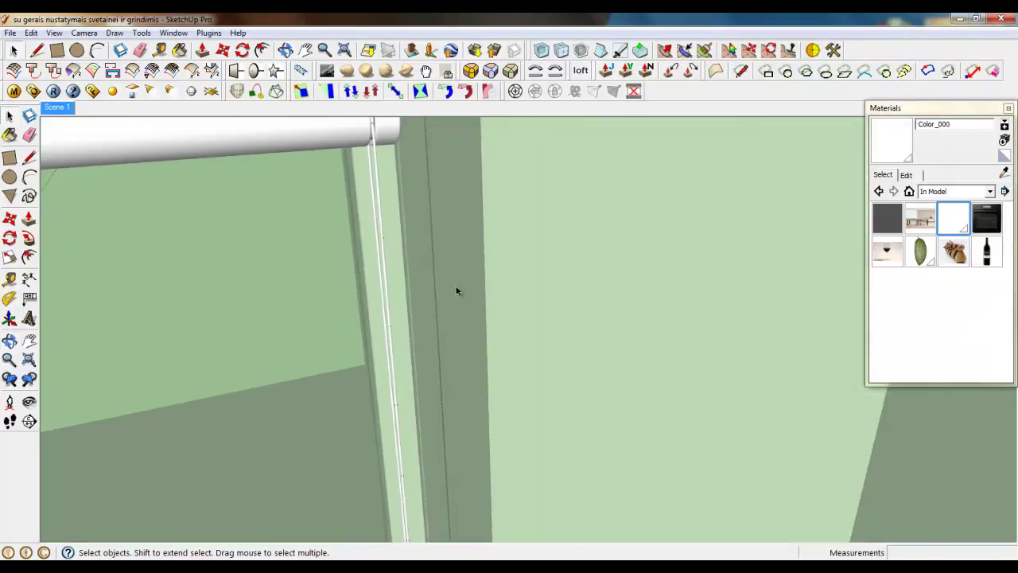
Step: Close the roller group for editing and select the window bench
{"action": "right_click", "coordinate": [465, 216]}
{"action": "left_click", "coordinate": [507, 225]}
{"action": "scroll", "coordinate": [525, 235], "scroll_direction": "down", "scroll_amount": 8}
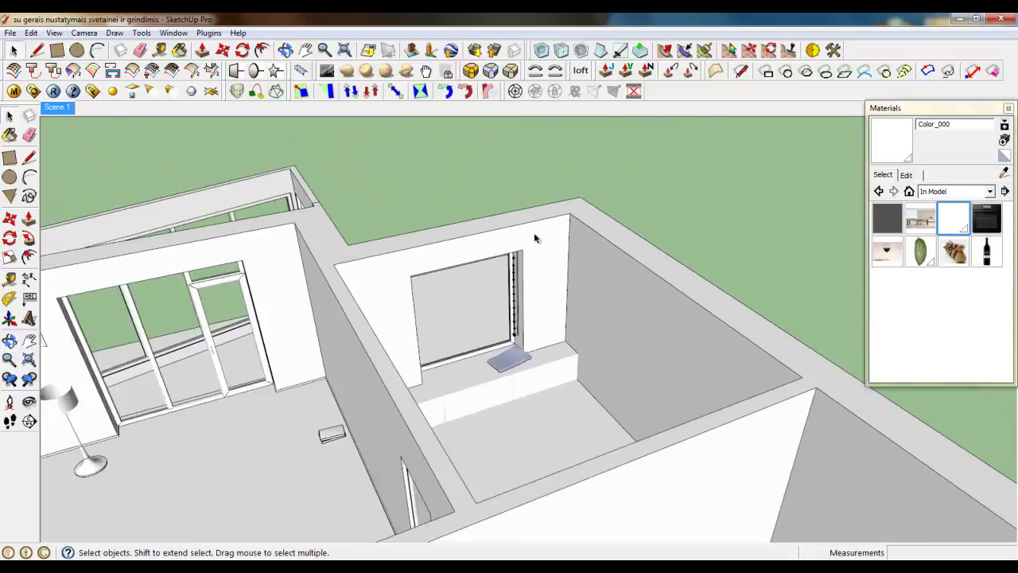
{"action": "scroll", "coordinate": [534, 233], "scroll_direction": "down", "scroll_amount": 1}
{"action": "middle_click_drag", "start_coordinate": [525, 328], "coordinate": [477, 369]}
{"action": "scroll", "coordinate": [477, 369], "scroll_direction": "up", "scroll_amount": 3}
{"action": "left_click", "coordinate": [467, 338]}
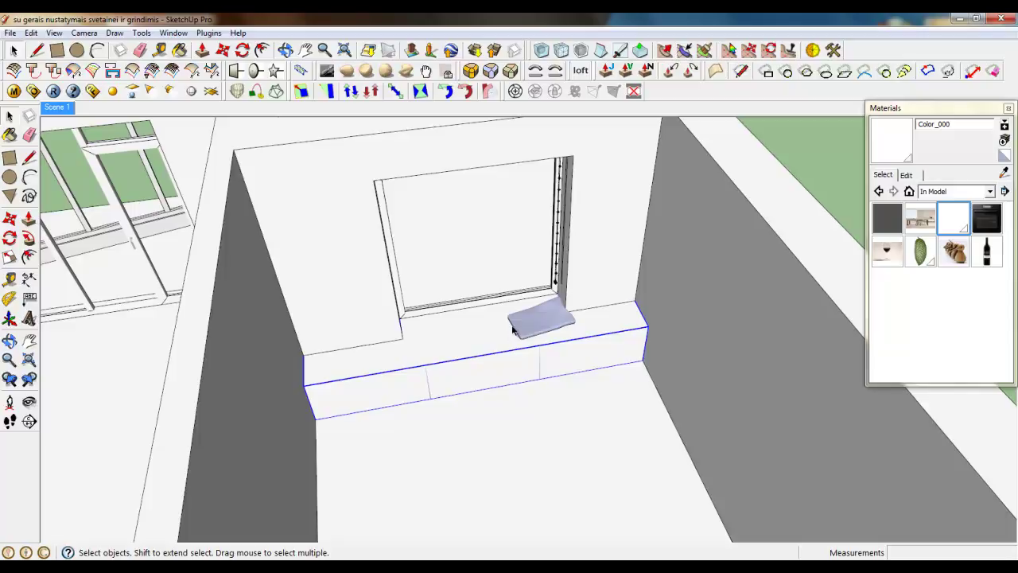
Step: Move the two stacked books from the living-room floor onto the window bench beside the cushion
{"action": "left_click", "coordinate": [513, 330]}
{"action": "scroll", "coordinate": [525, 270], "scroll_direction": "down", "scroll_amount": 4}
{"action": "mouse_move", "coordinate": [500, 229]}
{"action": "middle_mouse_down"}
{"action": "mouse_move", "coordinate": [459, 212]}
{"action": "mouse_move", "coordinate": [493, 223]}
{"action": "middle_mouse_up"}
{"action": "scroll", "coordinate": [602, 241], "scroll_direction": "down", "scroll_amount": 3}
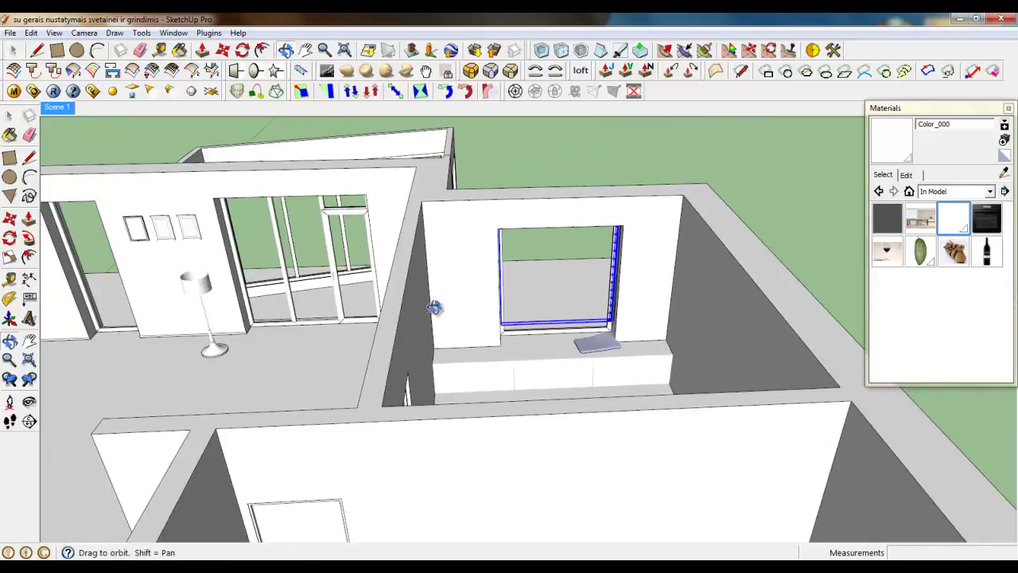
{"action": "middle_click_drag", "start_coordinate": [437, 303], "coordinate": [466, 408]}
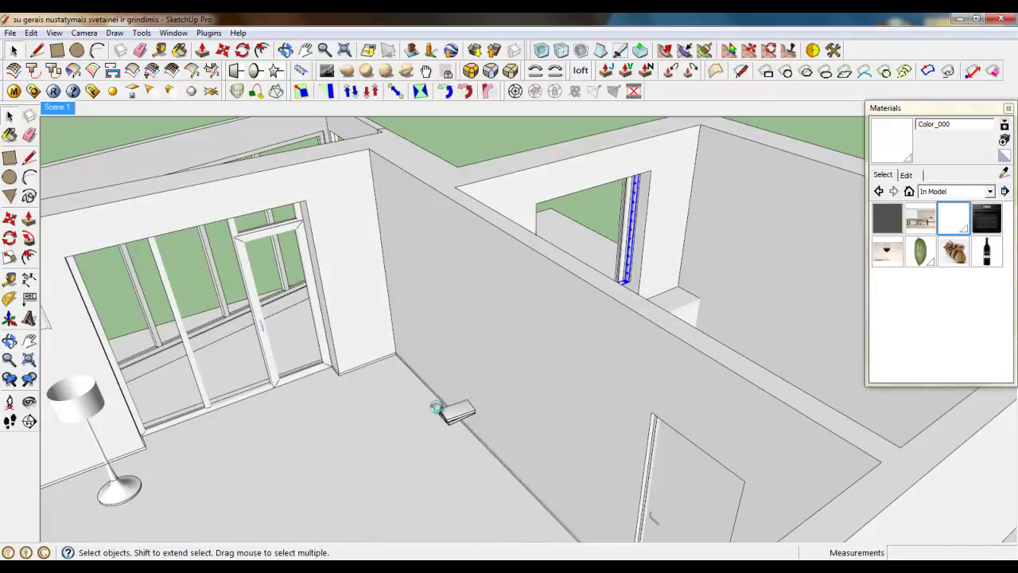
{"action": "scroll", "coordinate": [447, 417], "scroll_direction": "up", "scroll_amount": 8}
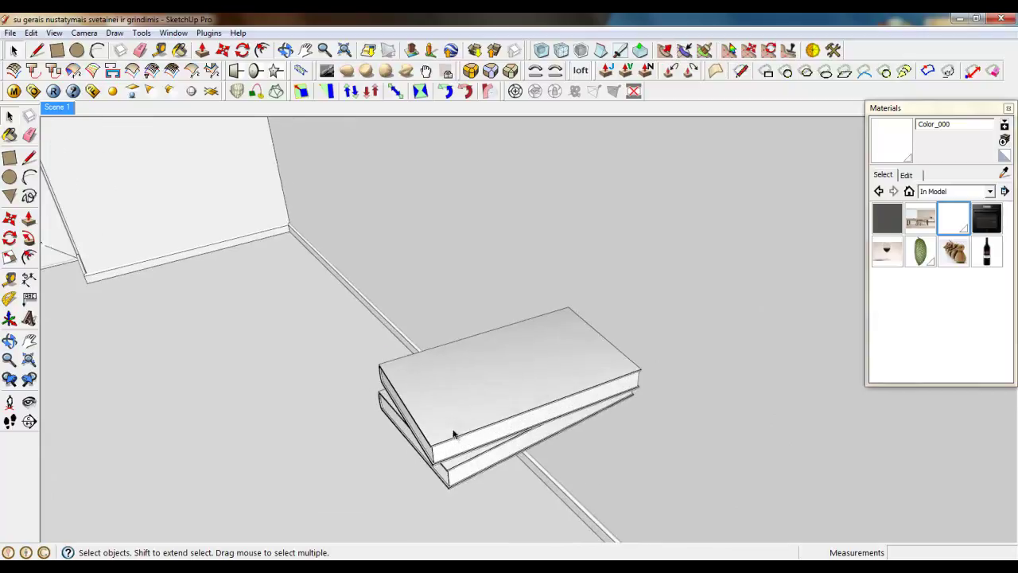
{"action": "middle_click_drag", "start_coordinate": [454, 432], "coordinate": [433, 283]}
{"action": "left_click", "coordinate": [438, 361]}
{"action": "left_click", "coordinate": [444, 400], "text": "ctrl"}
{"action": "scroll", "coordinate": [442, 401], "scroll_direction": "up", "scroll_amount": 3}
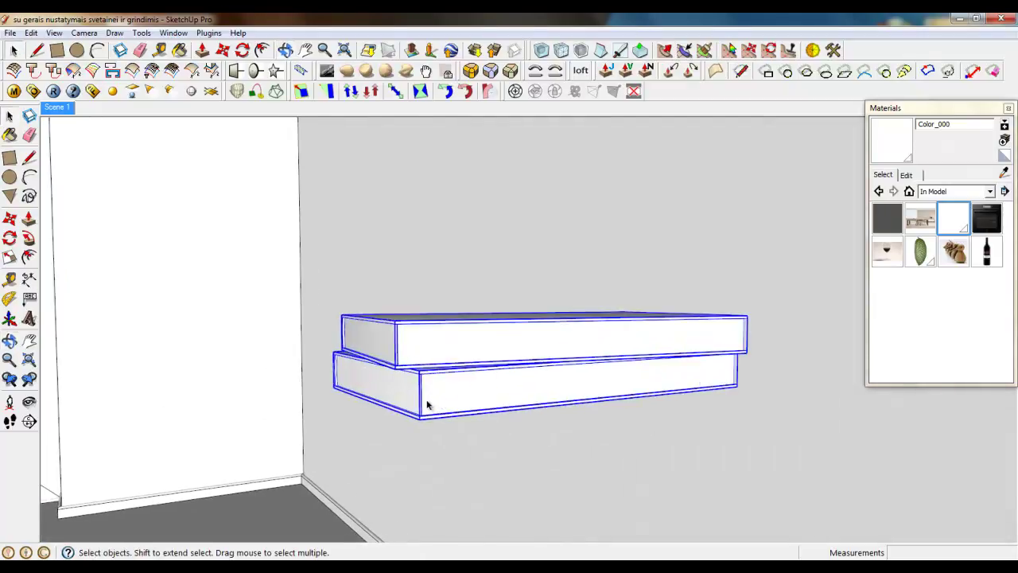
{"action": "middle_click_drag", "start_coordinate": [427, 404], "coordinate": [268, 466]}
{"action": "scroll", "coordinate": [424, 388], "scroll_direction": "up", "scroll_amount": 4}
{"action": "left_click", "coordinate": [224, 51]}
{"action": "key", "text": "m"}
{"action": "scroll", "coordinate": [284, 470], "scroll_direction": "down", "scroll_amount": 4}
{"action": "left_click", "coordinate": [284, 469]}
{"action": "scroll", "coordinate": [216, 480], "scroll_direction": "down", "scroll_amount": 5}
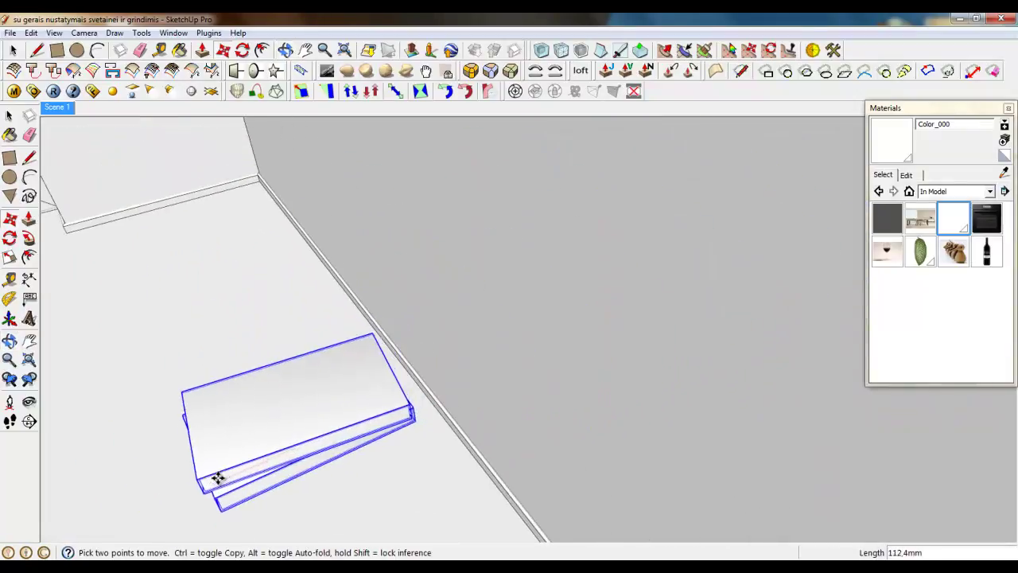
{"action": "scroll", "coordinate": [437, 331], "scroll_direction": "up", "scroll_amount": 6}
{"action": "scroll", "coordinate": [648, 253], "scroll_direction": "up", "scroll_amount": 3}
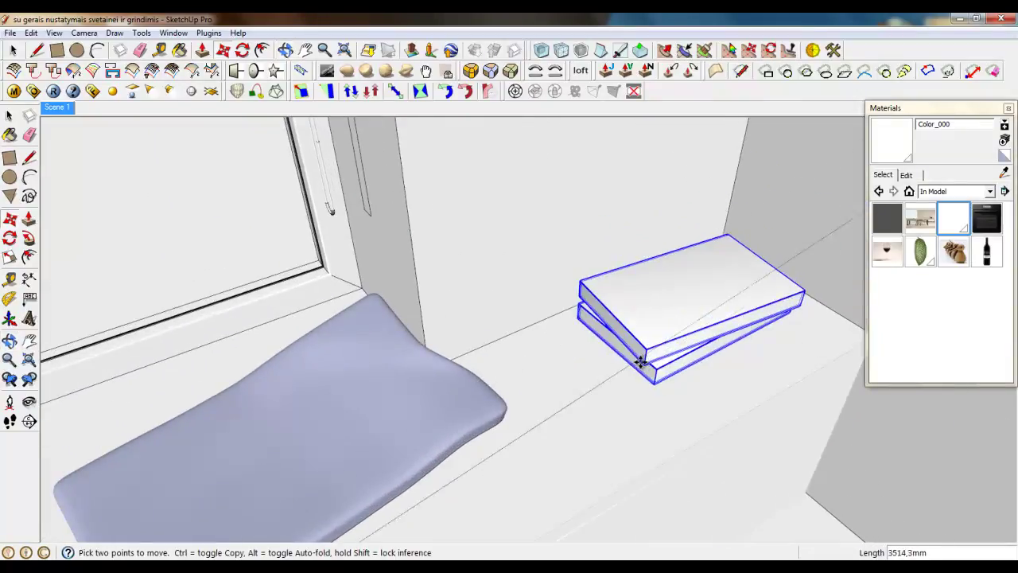
{"action": "scroll", "coordinate": [642, 364], "scroll_direction": "up", "scroll_amount": 2}
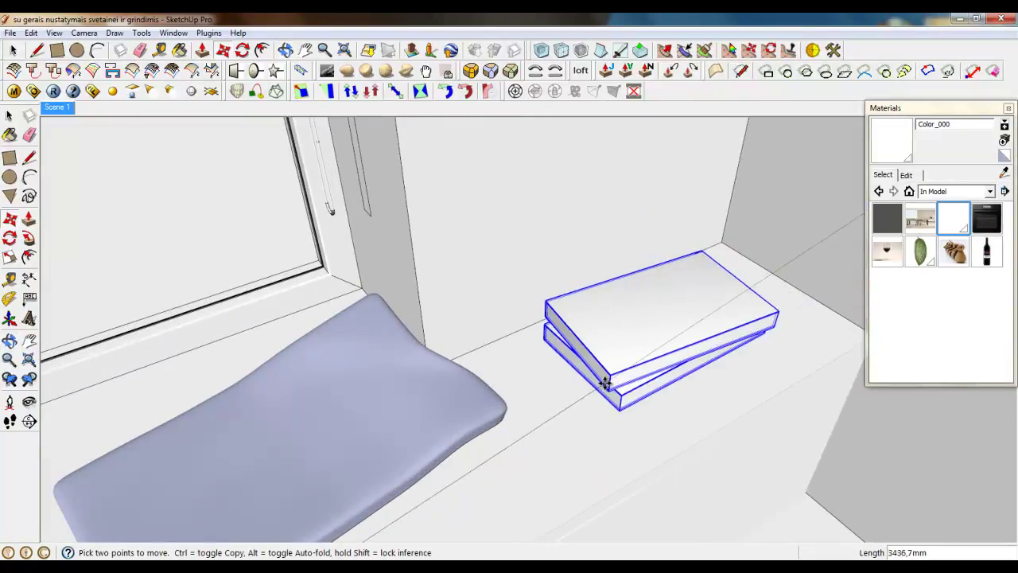
Step: Lower the two books vertically towards the bench top
{"action": "middle_click_drag", "start_coordinate": [628, 355], "coordinate": [507, 237]}
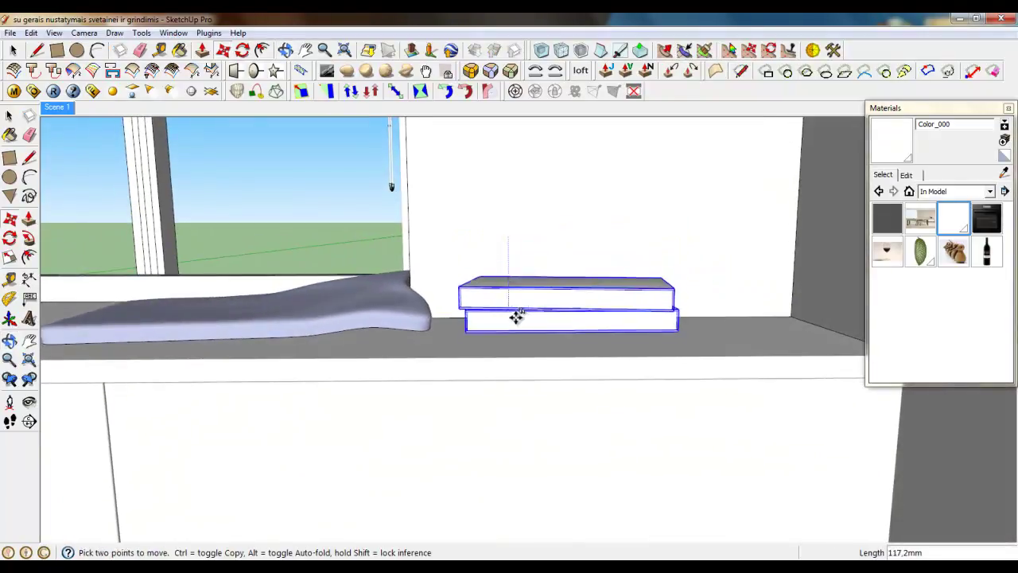
{"action": "middle_click_drag", "start_coordinate": [504, 341], "coordinate": [621, 341]}
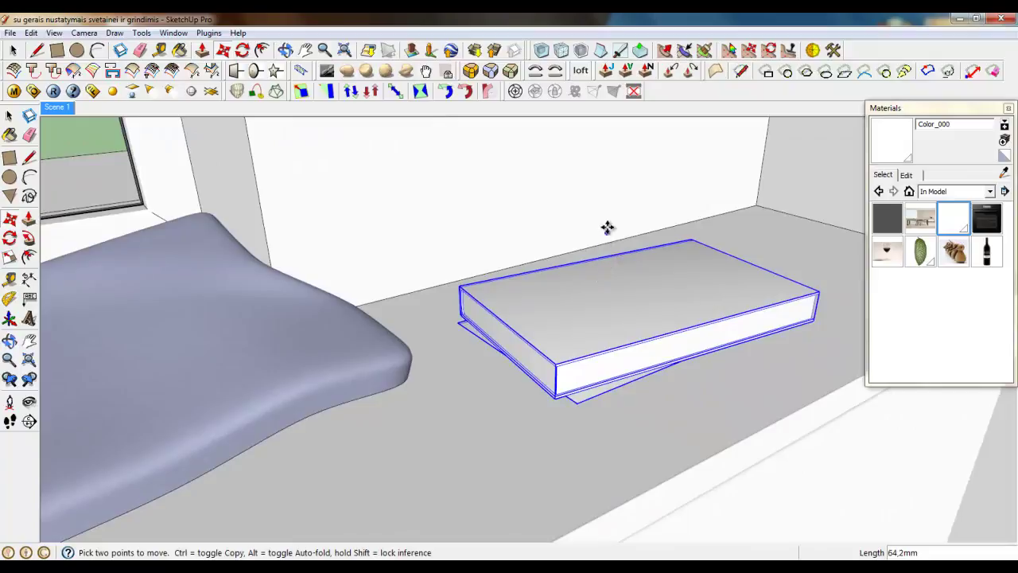
{"action": "scroll", "coordinate": [529, 399], "scroll_direction": "up", "scroll_amount": 3}
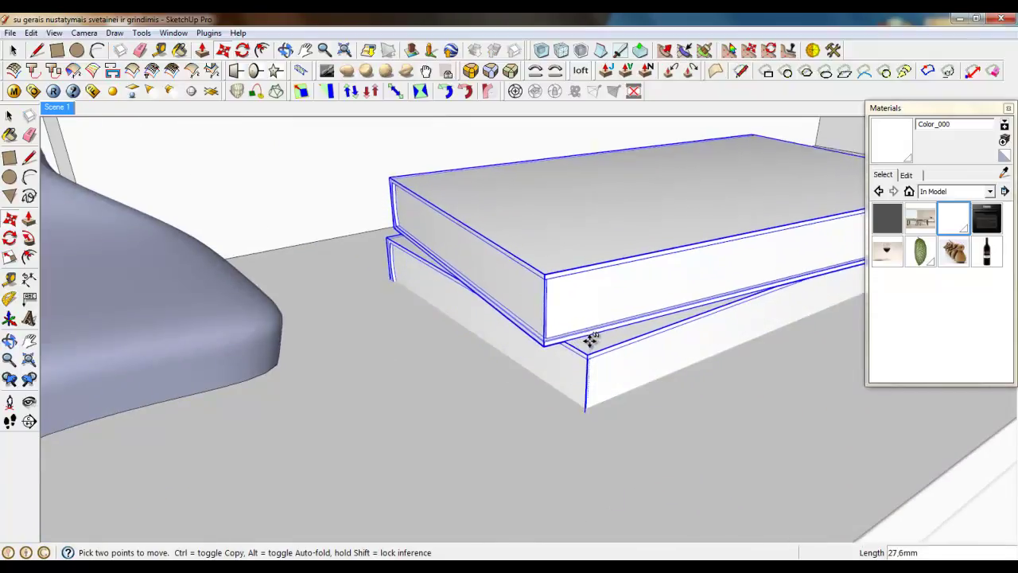
{"action": "scroll", "coordinate": [493, 381], "scroll_direction": "down", "scroll_amount": 3}
Step: Close the remaining gap under the lower book with a small vertical move onto the bench surface
{"action": "middle_click_drag", "start_coordinate": [497, 389], "coordinate": [407, 264]}
{"action": "scroll", "coordinate": [404, 259], "scroll_direction": "up", "scroll_amount": 6}
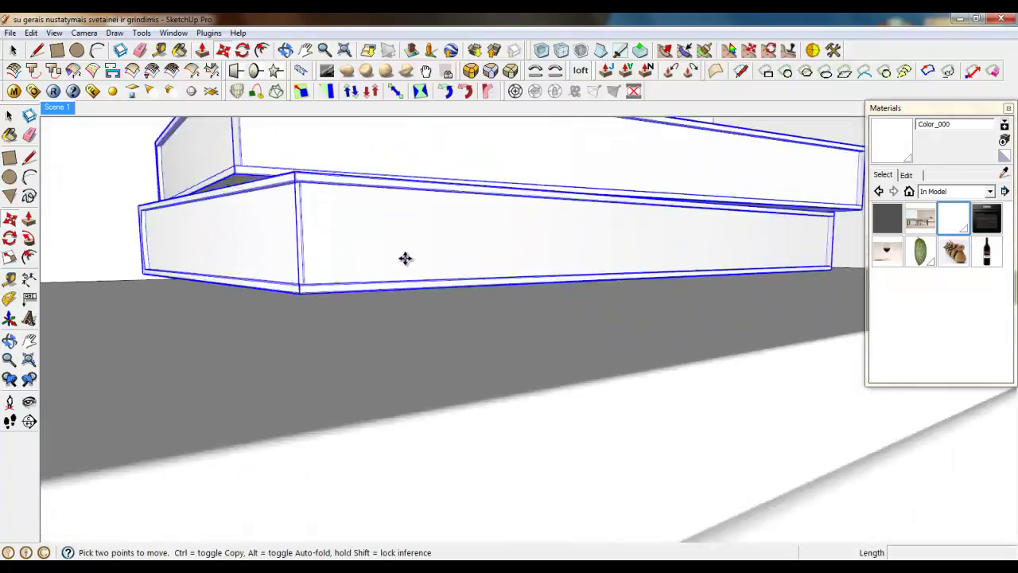
{"action": "middle_click_drag", "start_coordinate": [354, 295], "coordinate": [325, 266]}
{"action": "scroll", "coordinate": [275, 325], "scroll_direction": "up", "scroll_amount": 2}
{"action": "scroll", "coordinate": [275, 325], "scroll_direction": "up", "scroll_amount": 2}
{"action": "left_click", "coordinate": [289, 311]}
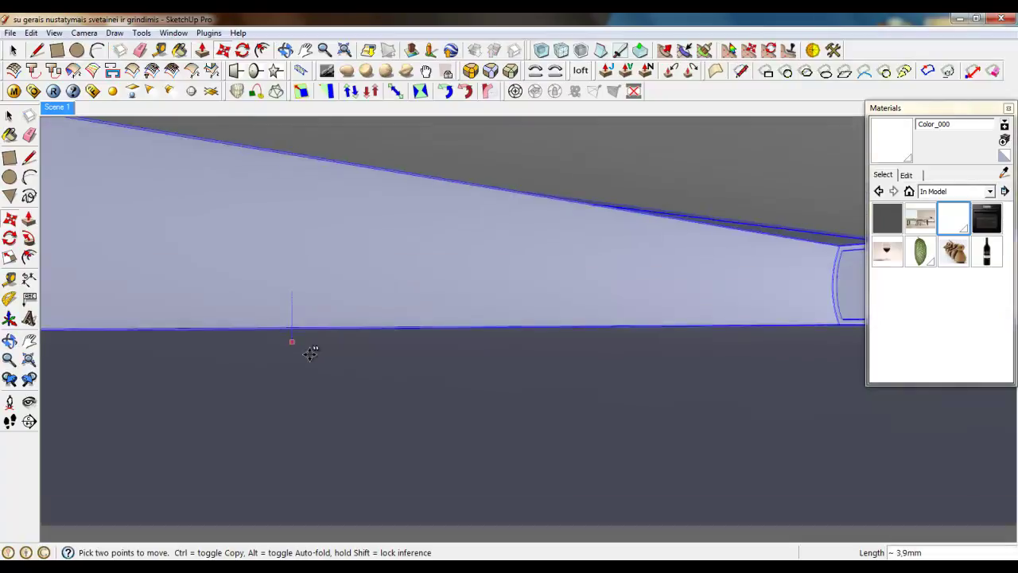
{"action": "scroll", "coordinate": [321, 421], "scroll_direction": "down", "scroll_amount": 3}
{"action": "scroll", "coordinate": [337, 368], "scroll_direction": "down", "scroll_amount": 7}
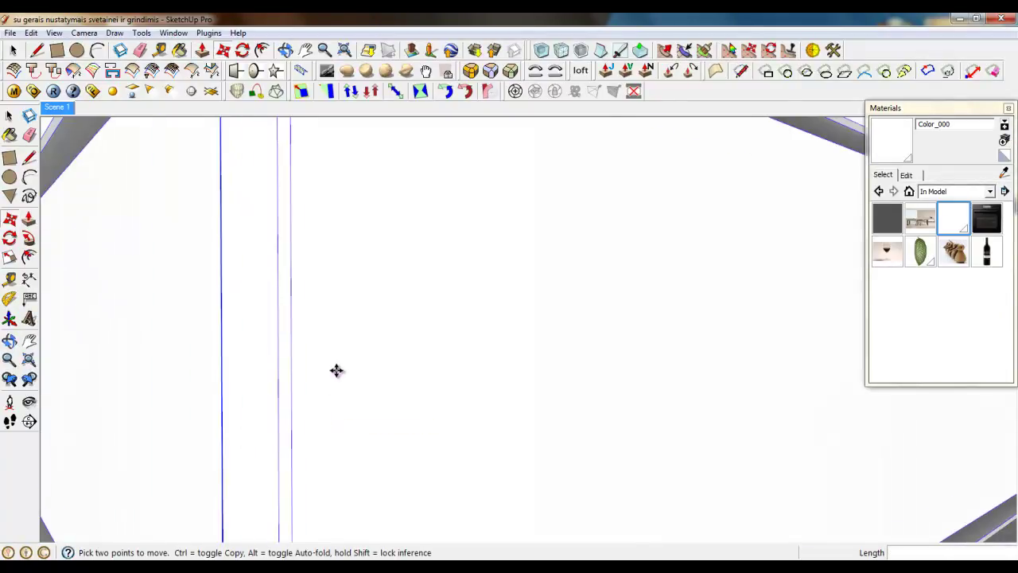
{"action": "scroll", "coordinate": [362, 246], "scroll_direction": "down", "scroll_amount": 2}
{"action": "middle_click_drag", "start_coordinate": [362, 246], "coordinate": [358, 316]}
{"action": "scroll", "coordinate": [358, 316], "scroll_direction": "up", "scroll_amount": 1}
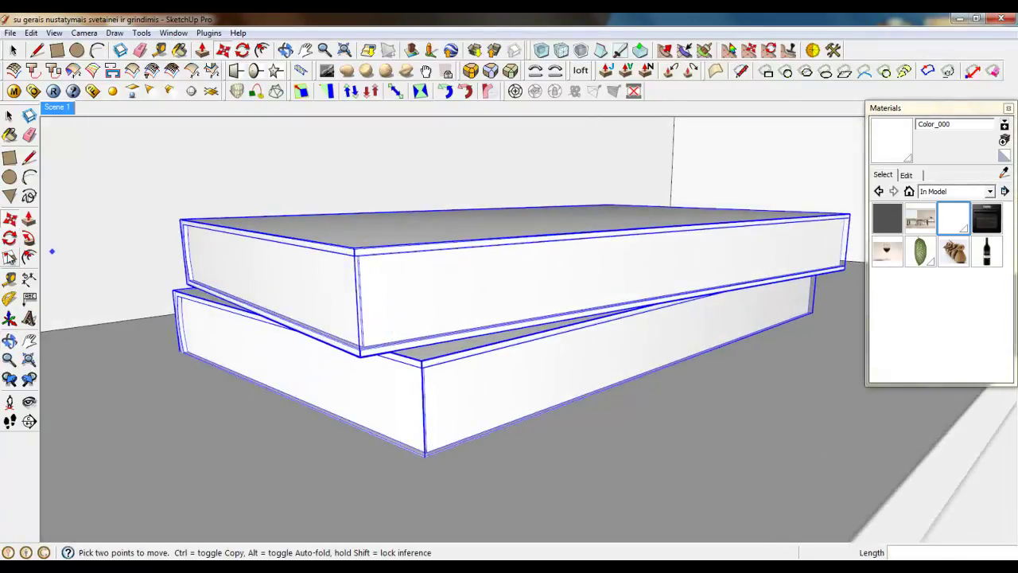
Step: Scale the two stacked books down uniformly from a corner
{"action": "left_click", "coordinate": [10, 257]}
{"action": "scroll", "coordinate": [188, 412], "scroll_direction": "down", "scroll_amount": 4}
{"action": "left_click_drag", "start_coordinate": [285, 345], "coordinate": [389, 323]}
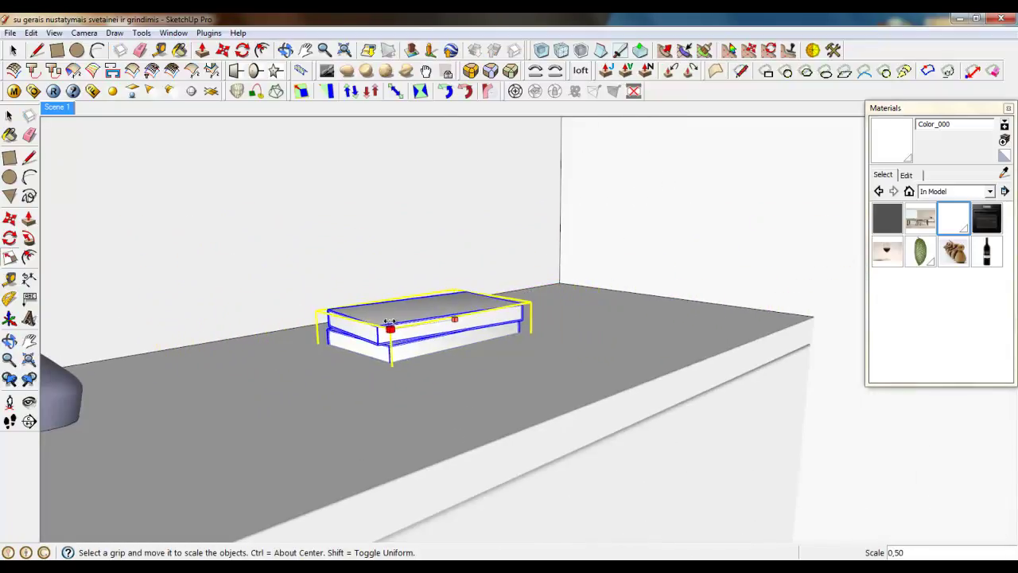
Step: Adjust the scaled books' height by about 5 mm along the blue axis so they rest on the bench top
{"action": "key", "text": "m"}
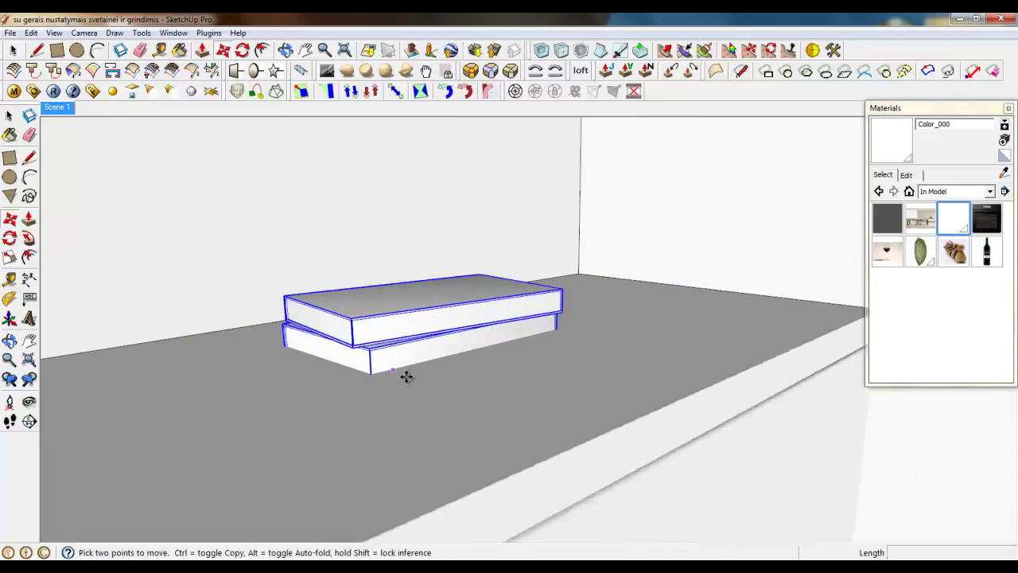
{"action": "scroll", "coordinate": [398, 358], "scroll_direction": "up", "scroll_amount": 3}
{"action": "scroll", "coordinate": [395, 345], "scroll_direction": "up", "scroll_amount": 5}
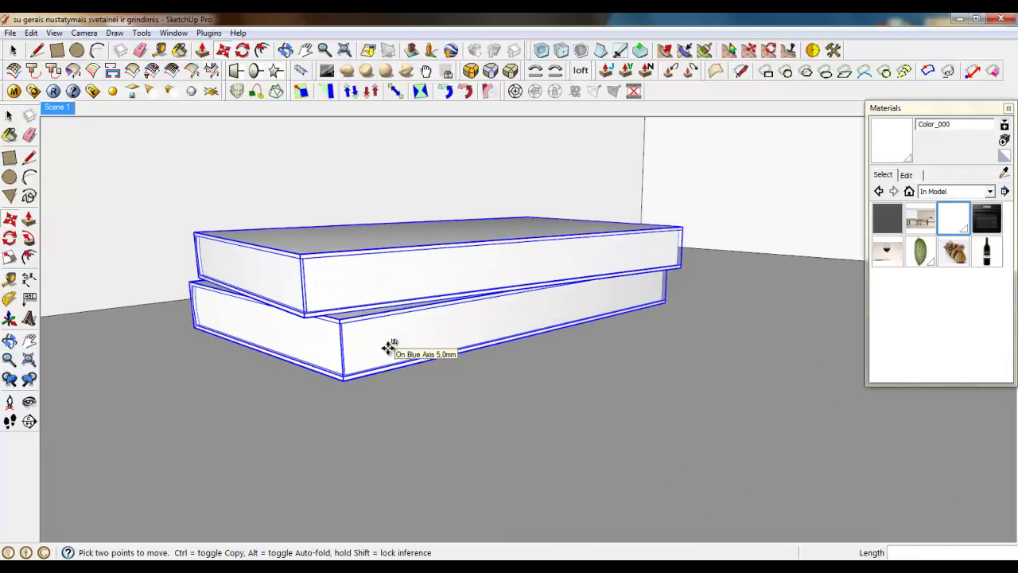
{"action": "scroll", "coordinate": [383, 446], "scroll_direction": "down", "scroll_amount": 10}
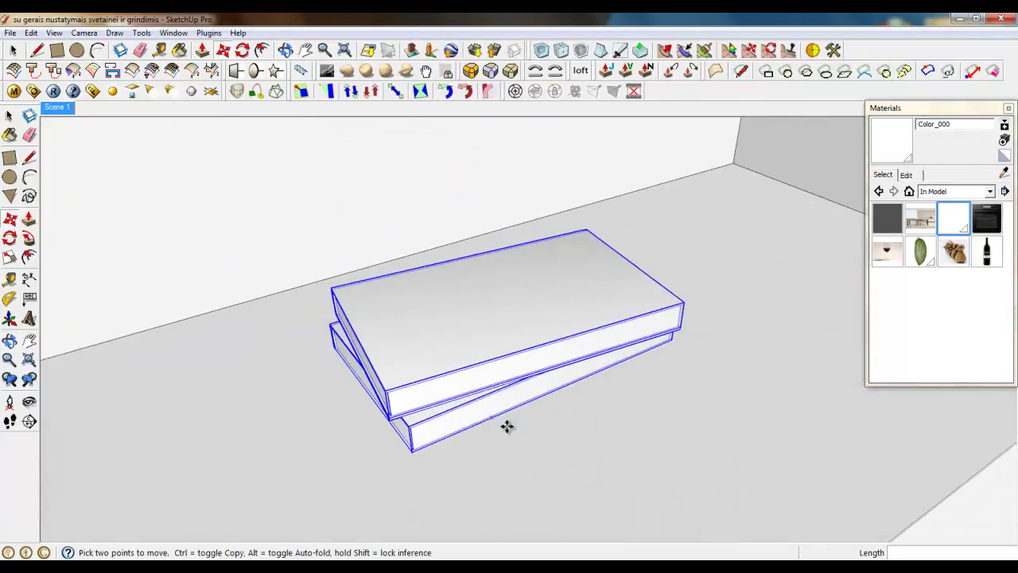
{"action": "scroll", "coordinate": [685, 352], "scroll_direction": "down", "scroll_amount": 5}
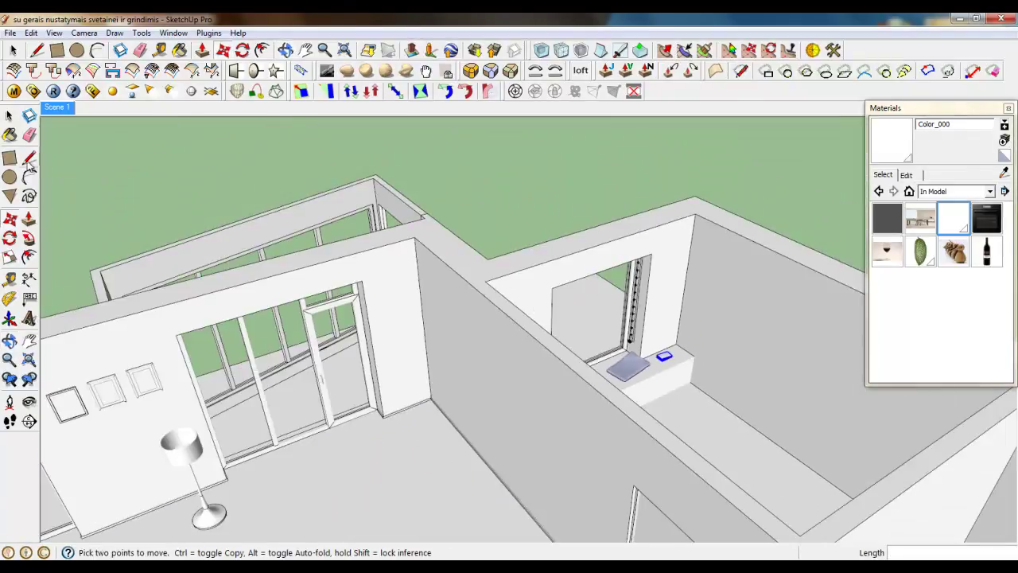
Step: Copy the three picture frames from the living-room wall onto the side wall of the window-bench room
{"action": "left_click", "coordinate": [14, 53]}
{"action": "scroll", "coordinate": [397, 350], "scroll_direction": "down", "scroll_amount": 3}
{"action": "scroll", "coordinate": [405, 345], "scroll_direction": "up", "scroll_amount": 8}
{"action": "left_click", "coordinate": [386, 280]}
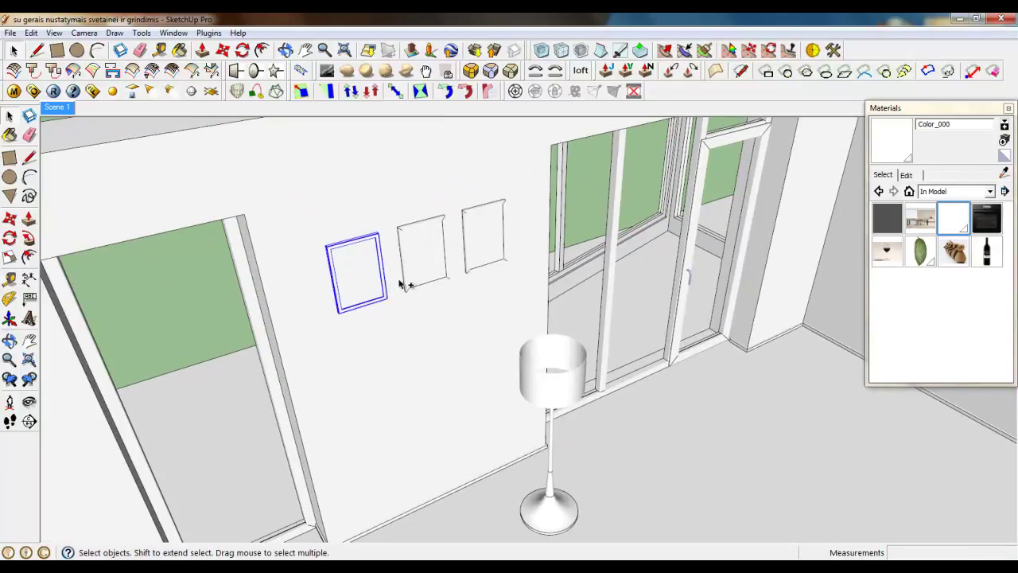
{"action": "left_click", "coordinate": [223, 52]}
{"action": "scroll", "coordinate": [318, 220], "scroll_direction": "up", "scroll_amount": 8}
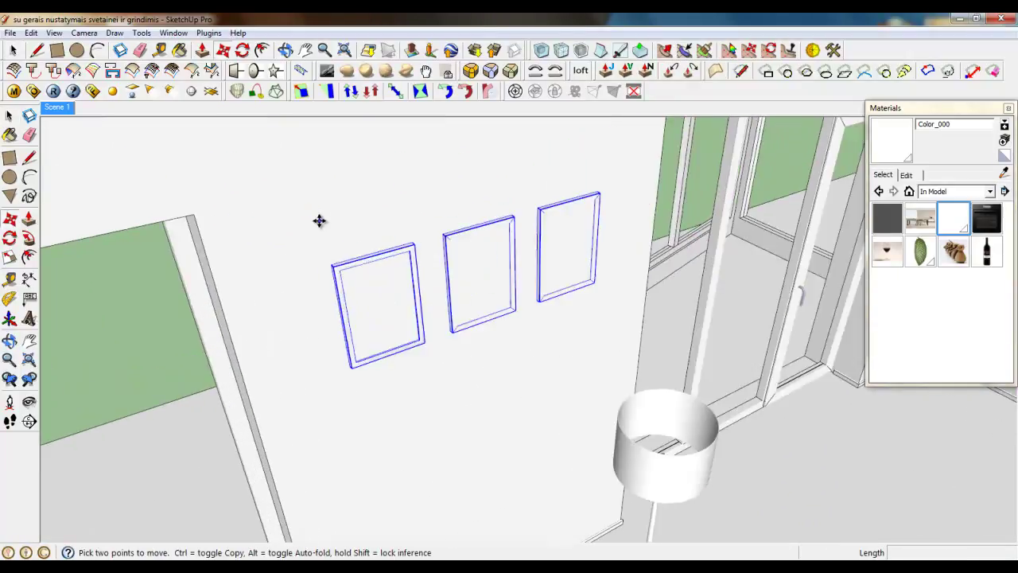
{"action": "scroll", "coordinate": [266, 341], "scroll_direction": "down", "scroll_amount": 5}
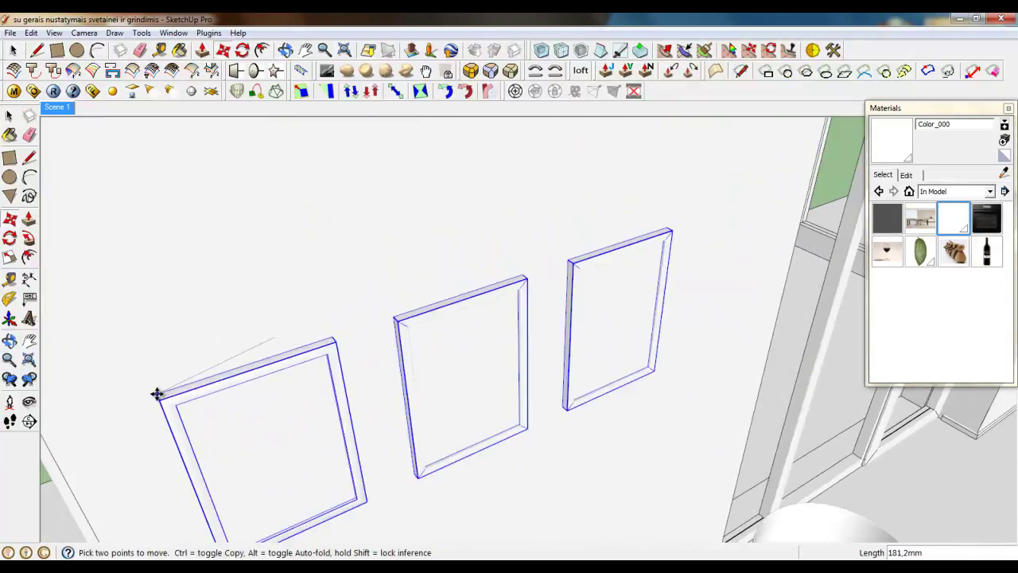
{"action": "left_click", "coordinate": [166, 345]}
{"action": "key", "text": "ctrl"}
{"action": "scroll", "coordinate": [143, 374], "scroll_direction": "down", "scroll_amount": 4}
{"action": "scroll", "coordinate": [110, 409], "scroll_direction": "down", "scroll_amount": 3}
{"action": "middle_click_drag", "start_coordinate": [310, 431], "coordinate": [648, 299]}
{"action": "scroll", "coordinate": [650, 292], "scroll_direction": "up", "scroll_amount": 3}
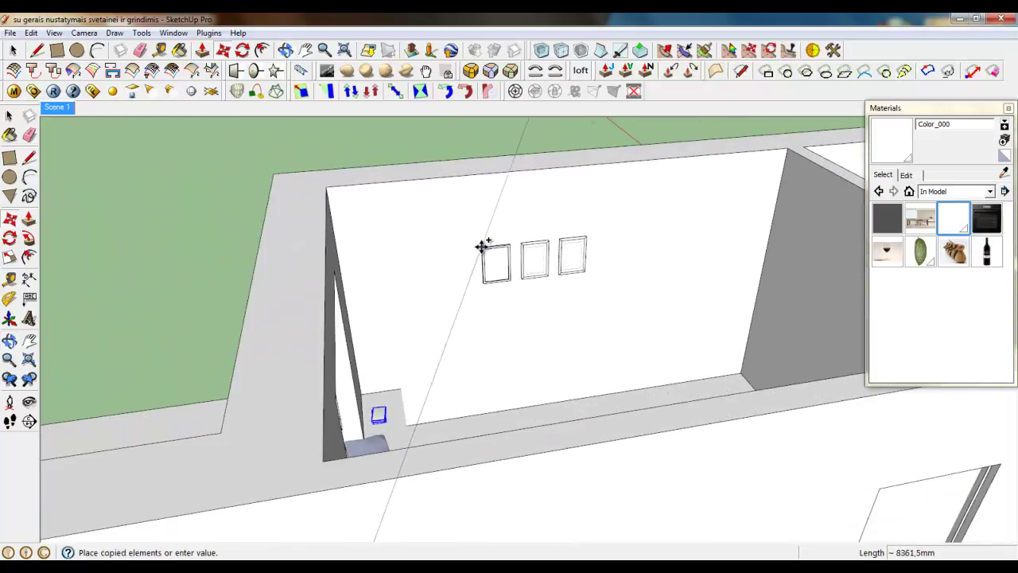
{"action": "left_click", "coordinate": [497, 232]}
Step: Shift the three copied frames a short distance along the wall, away from the window bench
{"action": "middle_click_drag", "start_coordinate": [498, 239], "coordinate": [649, 343]}
{"action": "scroll", "coordinate": [413, 338], "scroll_direction": "up", "scroll_amount": 4}
{"action": "scroll", "coordinate": [389, 382], "scroll_direction": "down", "scroll_amount": 4}
{"action": "middle_click_drag", "start_coordinate": [389, 382], "coordinate": [461, 286]}
{"action": "scroll", "coordinate": [465, 283], "scroll_direction": "up", "scroll_amount": 4}
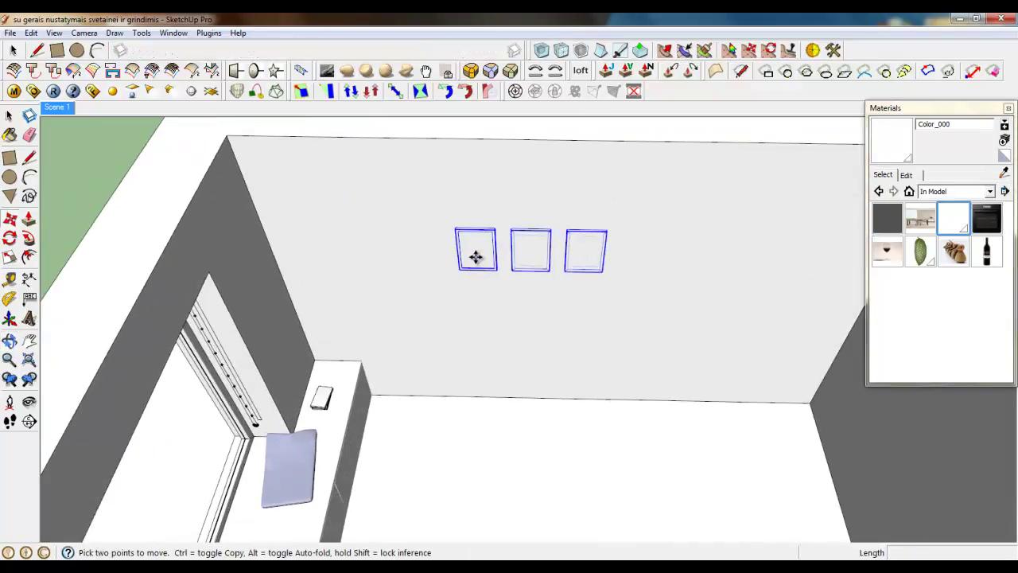
{"action": "left_click", "coordinate": [476, 257]}
{"action": "left_click", "coordinate": [515, 256]}
Step: Examine the roller blind and the overall arrangement of the bench room and living room
{"action": "scroll", "coordinate": [516, 243], "scroll_direction": "down", "scroll_amount": 4}
{"action": "middle_click_drag", "start_coordinate": [514, 242], "coordinate": [241, 186]}
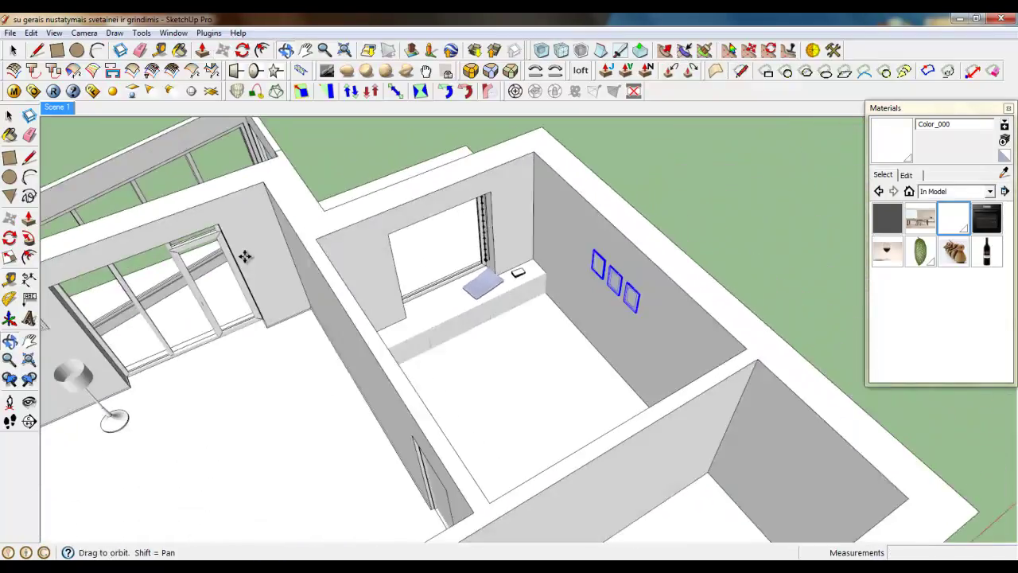
{"action": "scroll", "coordinate": [405, 163], "scroll_direction": "up", "scroll_amount": 3}
{"action": "scroll", "coordinate": [291, 238], "scroll_direction": "up", "scroll_amount": 3}
{"action": "middle_click_drag", "start_coordinate": [291, 239], "coordinate": [238, 292]}
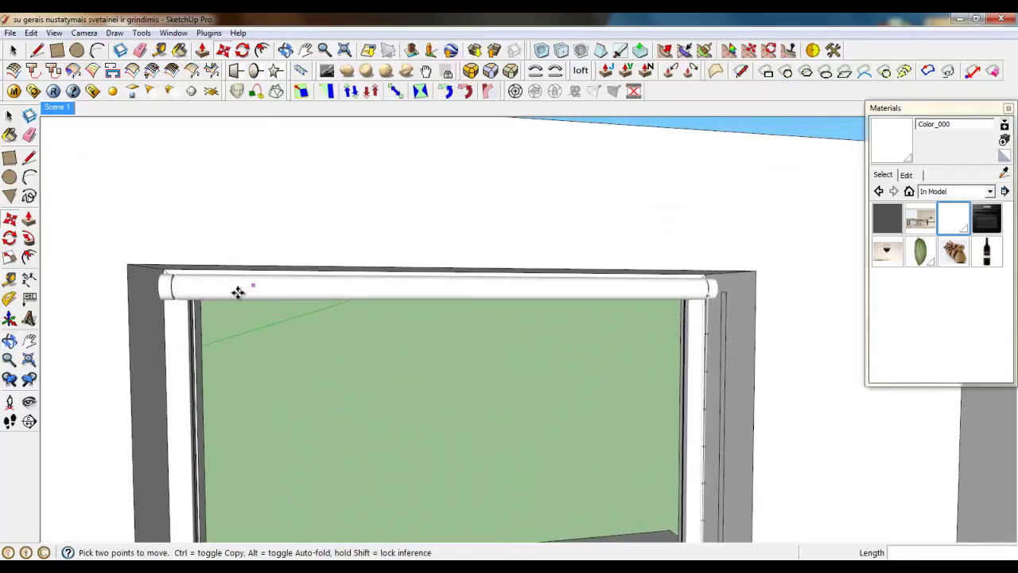
{"action": "scroll", "coordinate": [708, 287], "scroll_direction": "down", "scroll_amount": 8}
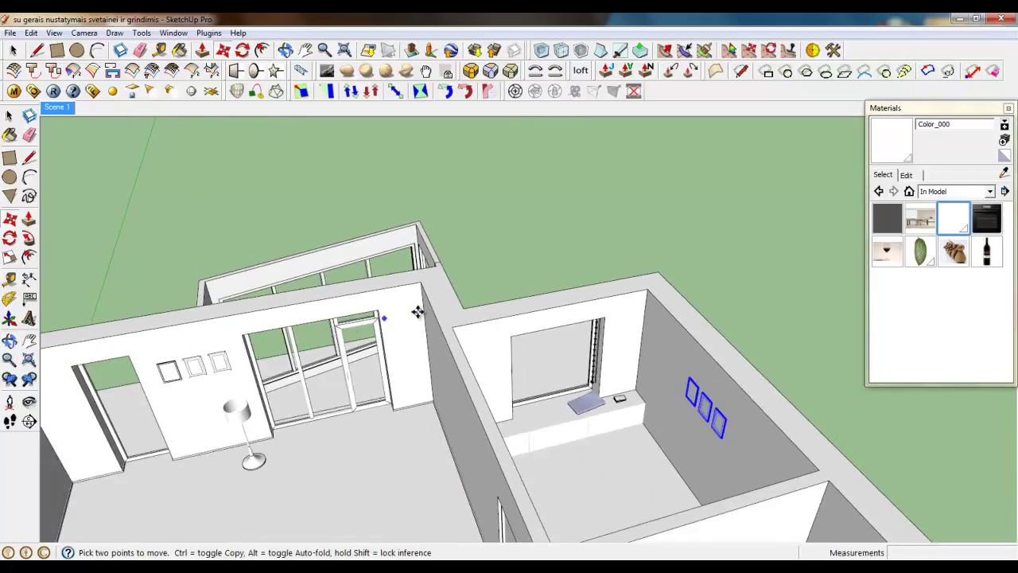
{"action": "scroll", "coordinate": [426, 334], "scroll_direction": "down", "scroll_amount": 3}
{"action": "left_click", "coordinate": [17, 49]}
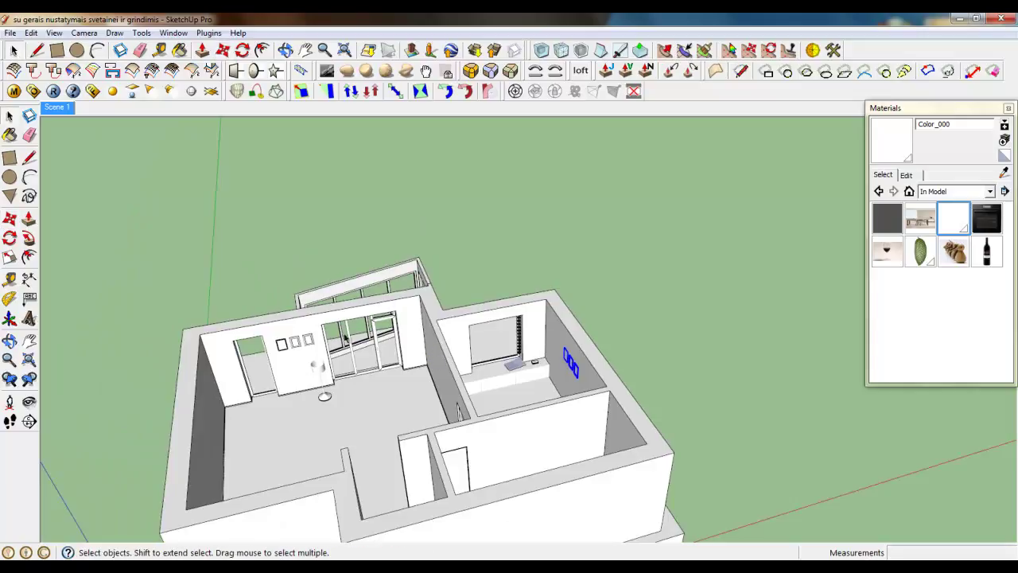
{"action": "scroll", "coordinate": [403, 332], "scroll_direction": "up", "scroll_amount": 5}
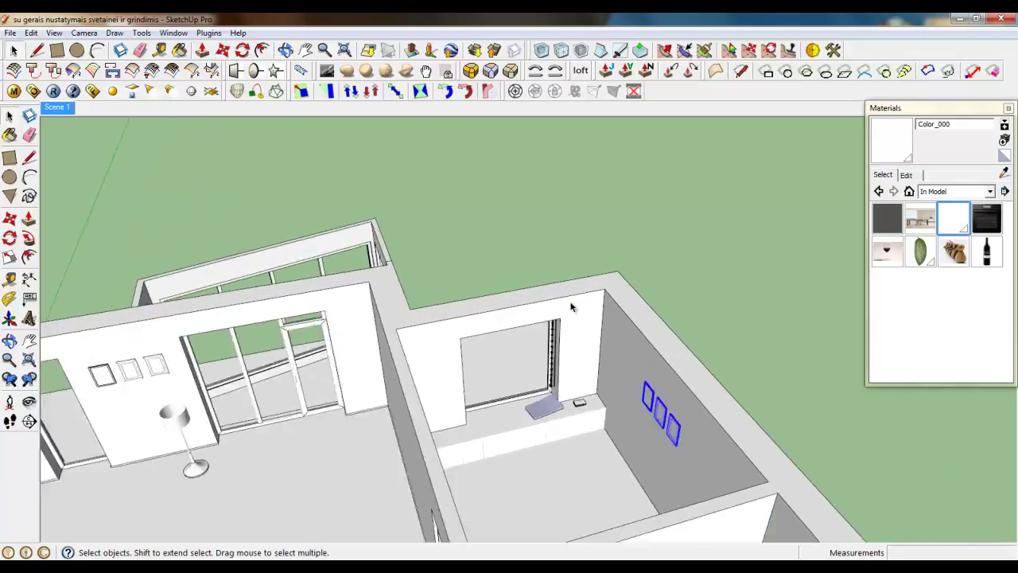
{"action": "scroll", "coordinate": [518, 348], "scroll_direction": "down", "scroll_amount": 3}
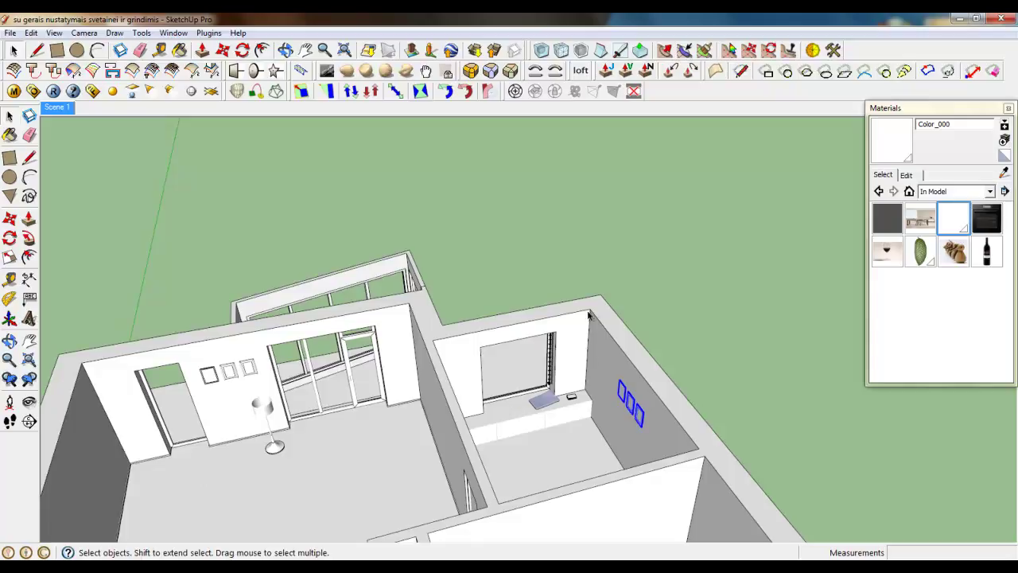
Step: Convert the roller blind group into a component
{"action": "scroll", "coordinate": [521, 341], "scroll_direction": "up", "scroll_amount": 8}
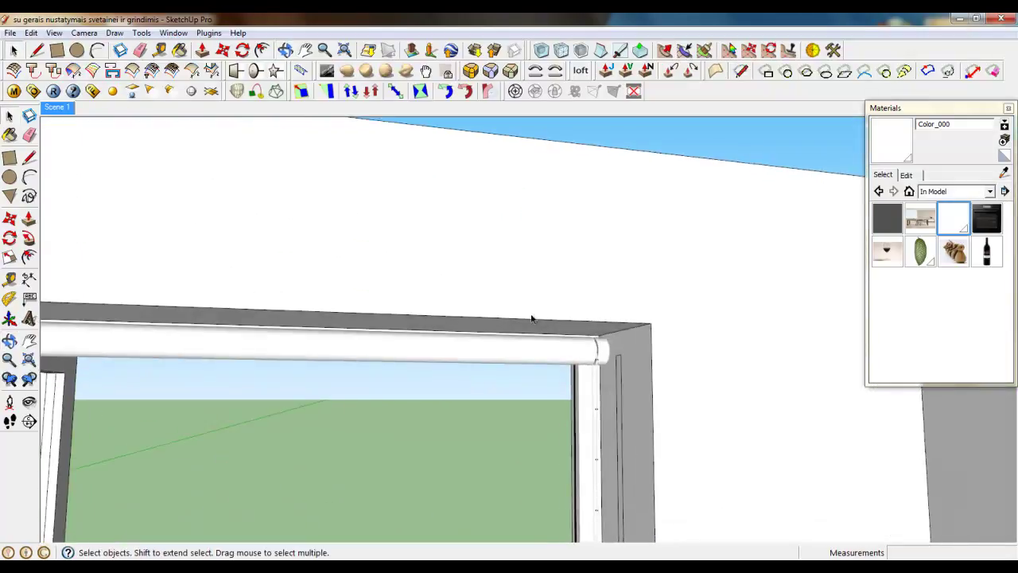
{"action": "right_click", "coordinate": [539, 366]}
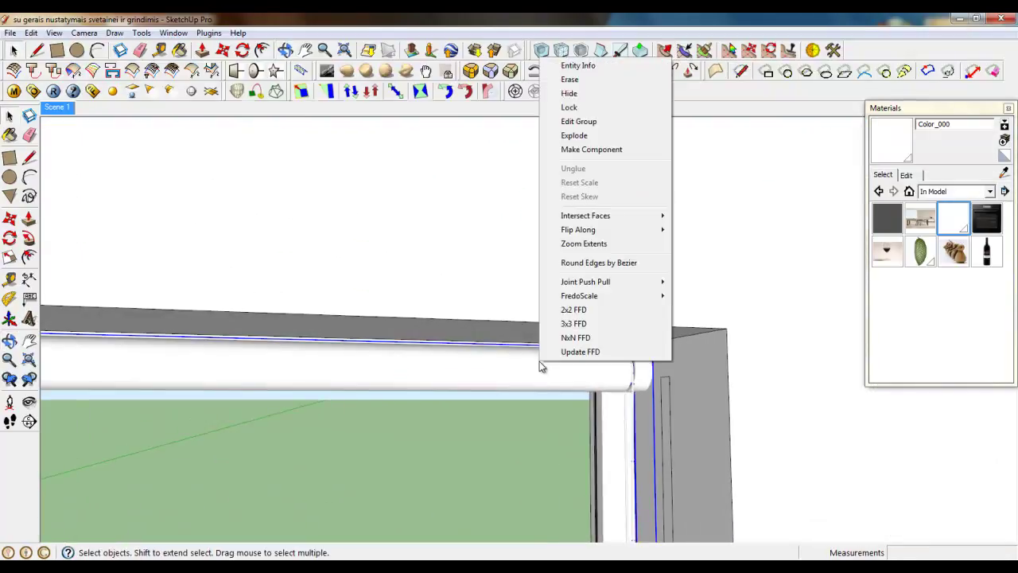
{"action": "left_click", "coordinate": [590, 149]}
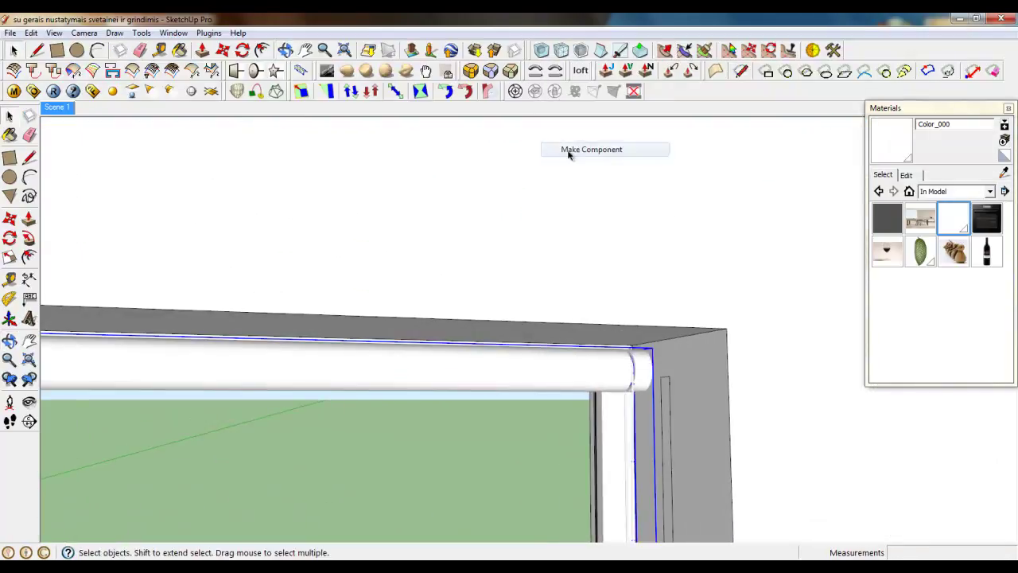
{"action": "right_click", "coordinate": [588, 384]}
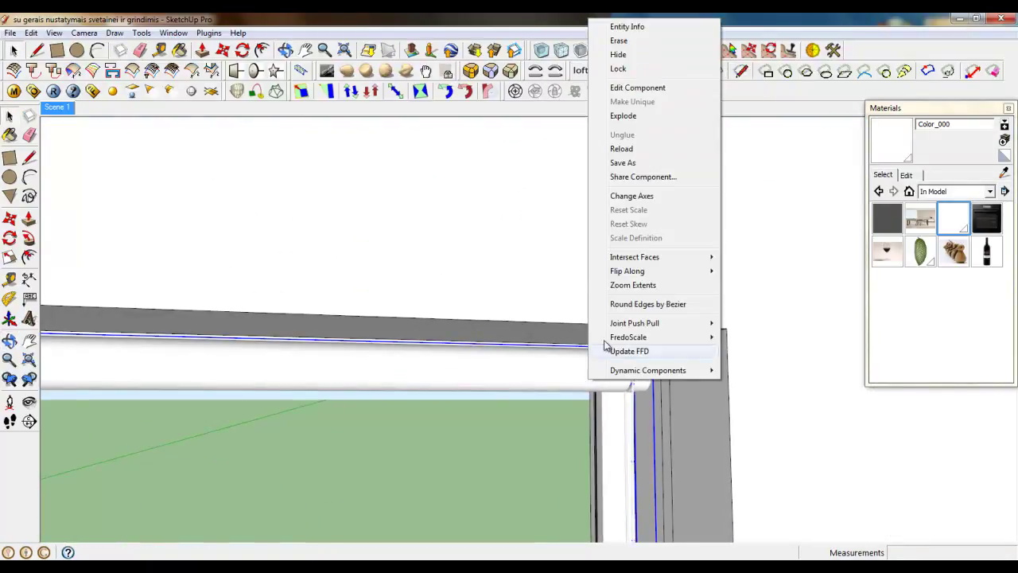
{"action": "left_click", "coordinate": [637, 163]}
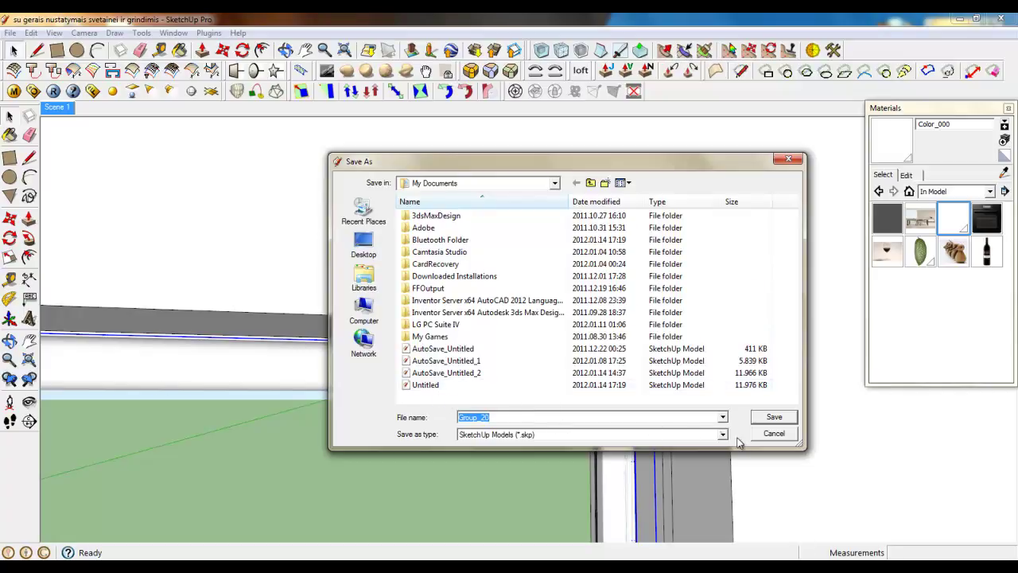
{"action": "left_click", "coordinate": [774, 434]}
Step: Inspect the window bench with its cushion and books, the blind and the frames on the side wall
{"action": "middle_click_drag", "start_coordinate": [596, 300], "coordinate": [591, 264]}
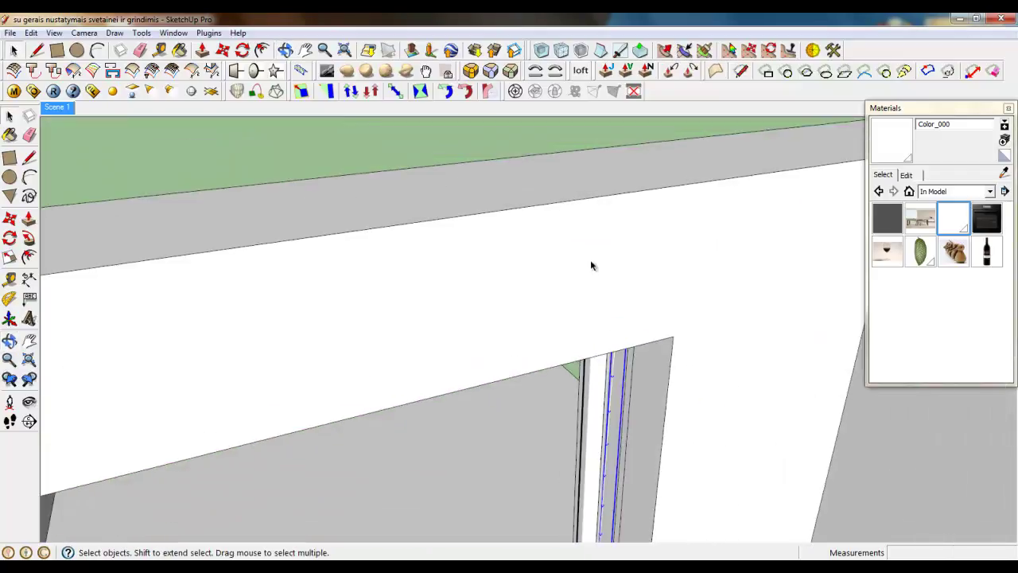
{"action": "scroll", "coordinate": [560, 211], "scroll_direction": "down", "scroll_amount": 5}
{"action": "middle_click_drag", "start_coordinate": [560, 211], "coordinate": [630, 467]}
{"action": "scroll", "coordinate": [631, 468], "scroll_direction": "up", "scroll_amount": 3}
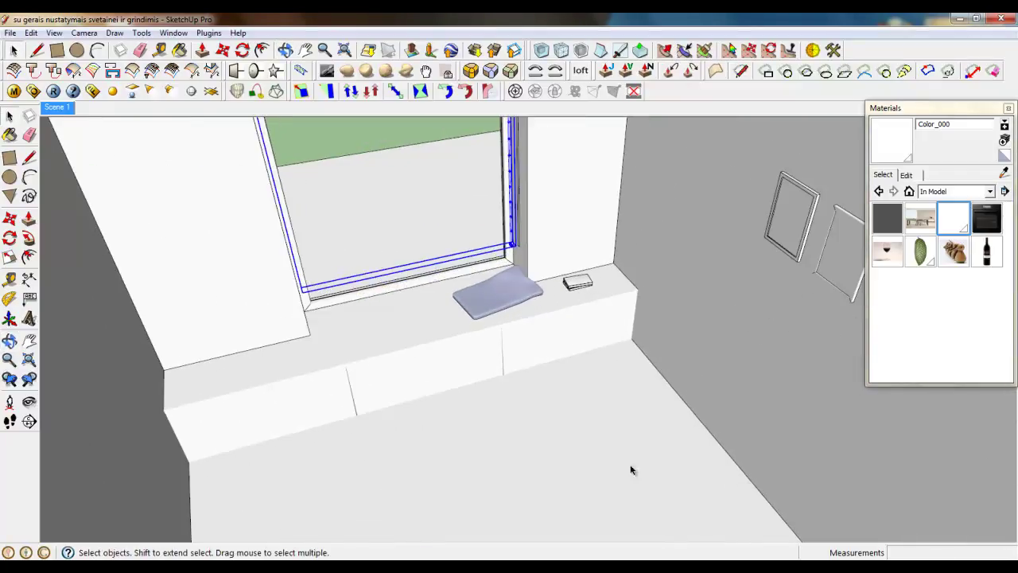
{"action": "scroll", "coordinate": [521, 280], "scroll_direction": "down", "scroll_amount": 4}
{"action": "middle_click_drag", "start_coordinate": [521, 280], "coordinate": [543, 321]}
{"action": "scroll", "coordinate": [486, 174], "scroll_direction": "up", "scroll_amount": 4}
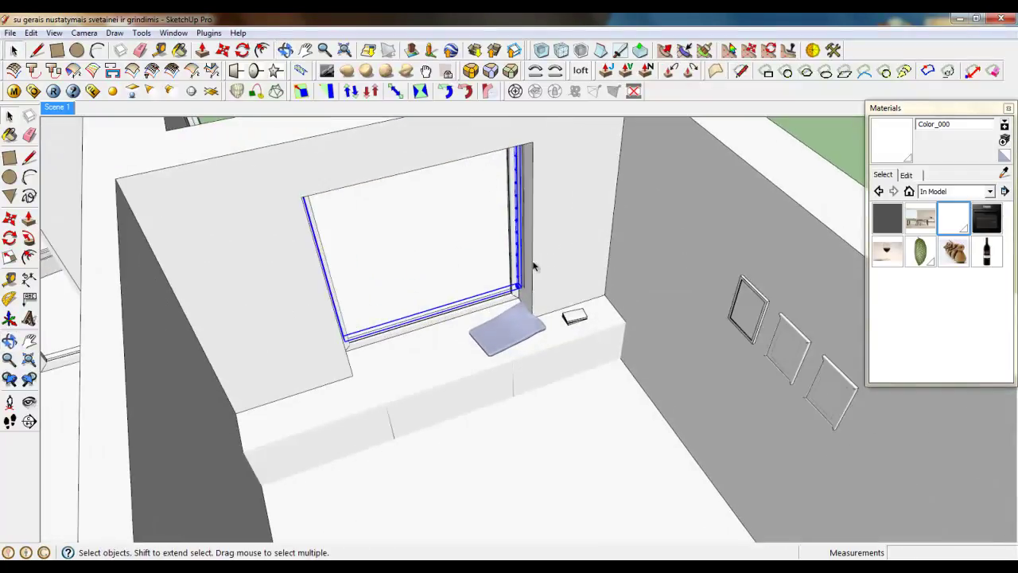
{"action": "scroll", "coordinate": [517, 189], "scroll_direction": "down", "scroll_amount": 2}
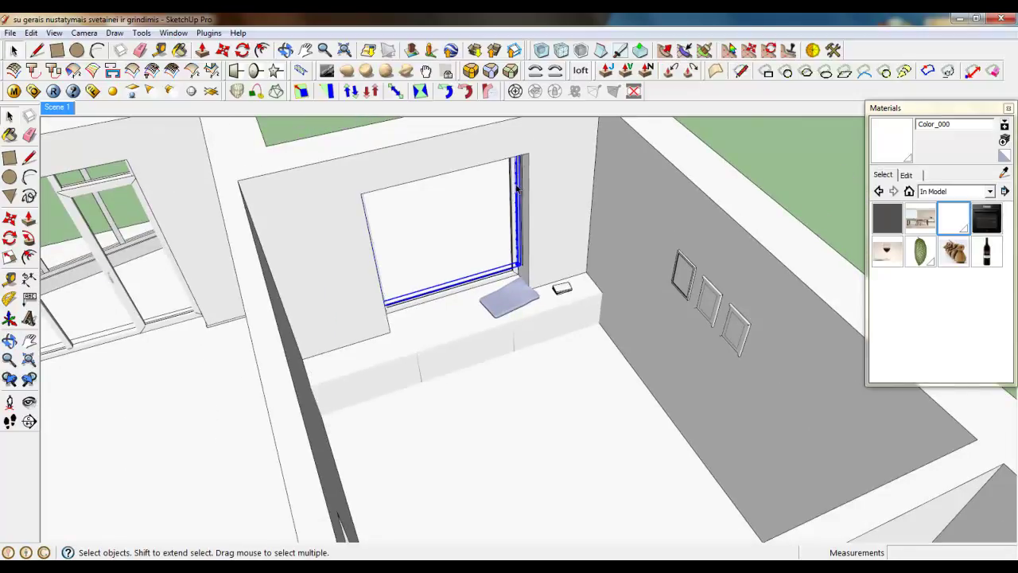